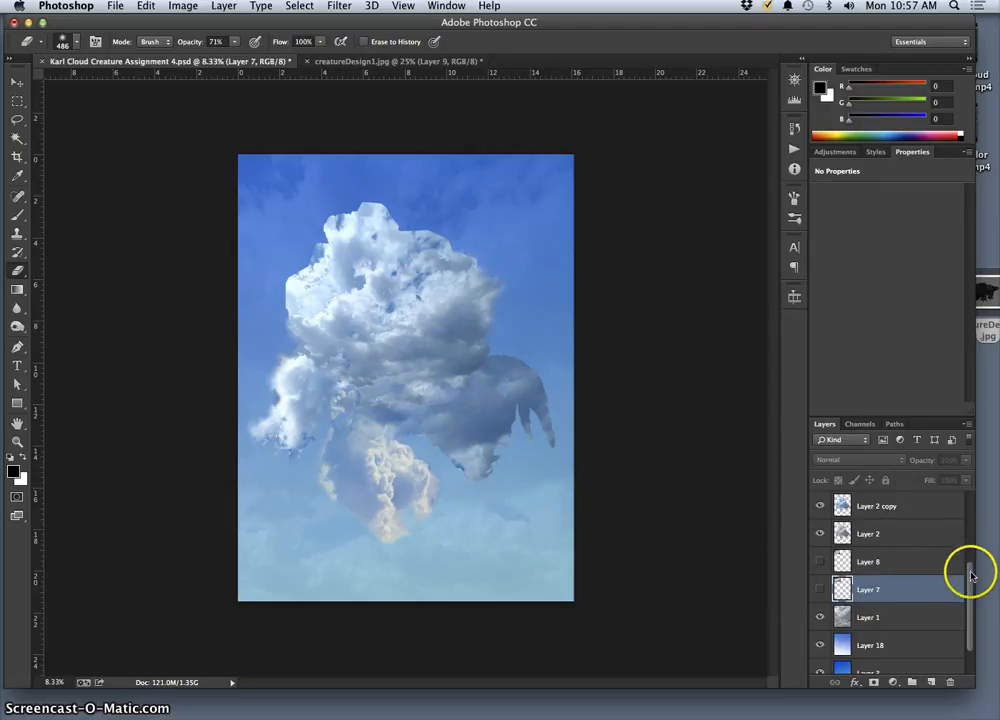
# Briefly show the creature reference on Layer 0 to compare it with the cloud shapes, leaving it hidden.
pyautogui.moveTo(966, 574); pyautogui.dragTo(977, 508)
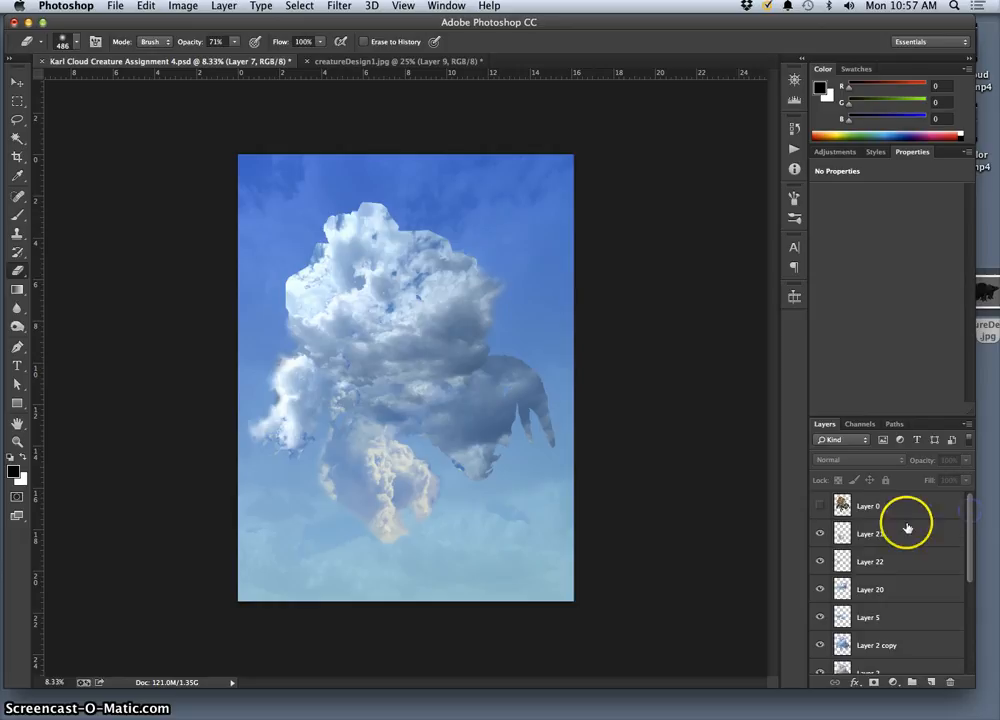
pyautogui.click(820, 506)
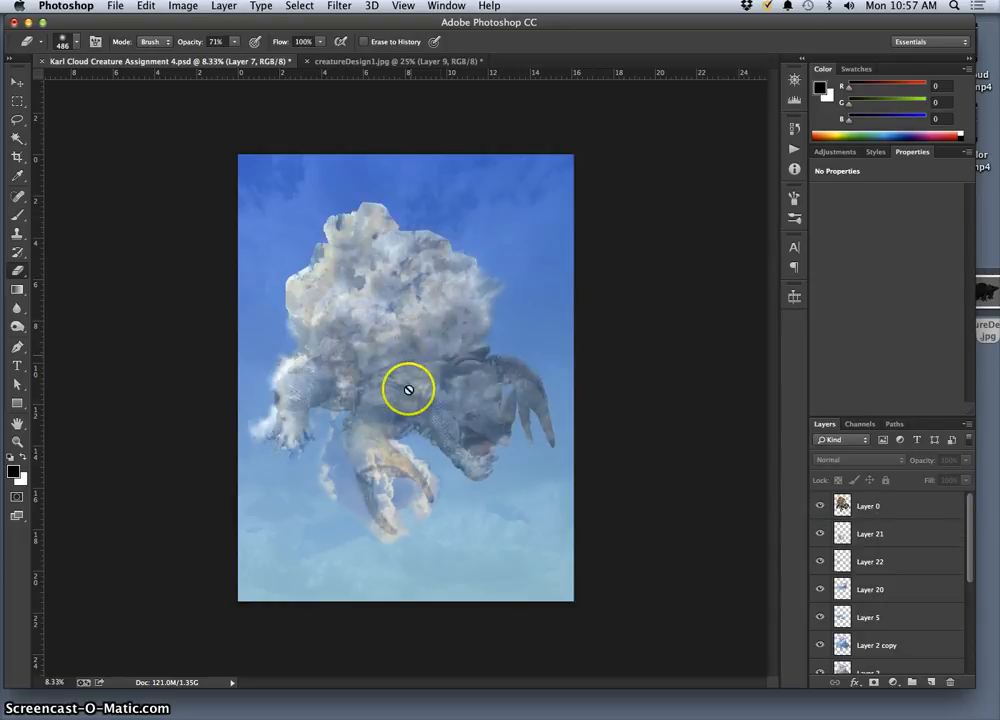
pyautogui.click(821, 506)
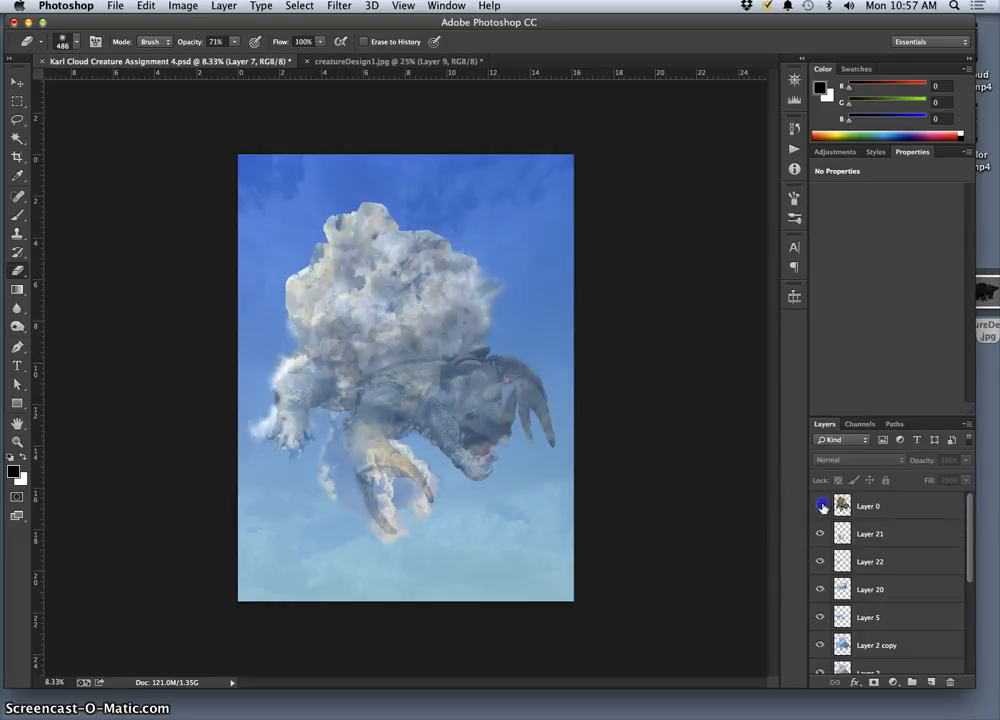
# Set the eraser to 17% opacity and 1786 px, and fade the cloud beside the creature's lower leg on Layer 21, undoing the last stroke.
pyautogui.click(867, 540)
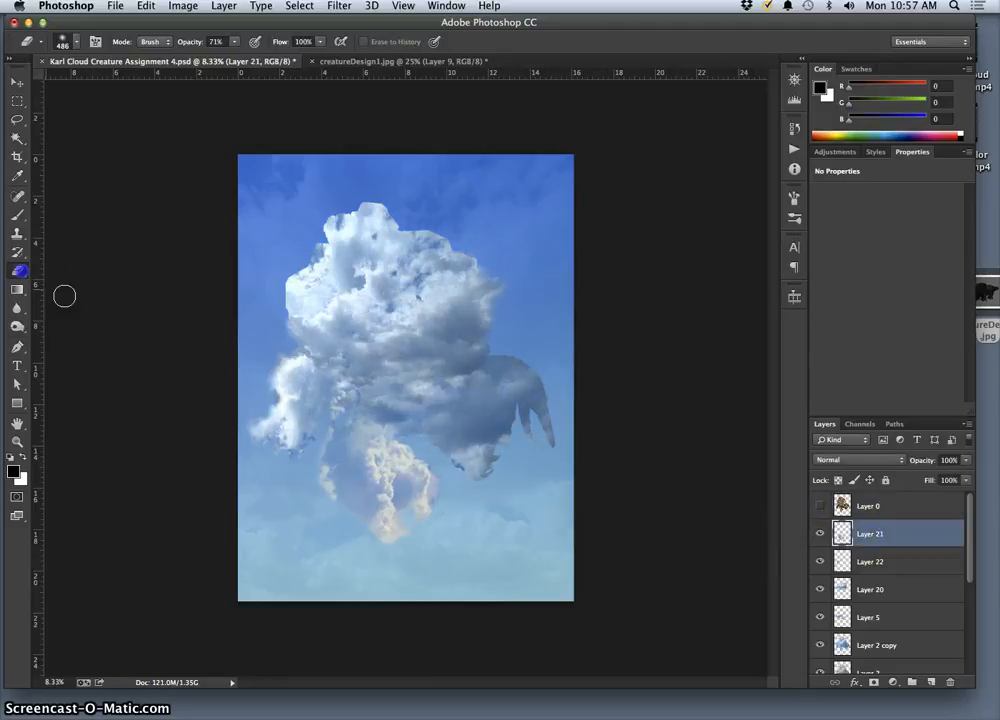
pyautogui.click(234, 41)
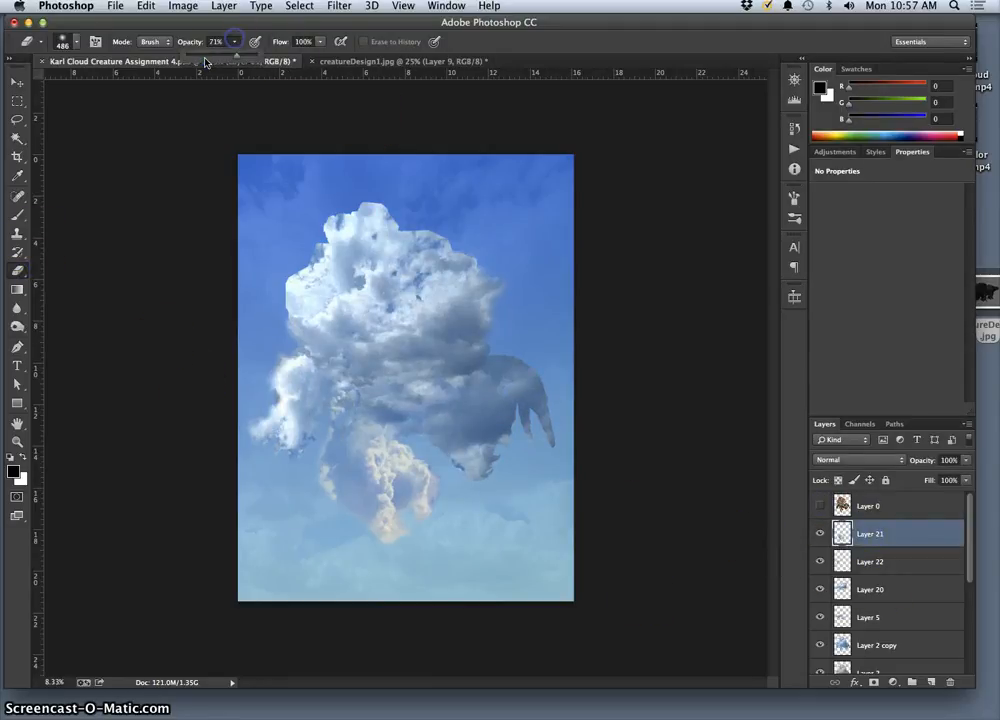
pyautogui.click(75, 41)
pyautogui.moveTo(145, 85); pyautogui.dragTo(160, 85)
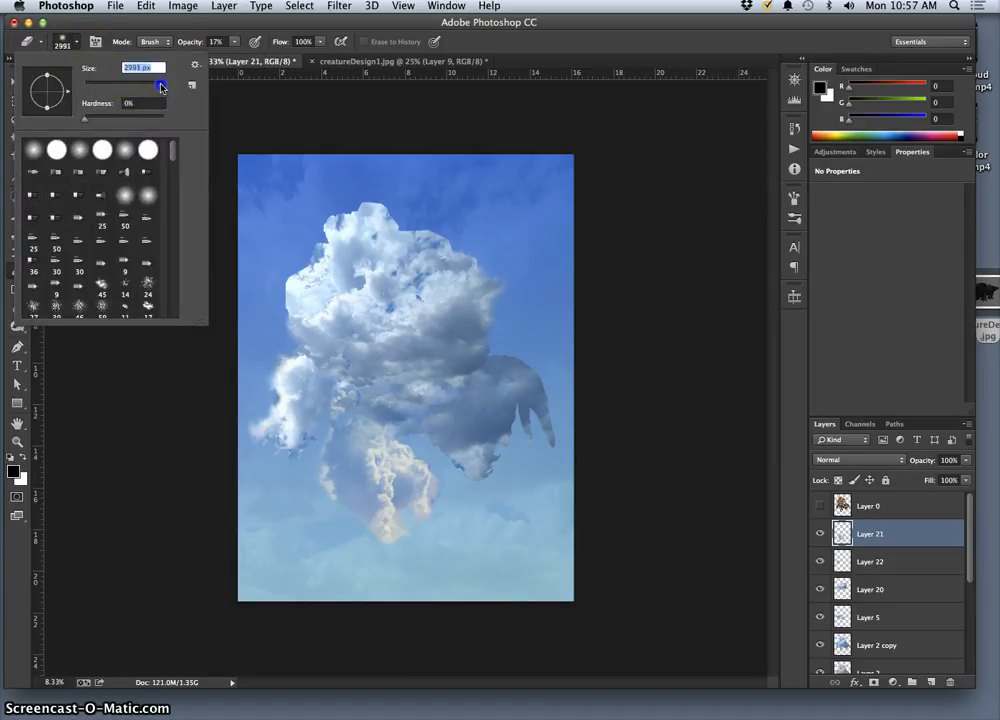
pyautogui.click(321, 496)
pyautogui.moveTo(322, 485)
pyautogui.mouseDown()
pyautogui.moveTo(359, 523)
pyautogui.moveTo(354, 513)
pyautogui.moveTo(348, 537)
pyautogui.moveTo(346, 477)
pyautogui.moveTo(333, 581)
pyautogui.mouseUp()
pyautogui.press('super+z')
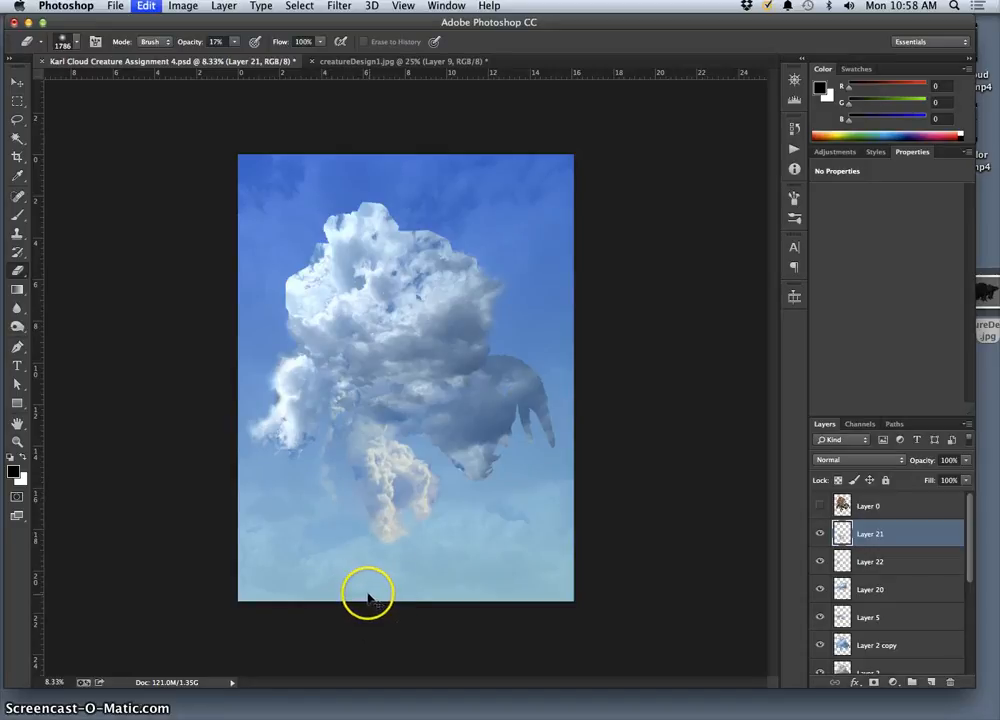
# Reduce the eraser to 361 px and fade the remaining cloud along the outer side of the lower leg.
pyautogui.moveTo(326, 493); pyautogui.dragTo(328, 476)
pyautogui.click(65, 42)
pyautogui.moveTo(150, 81)
pyautogui.mouseDown()
pyautogui.moveTo(141, 83)
pyautogui.moveTo(152, 87)
pyautogui.mouseUp()
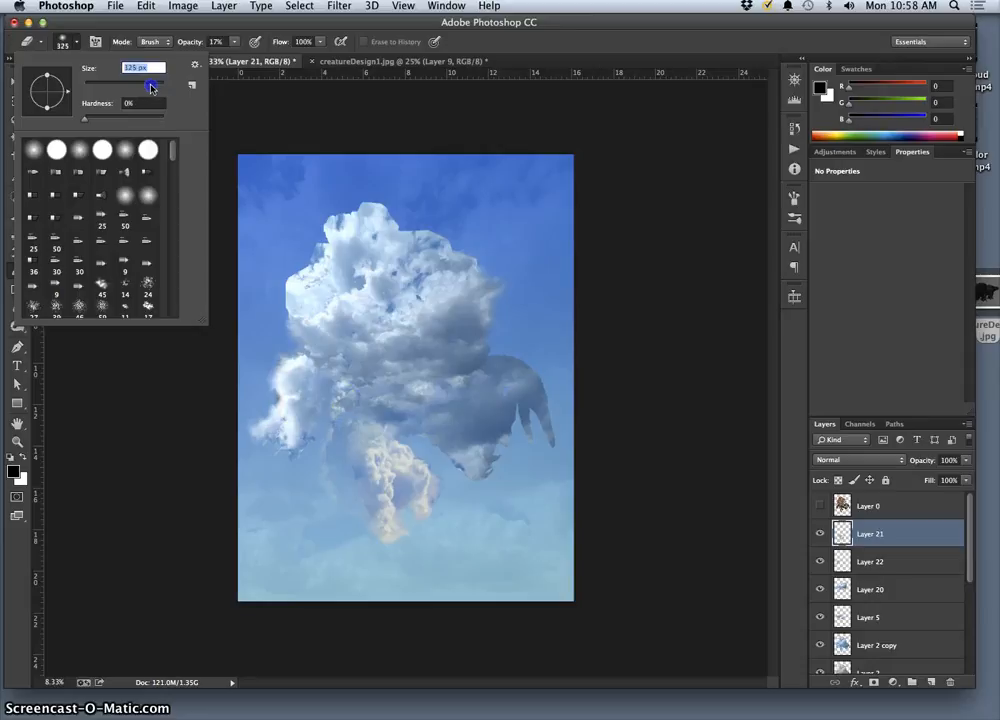
pyautogui.click(327, 493)
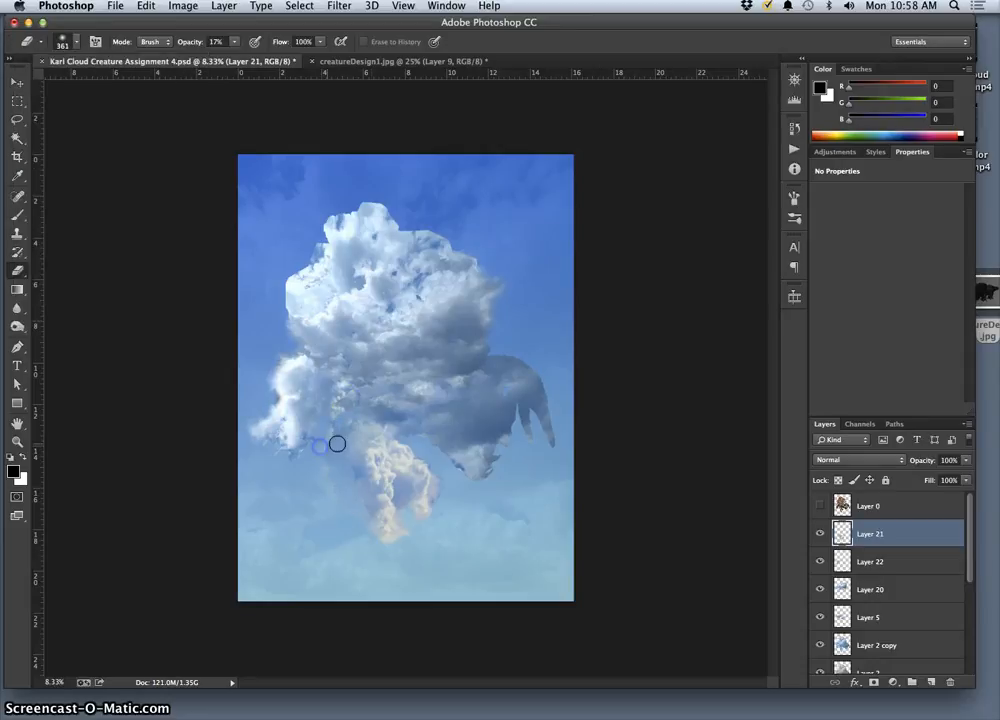
# Lasso the faint cloud strip beside the lower leg on Layer 21, move it in against the leg, and deselect.
pyautogui.click(17, 116)
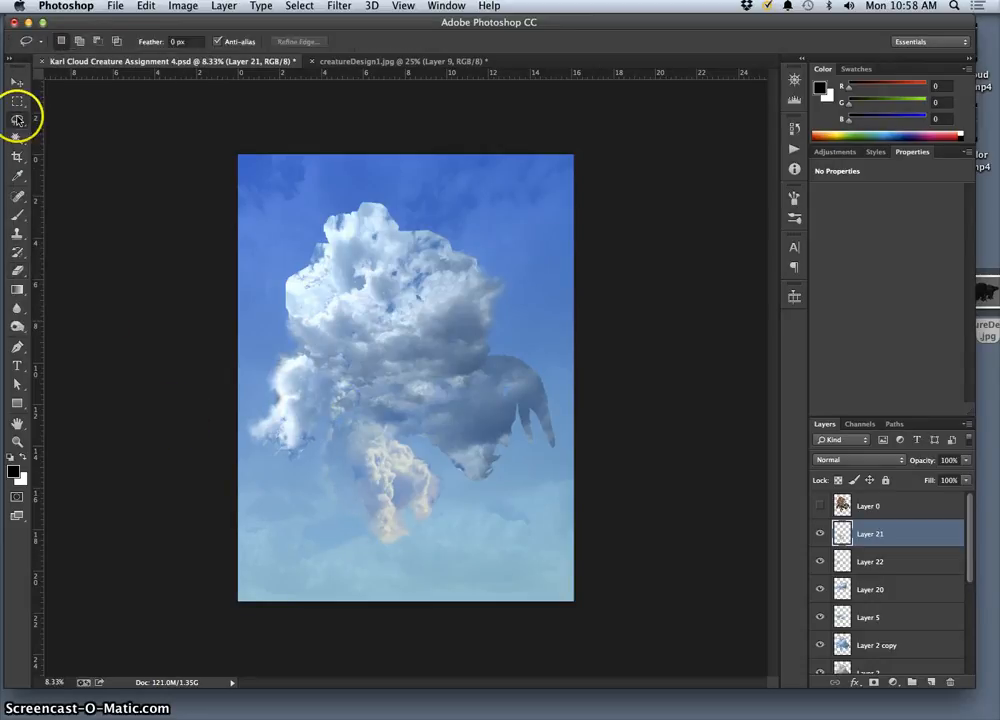
pyautogui.click(342, 422)
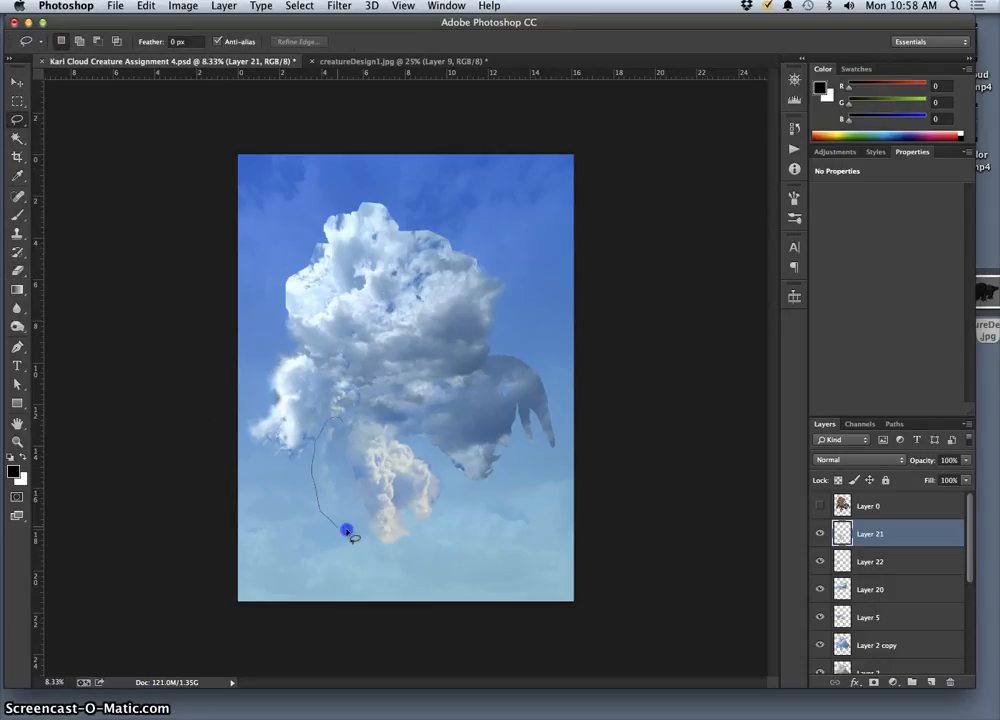
pyautogui.moveTo(342, 440); pyautogui.dragTo(341, 437)
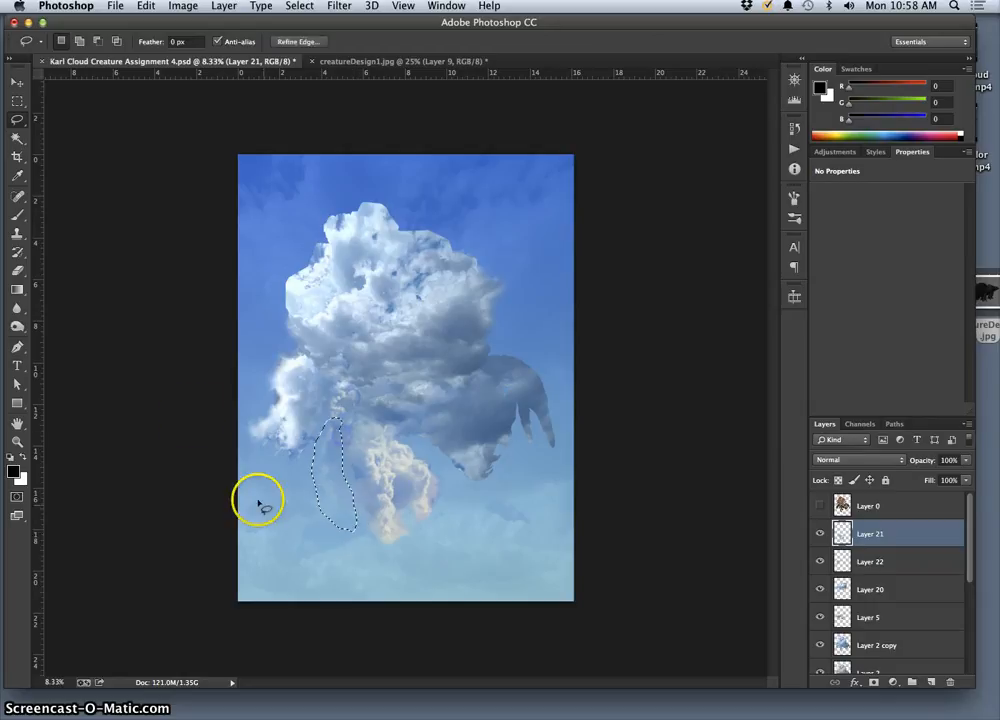
pyautogui.click(17, 82)
pyautogui.moveTo(333, 482)
pyautogui.mouseDown()
pyautogui.moveTo(341, 475)
pyautogui.moveTo(355, 494)
pyautogui.mouseUp()
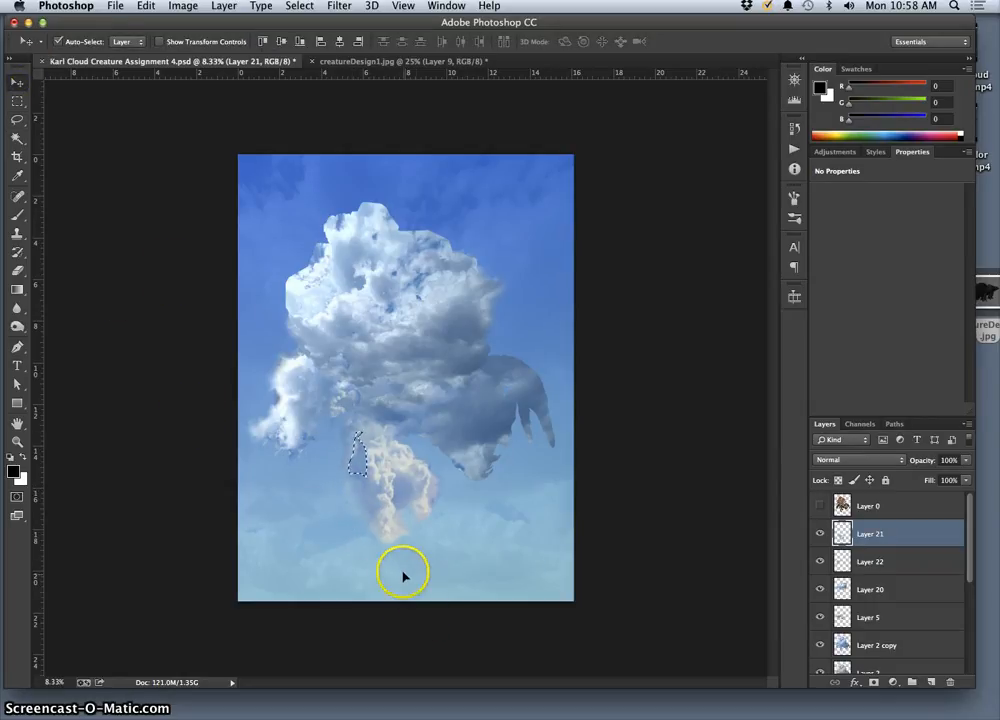
pyautogui.press('super+d')
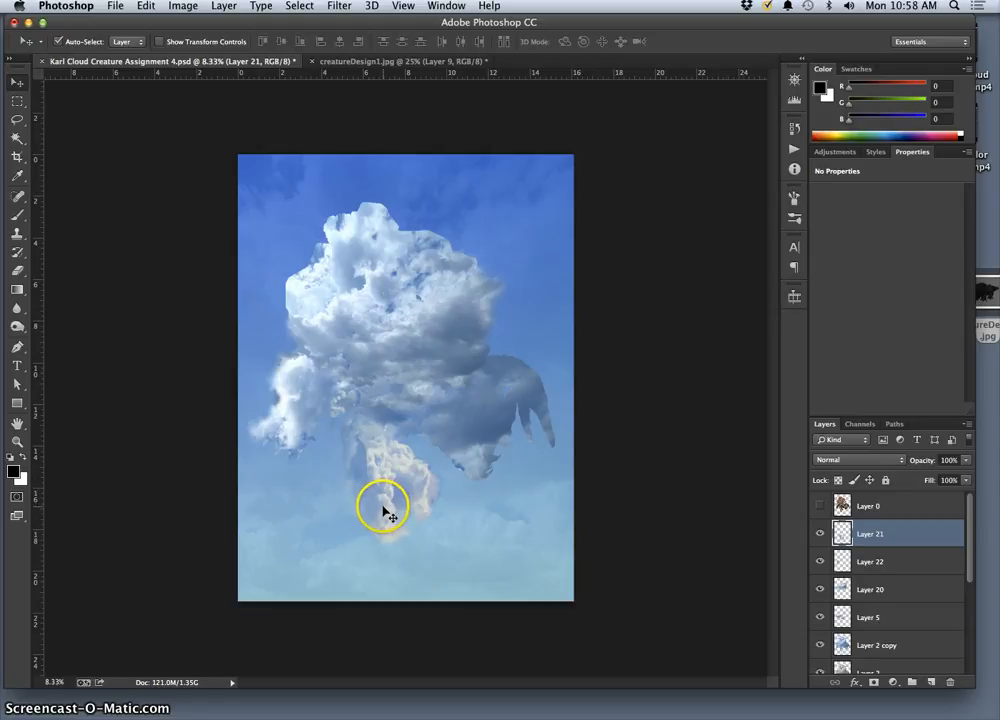
# Lightly erase the moved cloud strip on Layer 21 to blend it into the lower leg.
pyautogui.moveTo(383, 513); pyautogui.dragTo(357, 466)
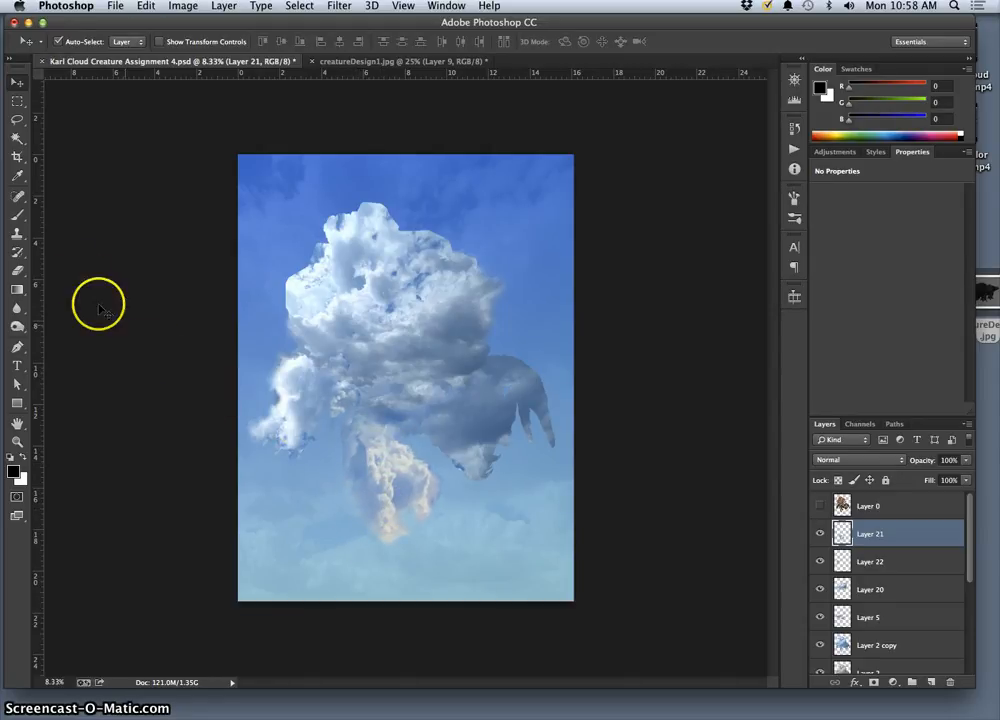
pyautogui.click(18, 270)
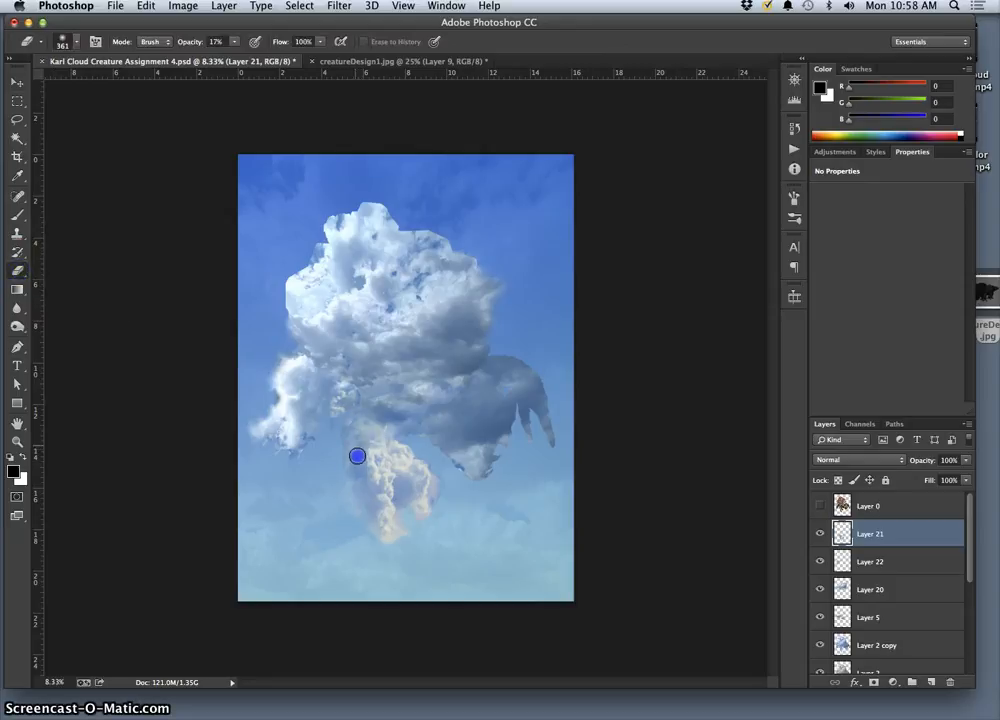
pyautogui.moveTo(362, 471); pyautogui.dragTo(367, 476)
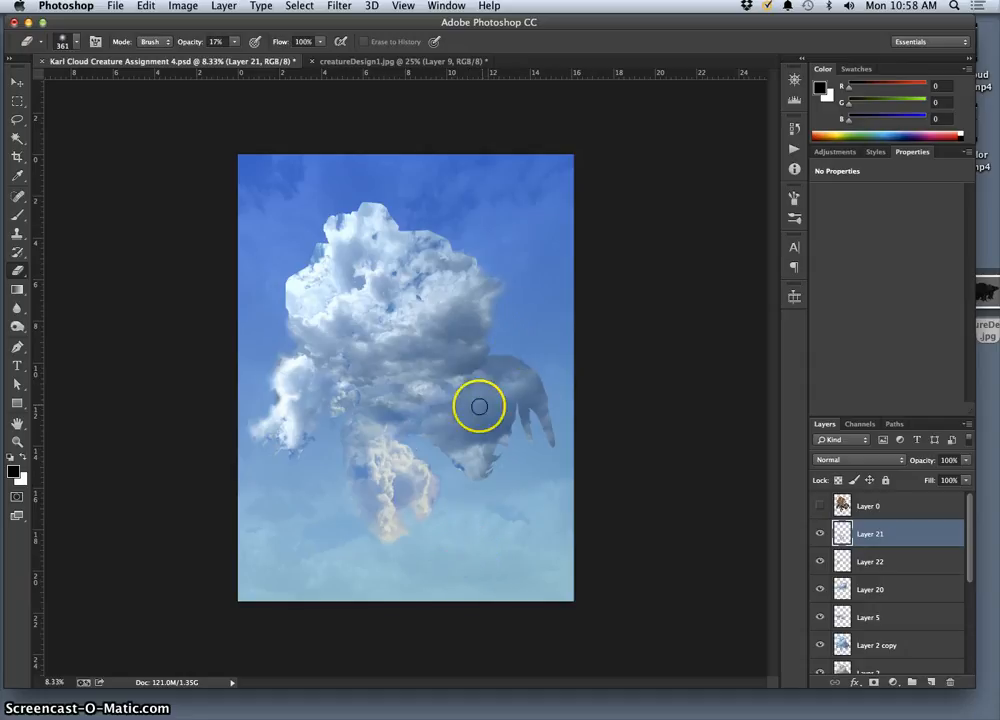
# Select the small arm's cloud on Layer 22 and soften its claws and lower edges with the 17% eraser.
pyautogui.click(17, 81)
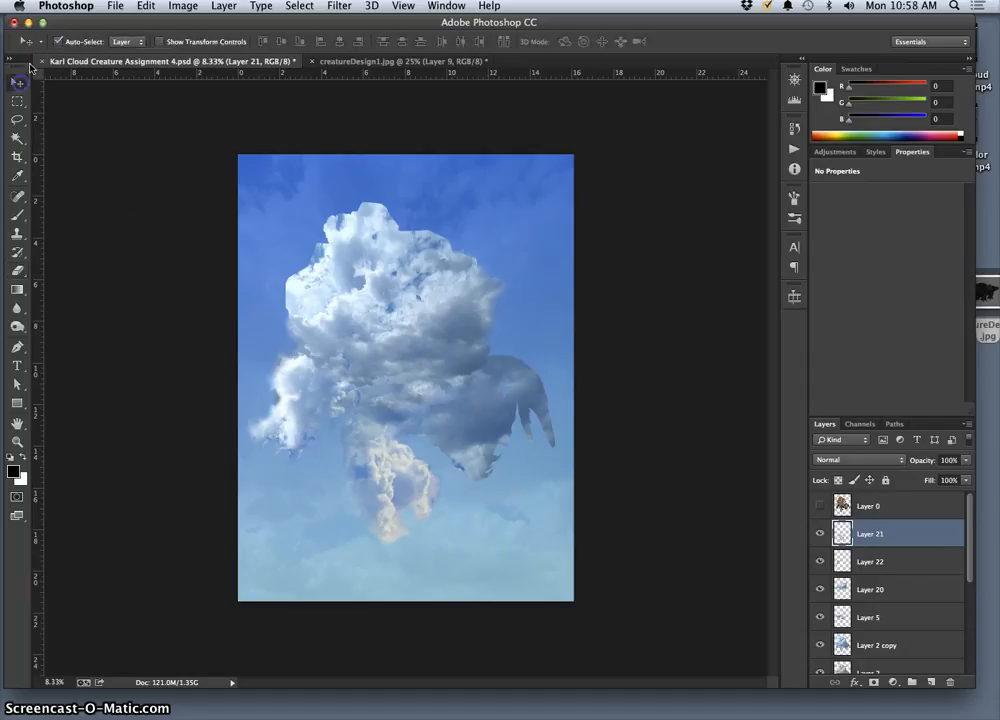
pyautogui.click(297, 397)
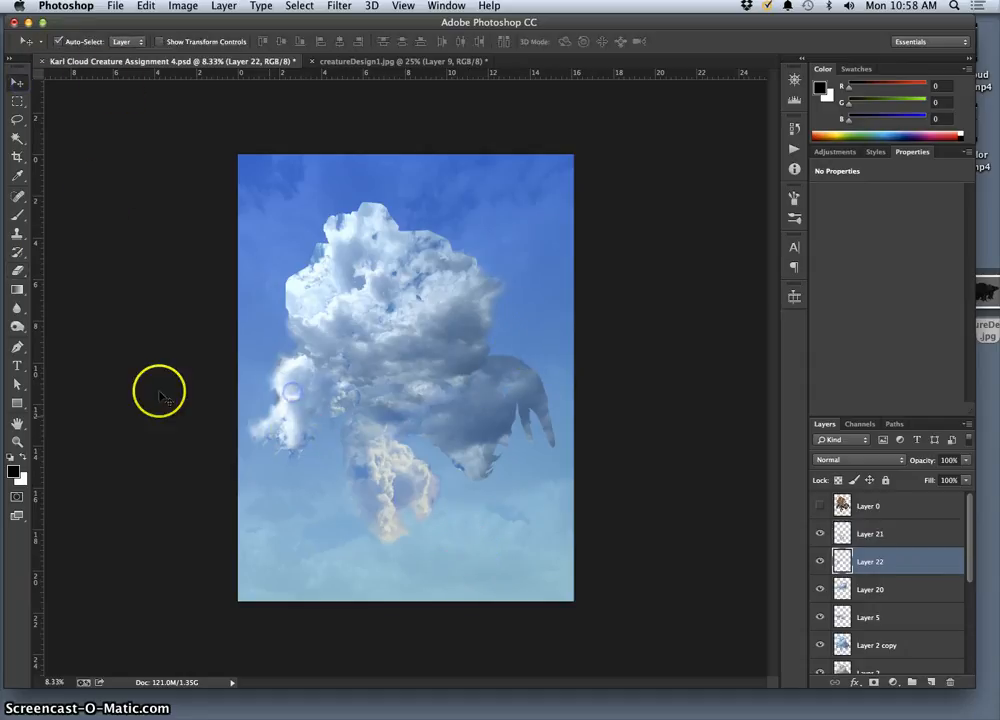
pyautogui.click(17, 270)
pyautogui.click(309, 440)
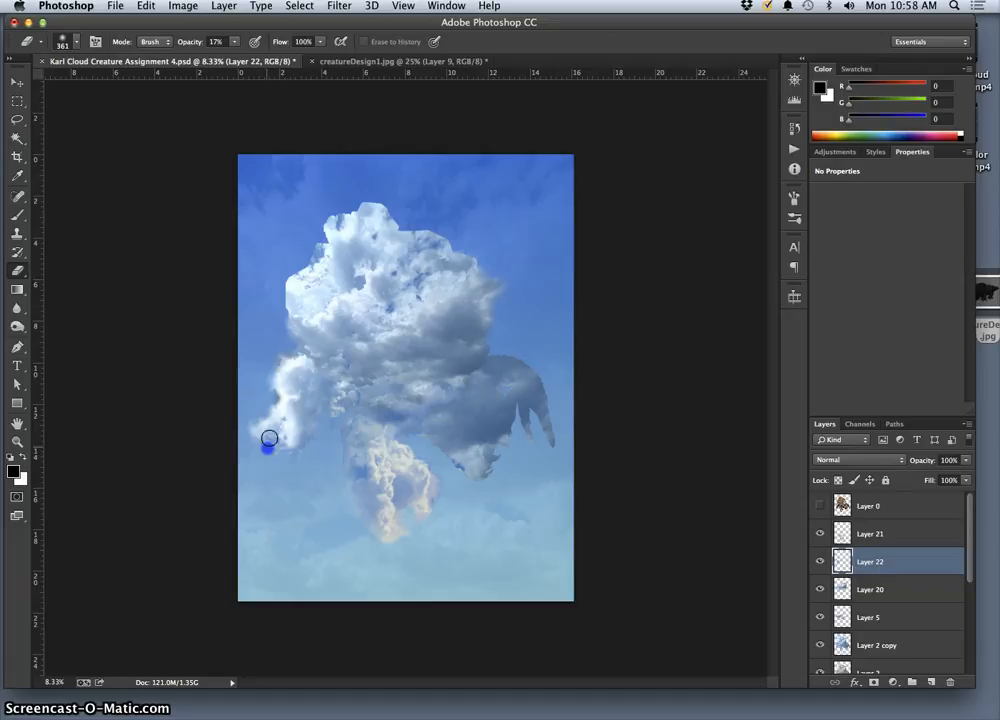
pyautogui.moveTo(328, 432); pyautogui.dragTo(328, 426)
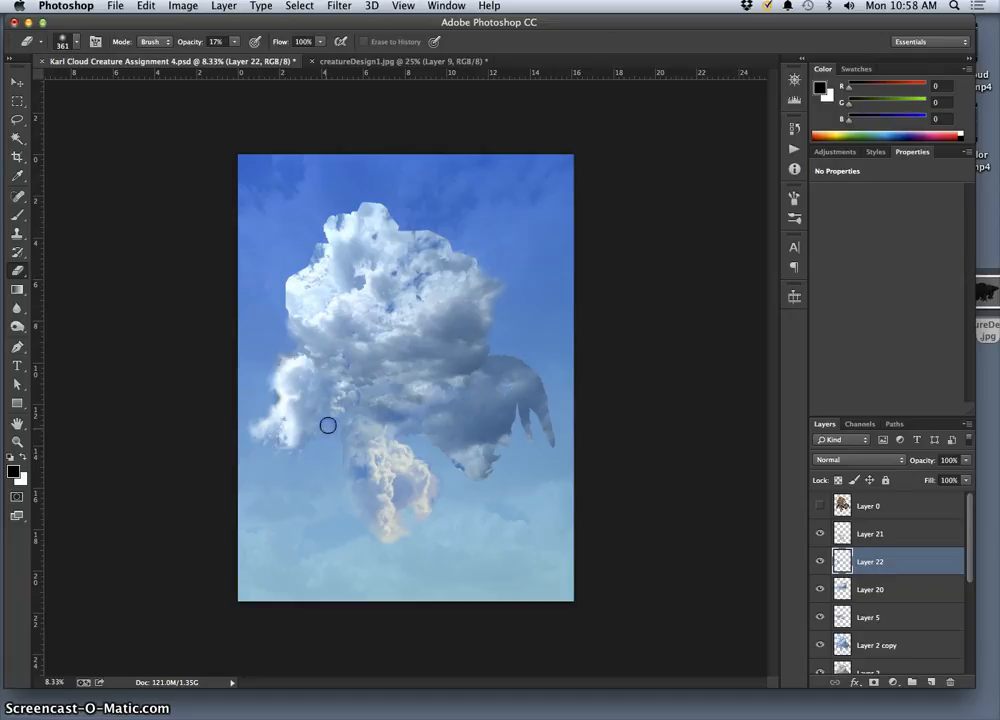
pyautogui.click(18, 82)
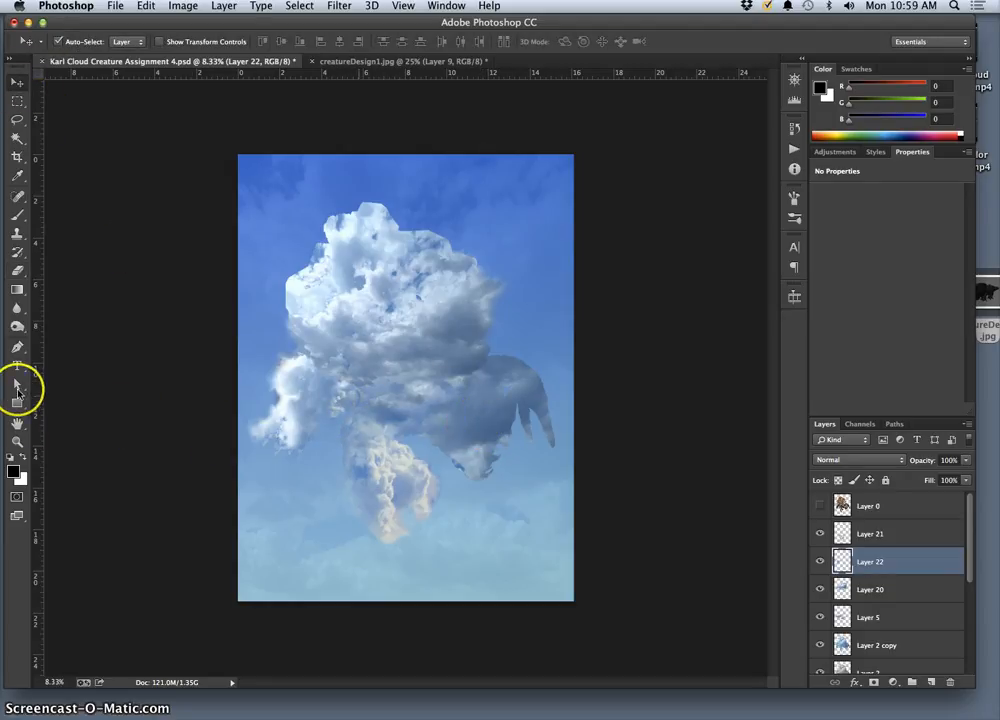
pyautogui.click(17, 270)
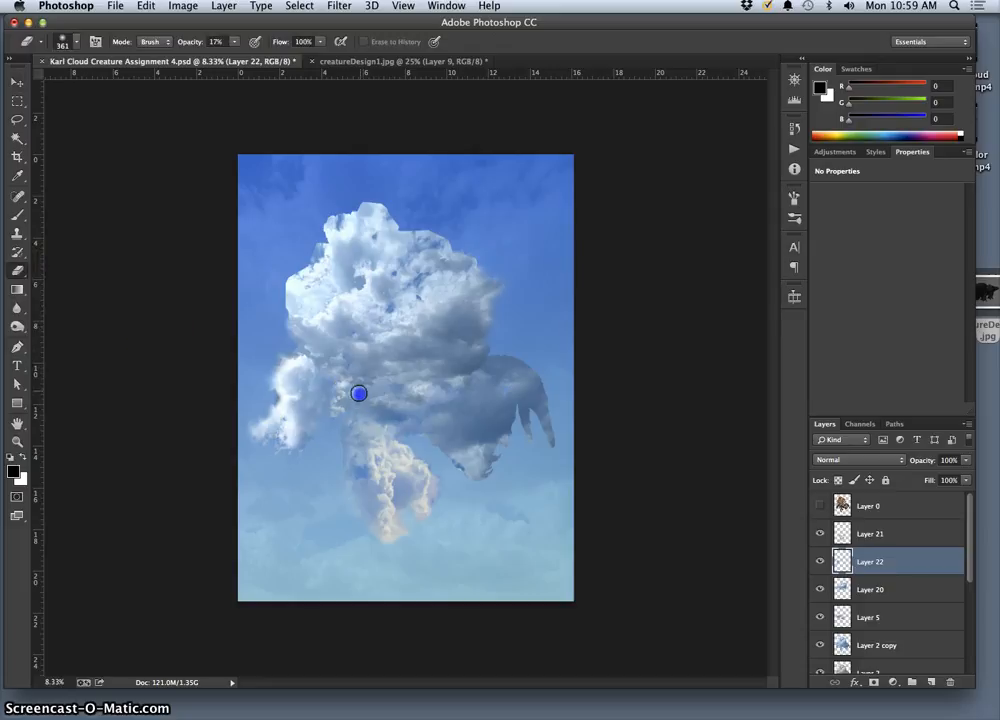
pyautogui.moveTo(373, 430); pyautogui.dragTo(374, 467)
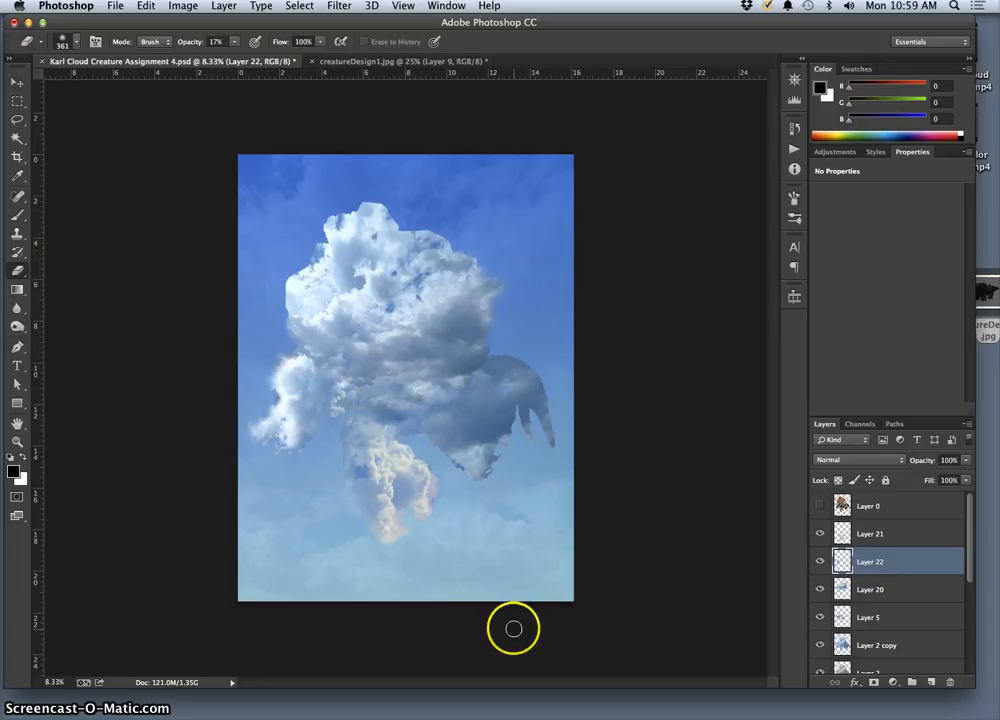
# Try to erase more of the cloud along the outer edge of the lower leg on Layer 21.
pyautogui.click(17, 81)
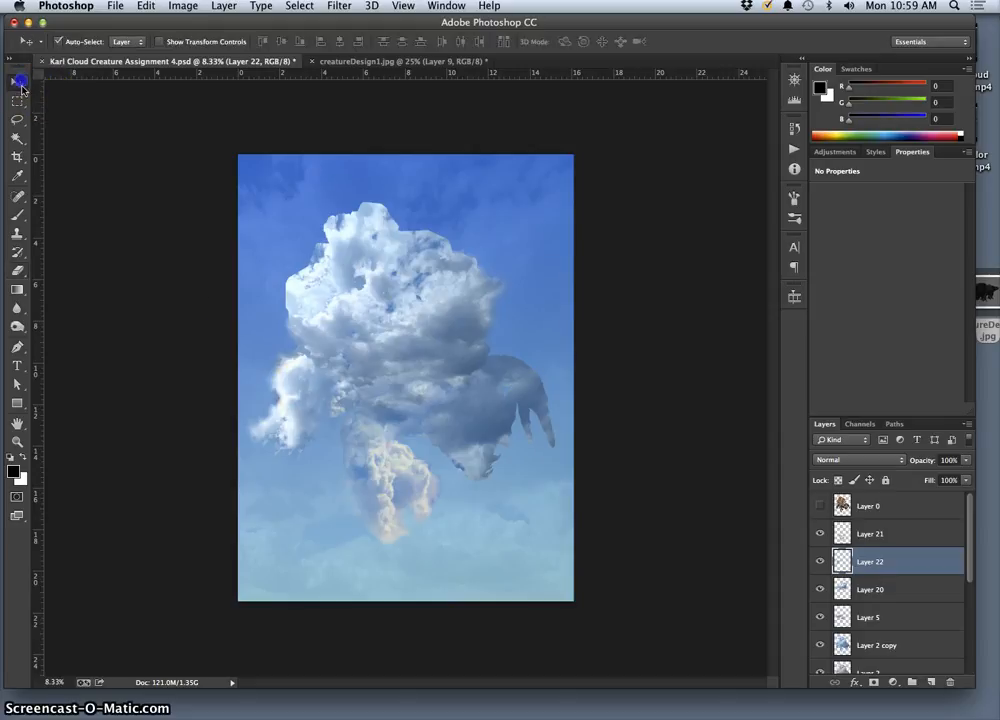
pyautogui.click(362, 473)
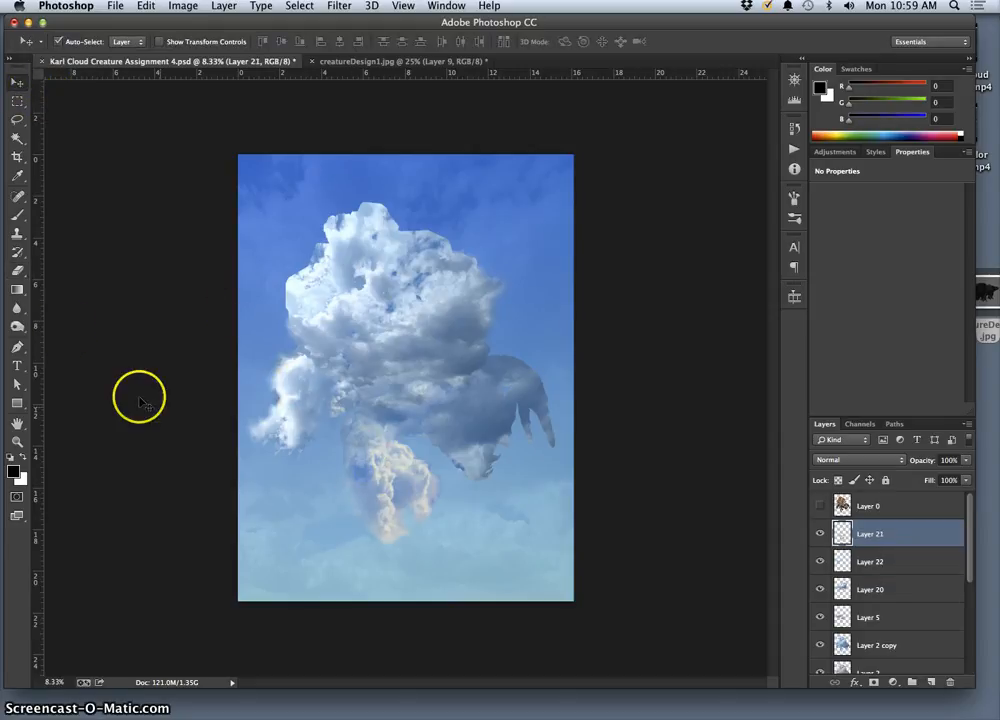
pyautogui.click(17, 270)
pyautogui.moveTo(326, 451); pyautogui.dragTo(357, 475)
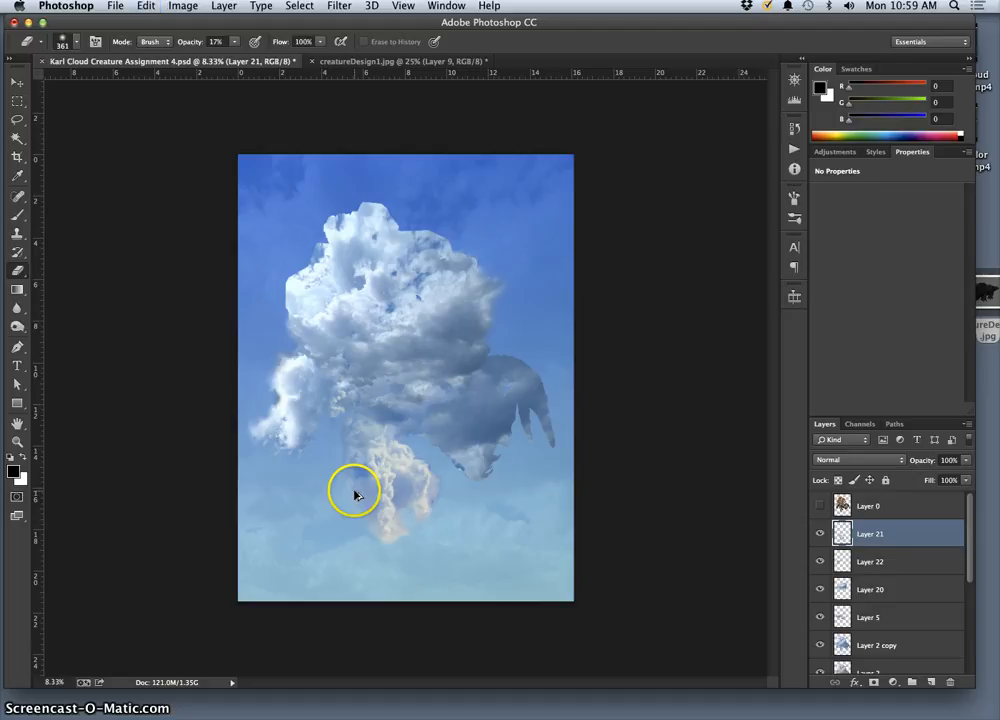
pyautogui.hotkey('alt', '[')
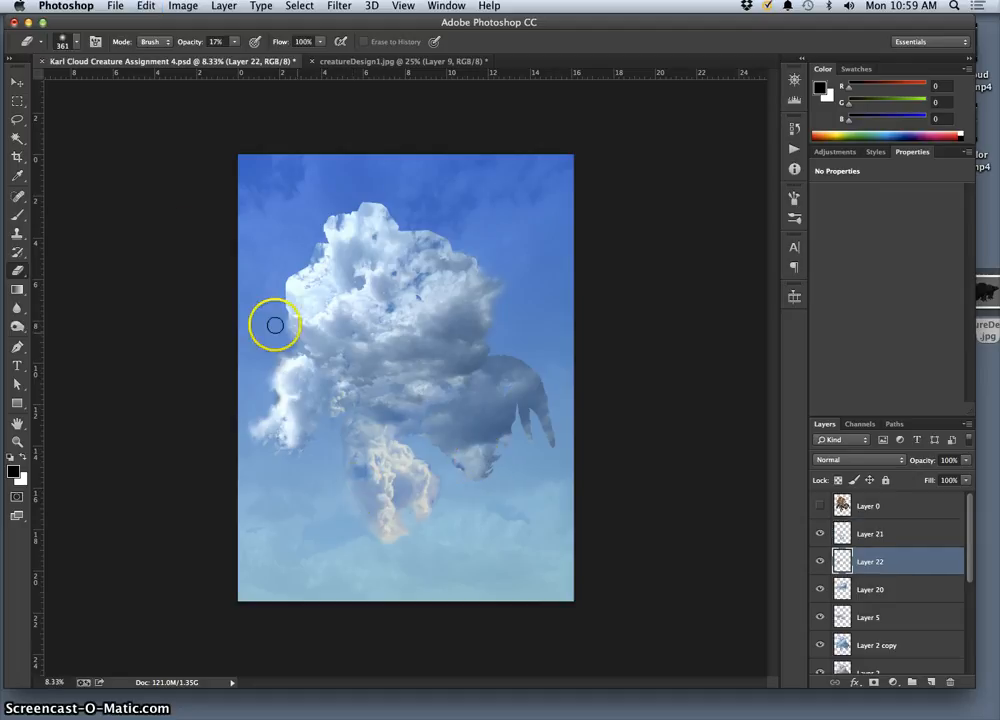
# Select the head and body cloud on Layer 2 copy and soften the snout's lower edge with the eraser.
pyautogui.click(17, 82)
pyautogui.click(465, 422)
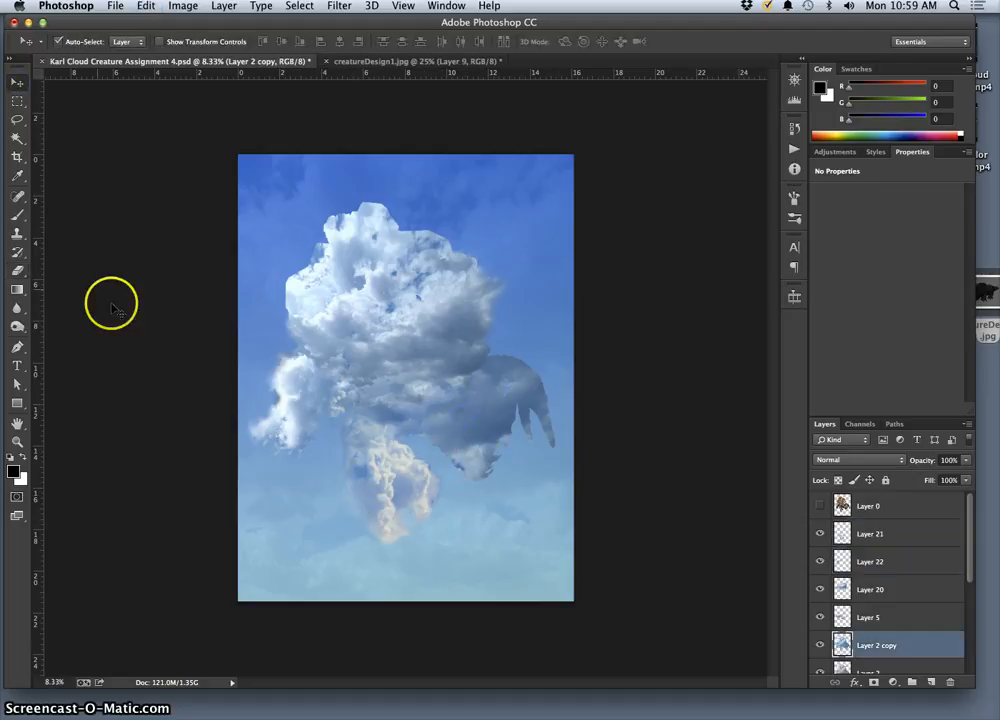
pyautogui.click(17, 269)
pyautogui.click(456, 465)
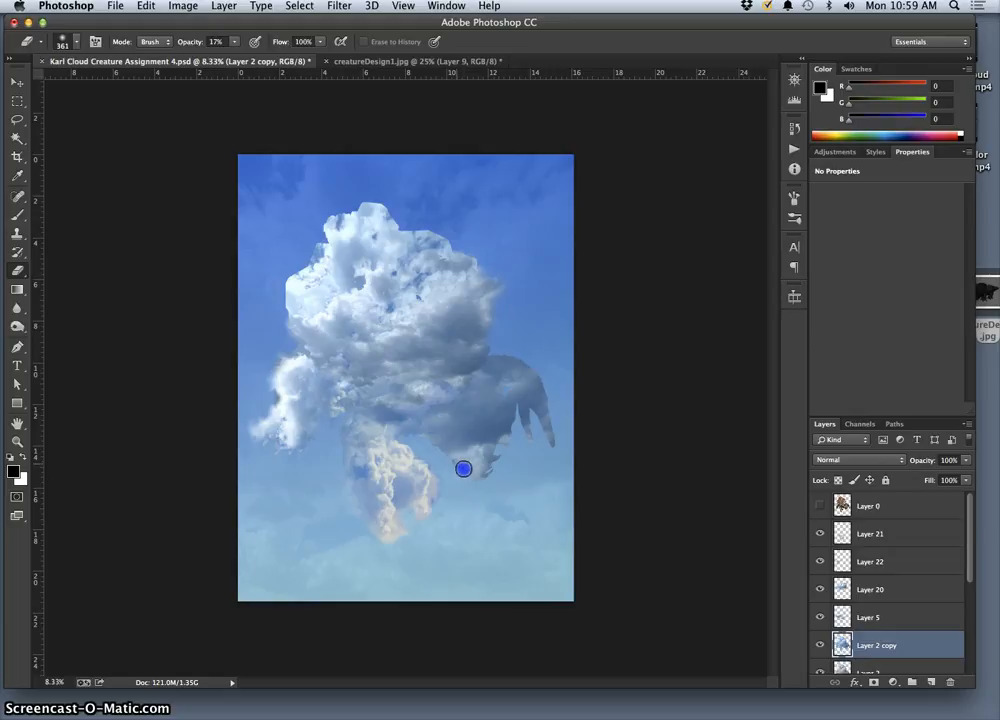
pyautogui.moveTo(459, 467); pyautogui.dragTo(463, 465)
pyautogui.click(450, 461)
# Lightly erase along the outer edges of the creature's body and back on Layer 2 copy to soften its outline.
pyautogui.click(395, 420)
pyautogui.moveTo(418, 286); pyautogui.dragTo(430, 271)
pyautogui.moveTo(451, 245); pyautogui.dragTo(455, 245)
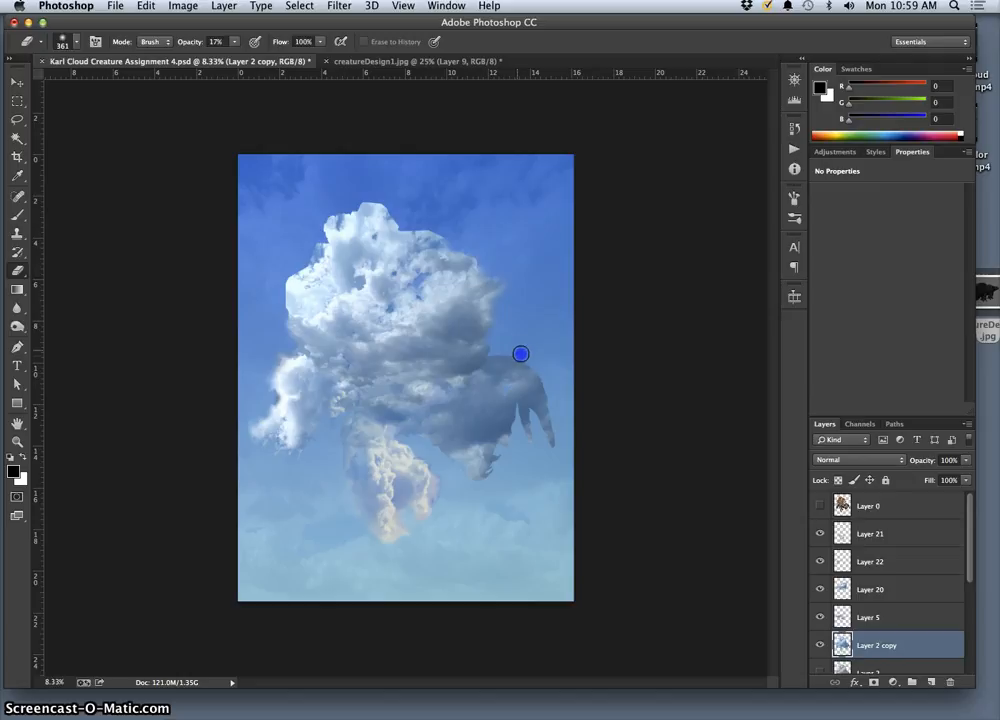
pyautogui.moveTo(342, 235); pyautogui.dragTo(299, 262)
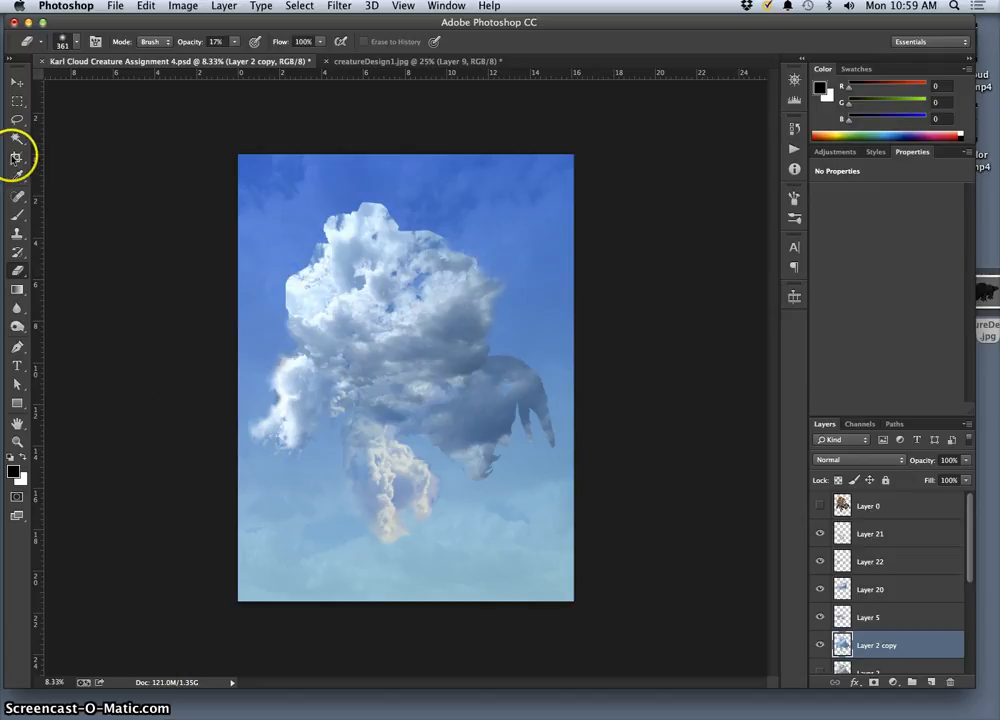
# Select the area around the creature on Layer 2 copy, feather the selection 24.5 px with Refine Edge, and delete it to soften the outline.
pyautogui.click(17, 138)
pyautogui.click(511, 224)
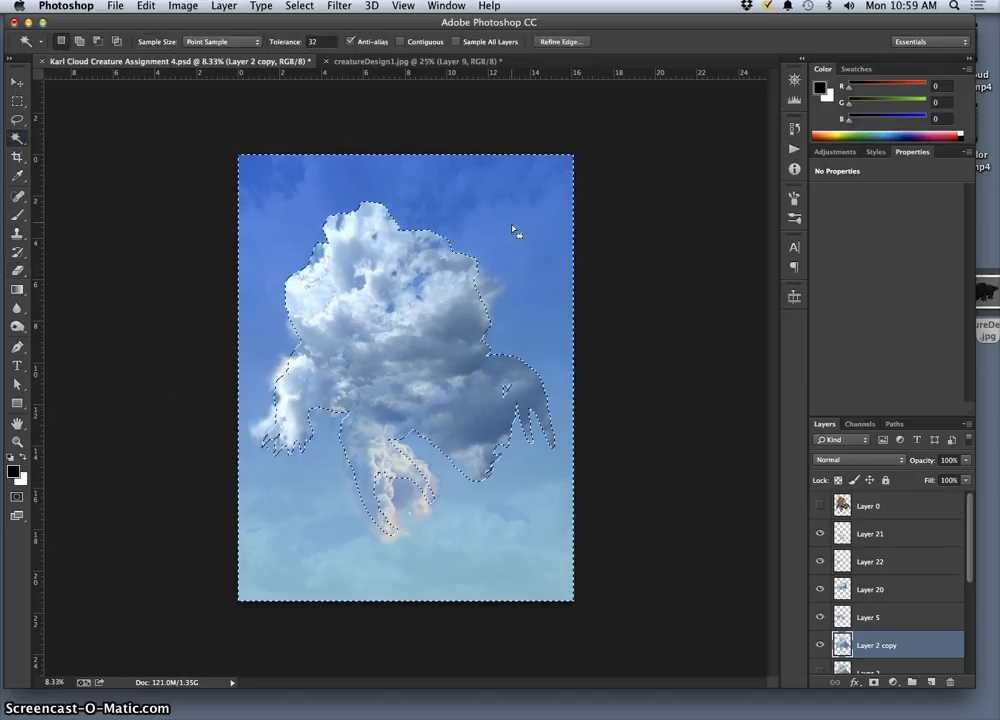
pyautogui.click(558, 42)
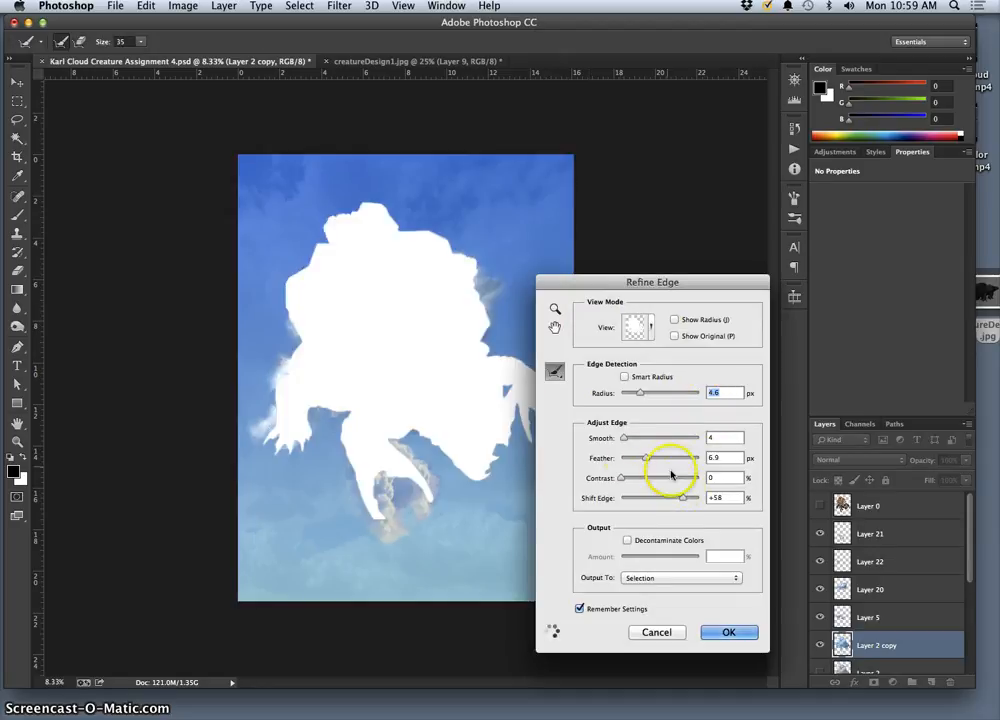
pyautogui.moveTo(646, 458); pyautogui.dragTo(657, 460)
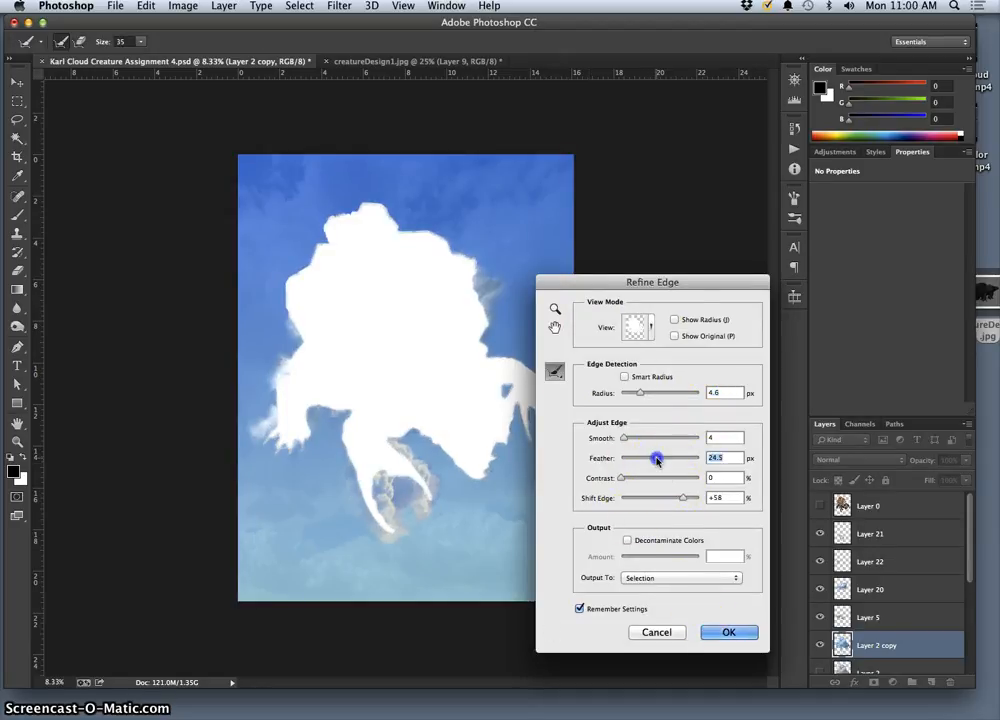
pyautogui.click(712, 632)
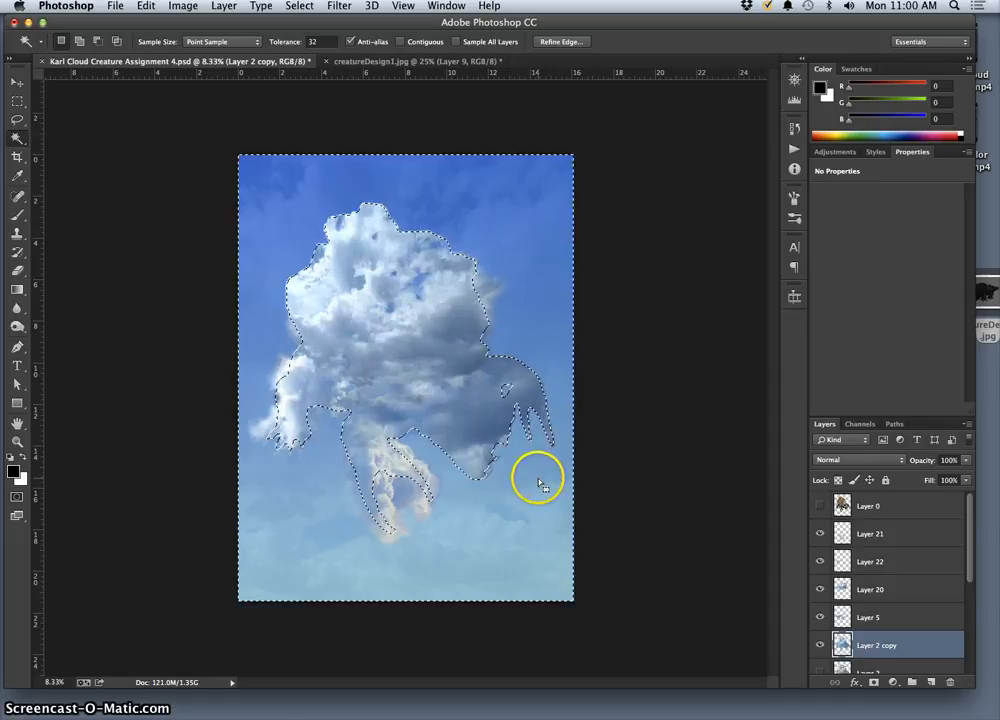
pyautogui.press('super+d')
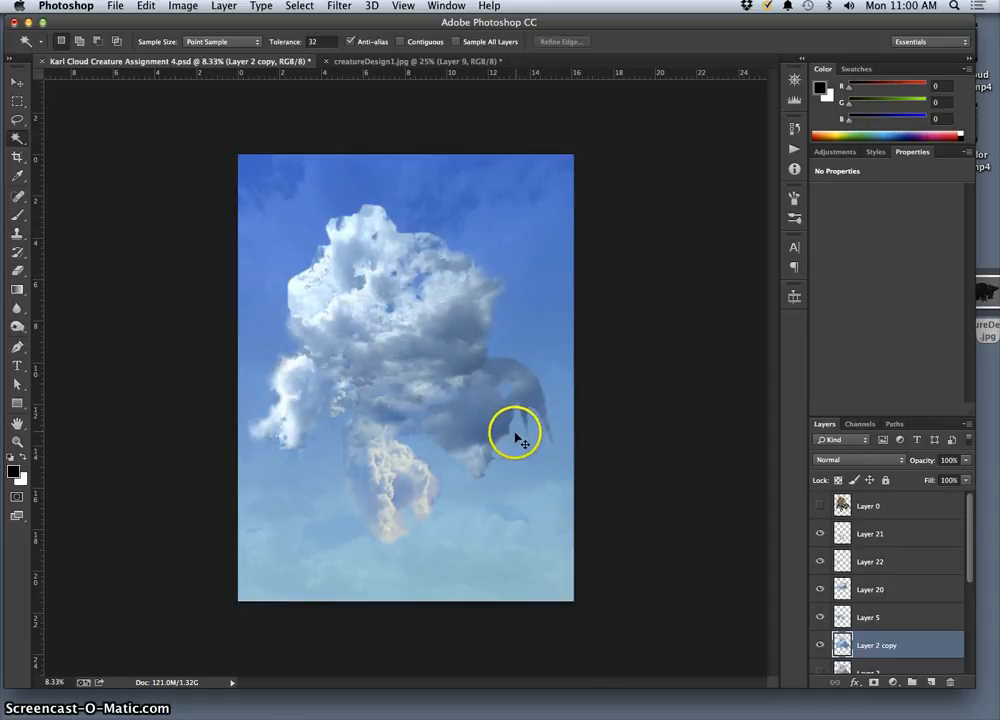
# Smudge the long outer claw of the dark arm on Layer 2 copy with the 254 px Smudge tool at 50% strength.
pyautogui.press('super+equal')
pyautogui.press('super+equal')
pyautogui.moveTo(520, 469); pyautogui.dragTo(499, 391)
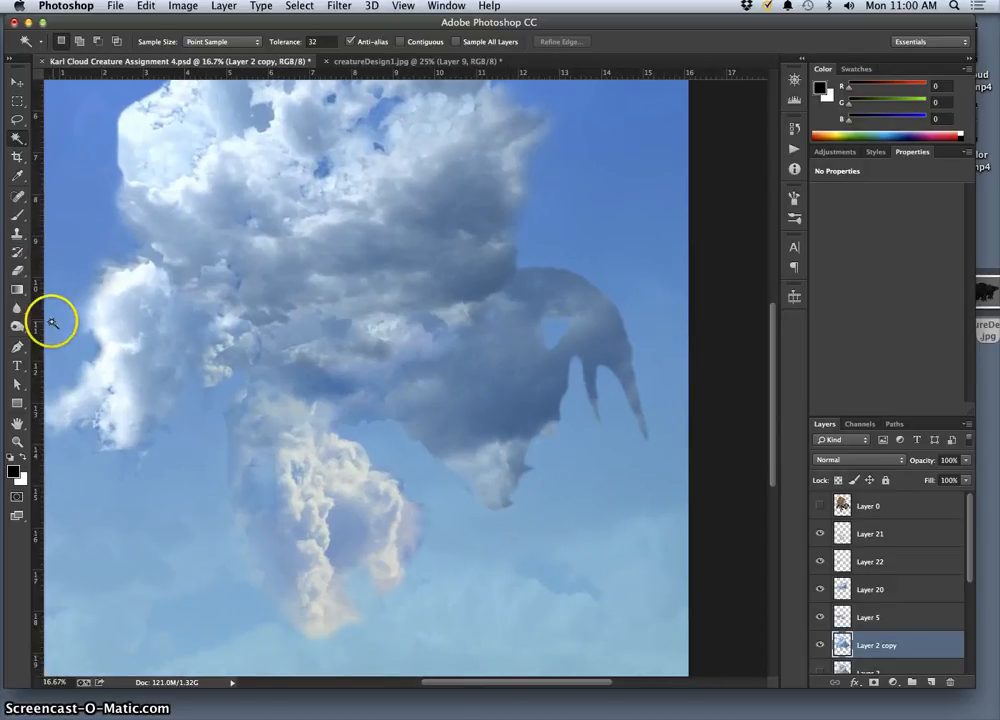
pyautogui.click(17, 309)
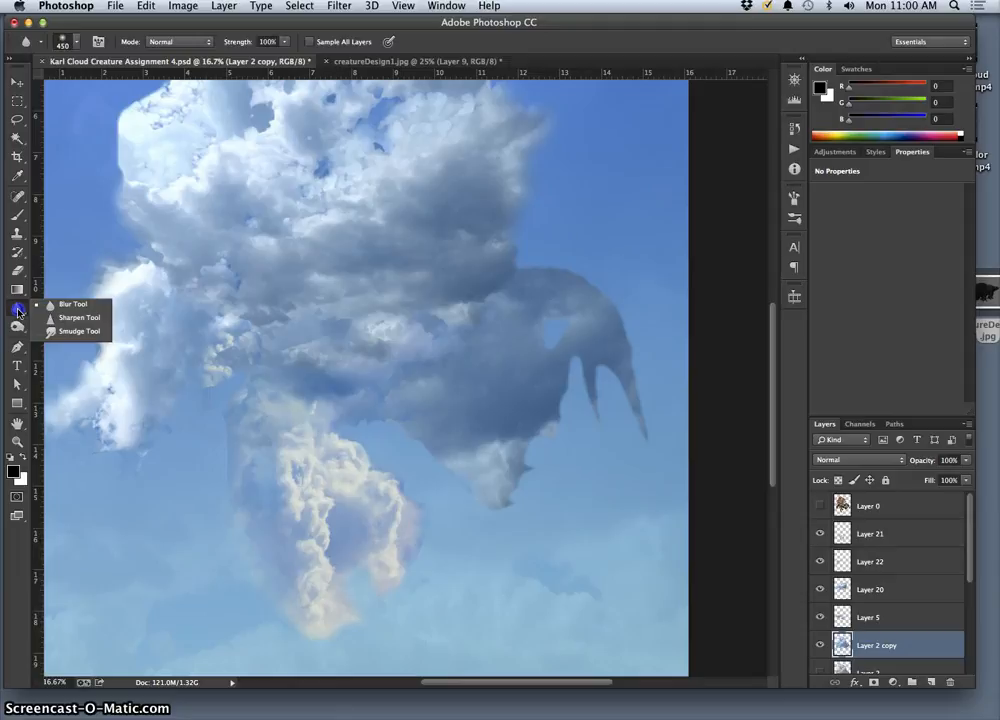
pyautogui.click(17, 312)
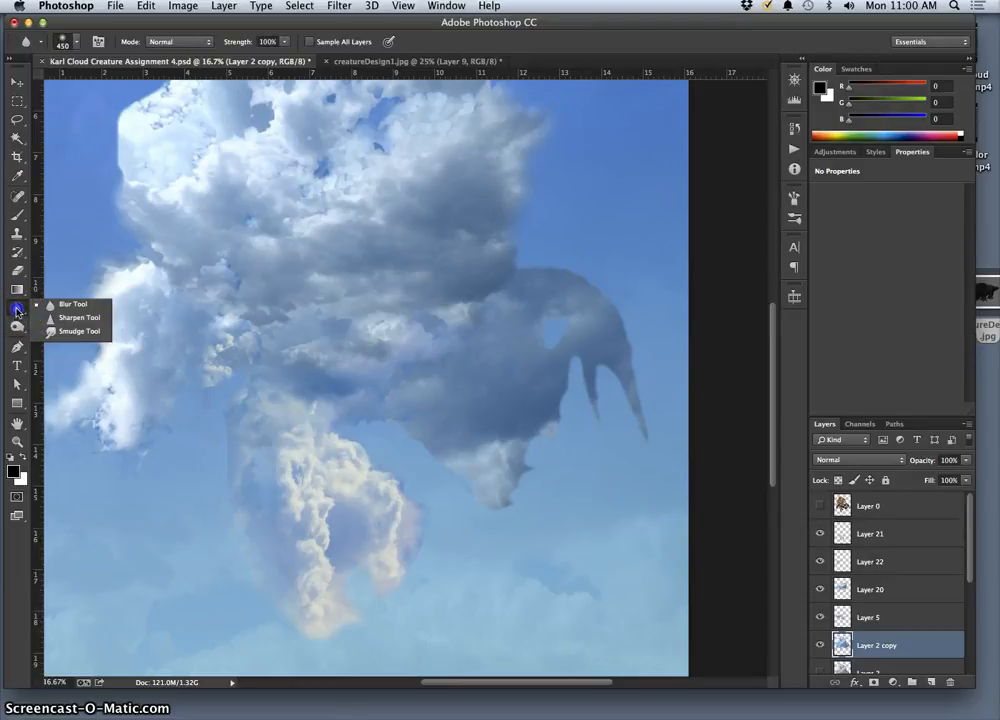
pyautogui.click(68, 331)
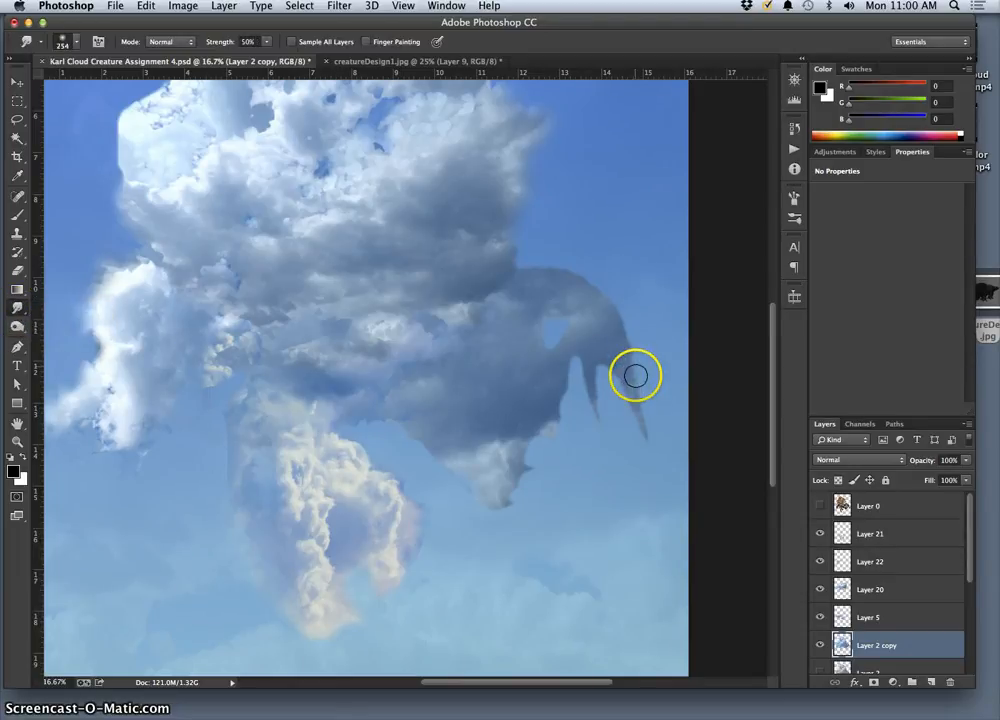
pyautogui.moveTo(636, 375)
pyautogui.mouseDown()
pyautogui.moveTo(639, 458)
pyautogui.moveTo(642, 388)
pyautogui.moveTo(626, 367)
pyautogui.moveTo(641, 411)
pyautogui.moveTo(550, 452)
pyautogui.moveTo(532, 472)
pyautogui.moveTo(546, 425)
pyautogui.moveTo(528, 488)
pyautogui.moveTo(495, 513)
pyautogui.moveTo(491, 454)
pyautogui.moveTo(394, 493)
pyautogui.moveTo(349, 469)
pyautogui.moveTo(425, 401)
pyautogui.moveTo(481, 452)
pyautogui.moveTo(580, 441)
pyautogui.moveTo(639, 486)
pyautogui.moveTo(635, 494)
pyautogui.moveTo(482, 433)
pyautogui.moveTo(623, 467)
pyautogui.moveTo(542, 465)
pyautogui.moveTo(567, 461)
pyautogui.moveTo(523, 454)
pyautogui.moveTo(523, 463)
pyautogui.moveTo(549, 470)
pyautogui.moveTo(582, 456)
pyautogui.moveTo(535, 434)
pyautogui.moveTo(566, 406)
pyautogui.moveTo(636, 395)
pyautogui.mouseUp()
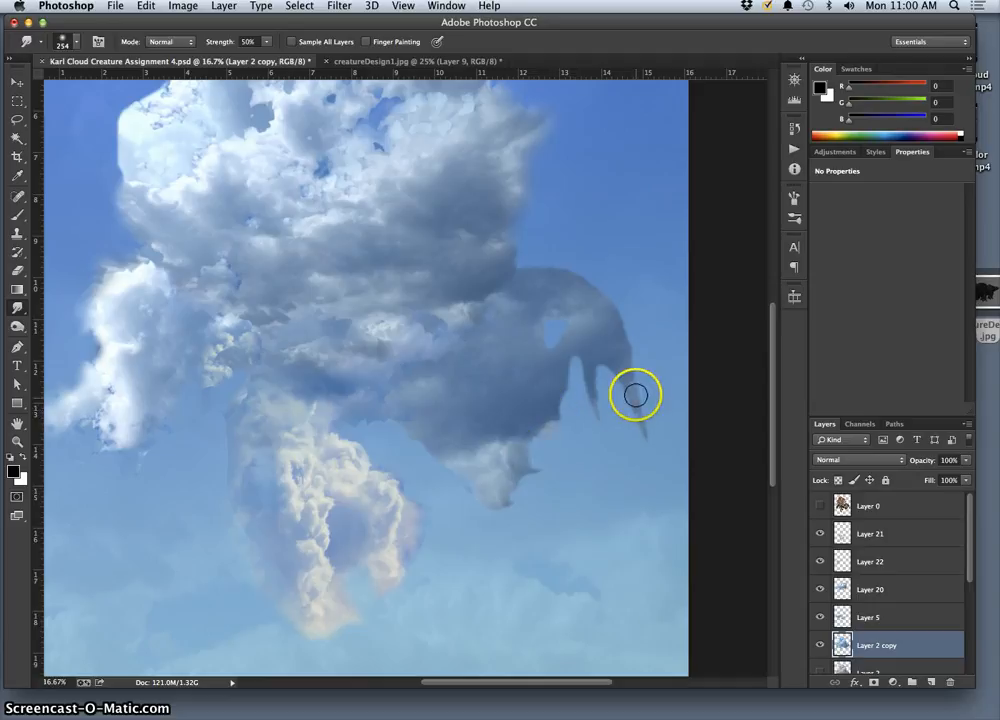
pyautogui.moveTo(643, 465)
pyautogui.mouseDown()
pyautogui.moveTo(620, 500)
pyautogui.moveTo(638, 427)
pyautogui.moveTo(629, 356)
pyautogui.mouseUp()
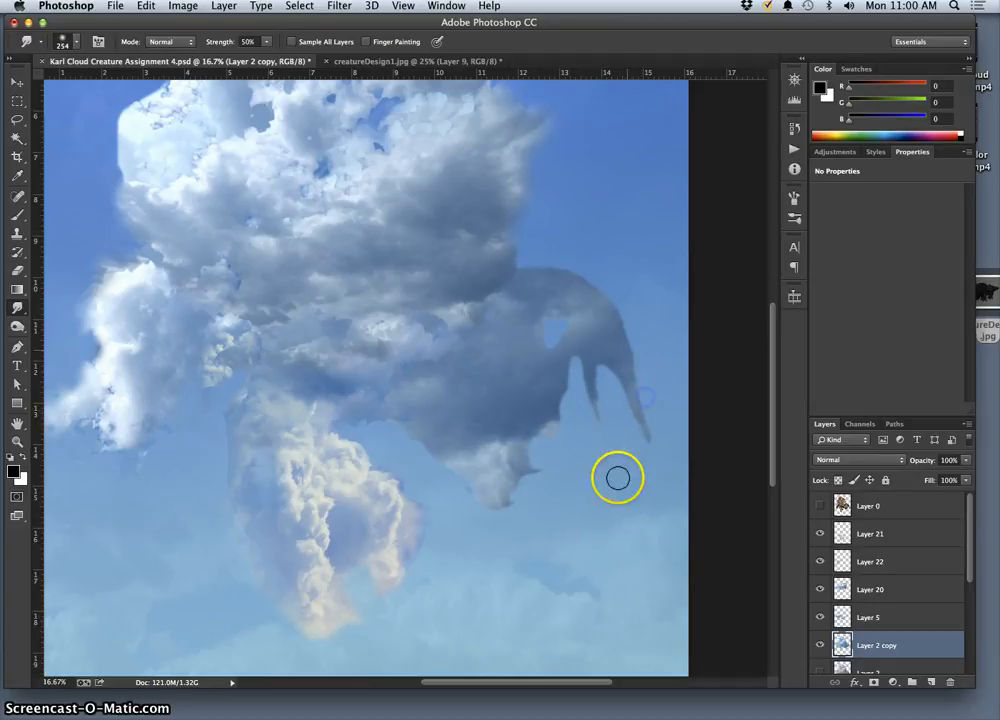
# Enlarge the Smudge brush to 450 px and smudge the edges of the dark arm, its claws and the lower body.
pyautogui.click(77, 43)
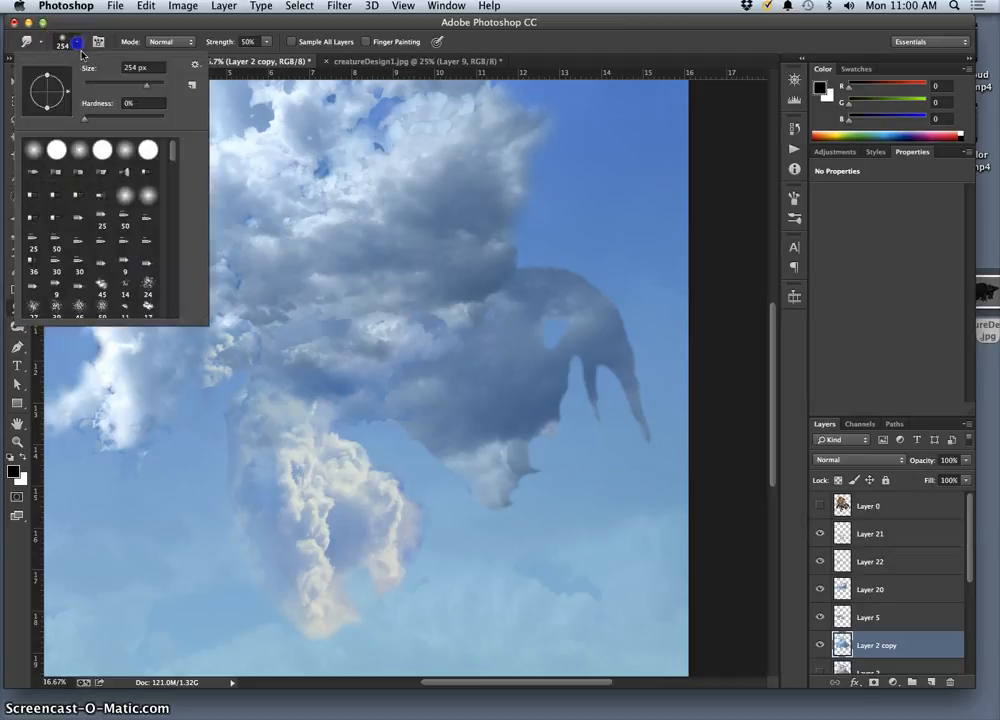
pyautogui.moveTo(148, 84); pyautogui.dragTo(156, 84)
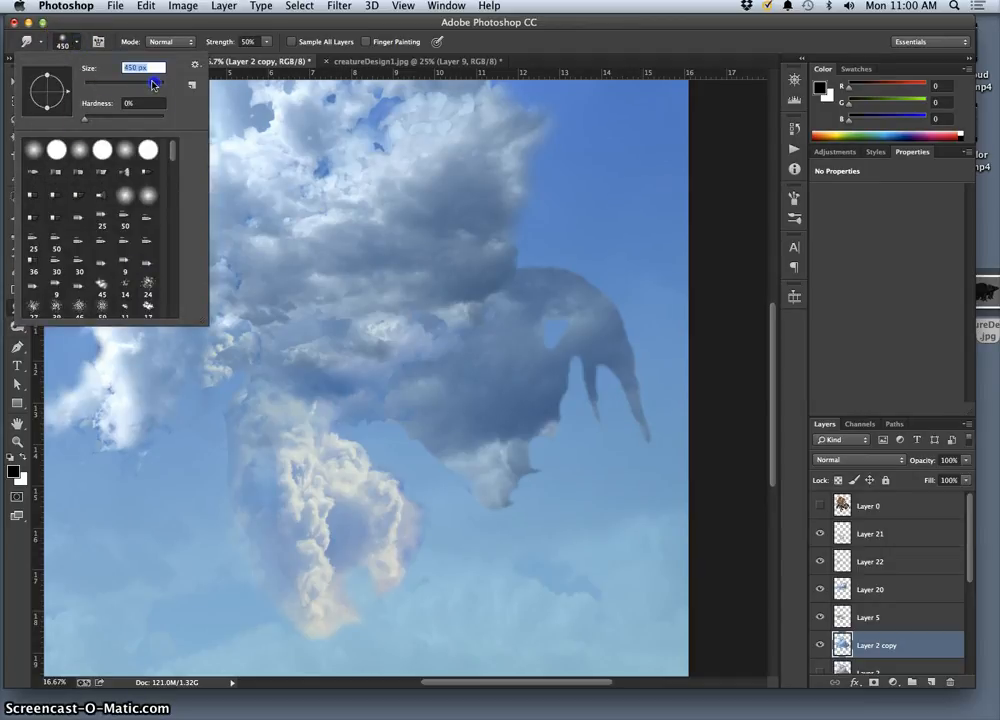
pyautogui.click(580, 315)
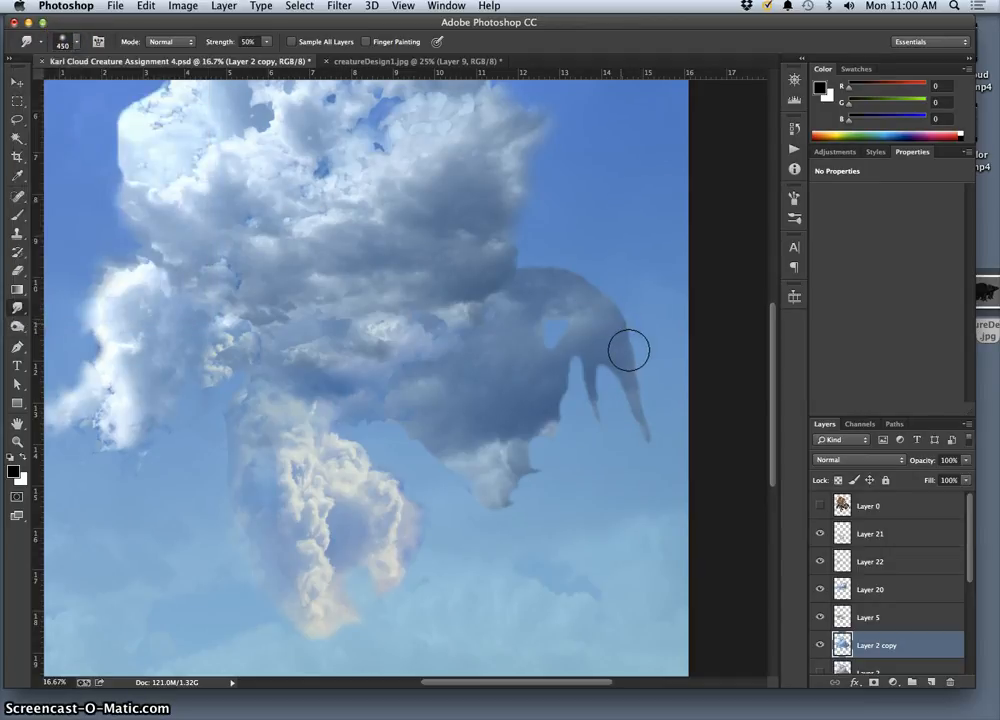
pyautogui.moveTo(633, 356)
pyautogui.mouseDown()
pyautogui.moveTo(630, 390)
pyautogui.moveTo(647, 396)
pyautogui.moveTo(620, 444)
pyautogui.mouseUp()
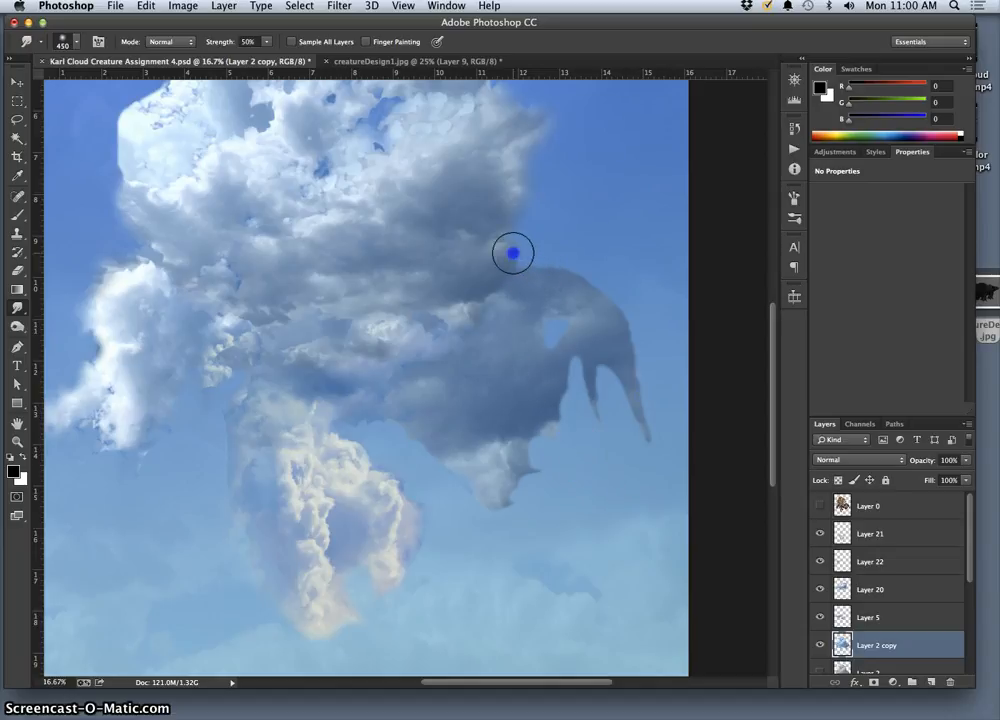
pyautogui.moveTo(526, 275)
pyautogui.mouseDown()
pyautogui.moveTo(513, 270)
pyautogui.moveTo(513, 208)
pyautogui.moveTo(571, 353)
pyautogui.moveTo(574, 391)
pyautogui.moveTo(549, 329)
pyautogui.moveTo(532, 336)
pyautogui.moveTo(538, 299)
pyautogui.moveTo(556, 341)
pyautogui.moveTo(557, 411)
pyautogui.moveTo(567, 368)
pyautogui.moveTo(557, 398)
pyautogui.mouseUp()
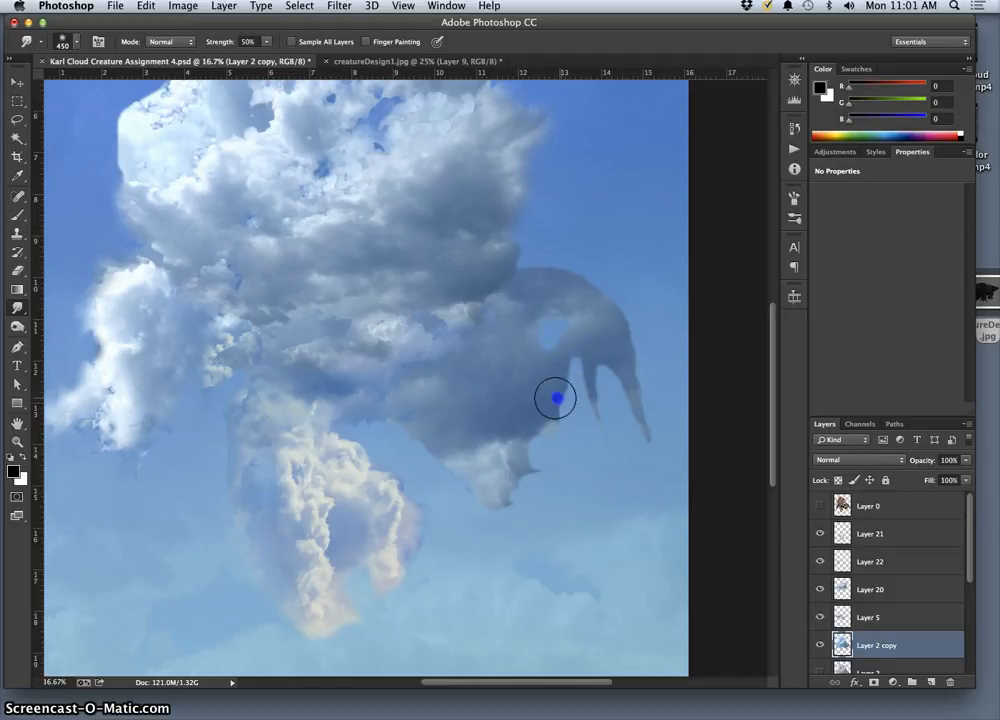
pyautogui.moveTo(392, 440)
pyautogui.mouseDown()
pyautogui.moveTo(397, 420)
pyautogui.moveTo(398, 474)
pyautogui.mouseUp()
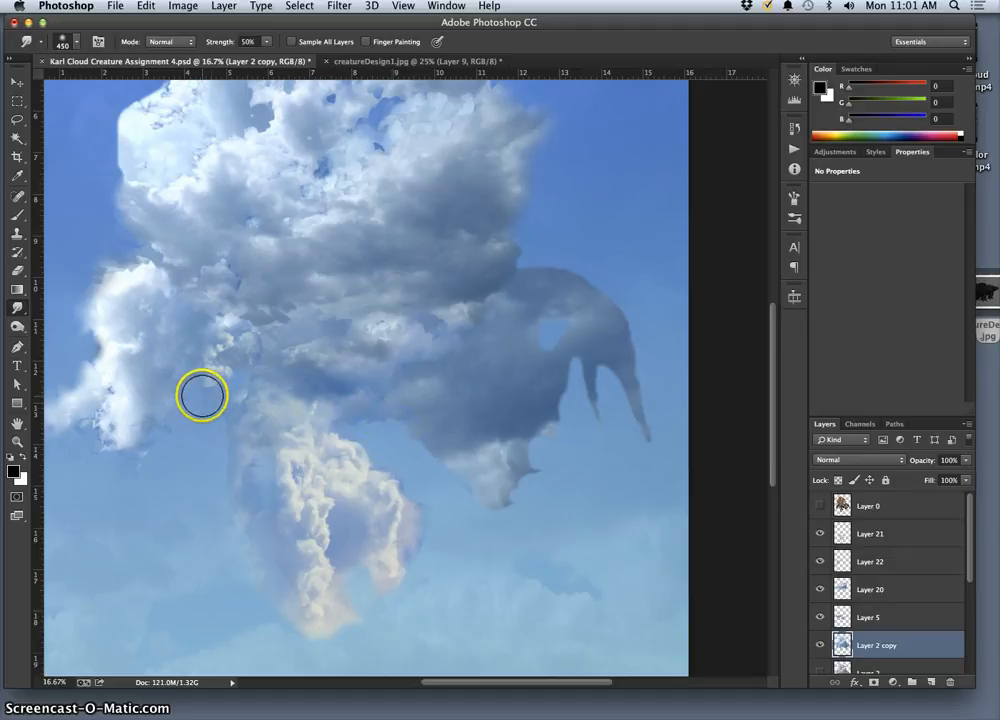
pyautogui.moveTo(229, 419)
pyautogui.mouseDown()
pyautogui.moveTo(327, 580)
pyautogui.moveTo(355, 603)
pyautogui.moveTo(360, 563)
pyautogui.mouseUp()
pyautogui.moveTo(280, 468); pyautogui.dragTo(284, 470)
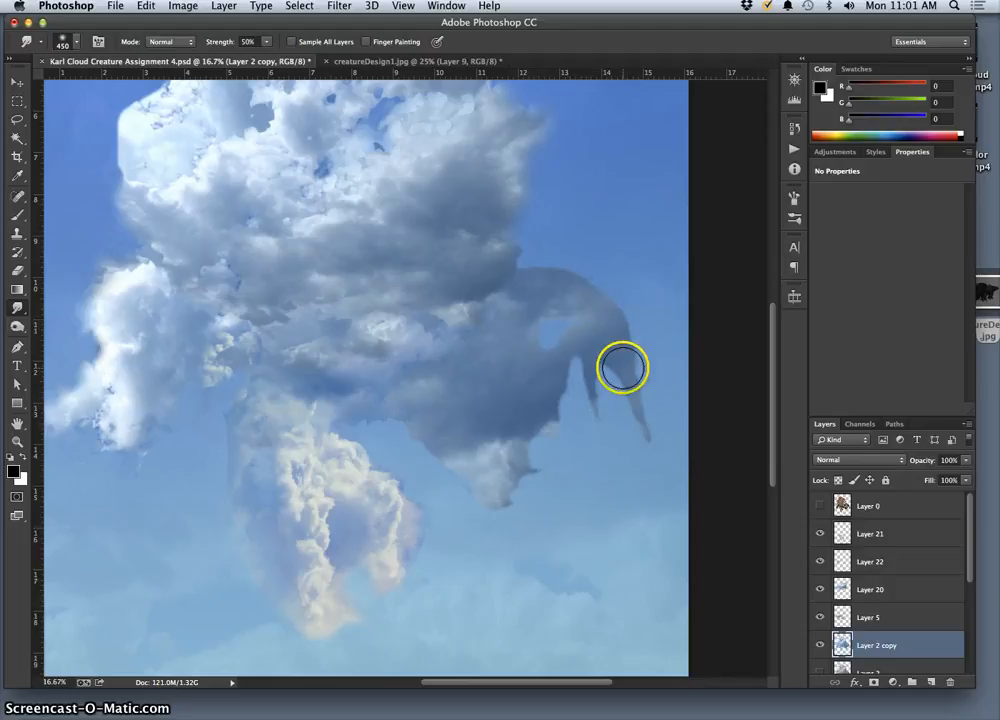
pyautogui.moveTo(628, 372); pyautogui.dragTo(648, 371)
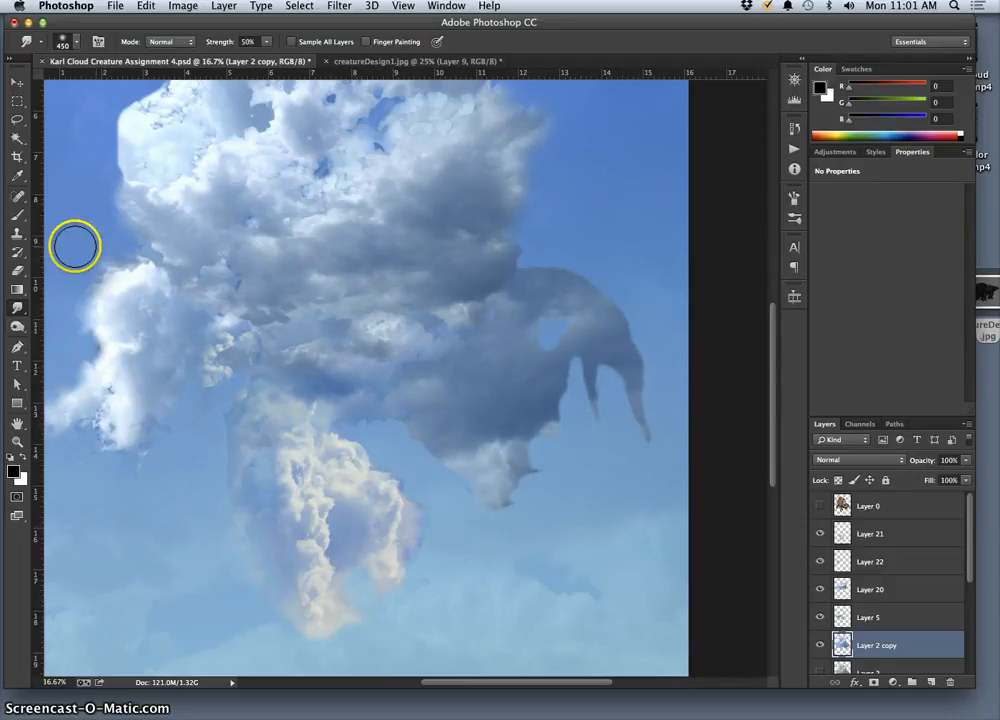
# Lighten the dark arm and the head on Layer 2 copy with the 1384 px Dodge tool at 10% midtone exposure.
pyautogui.moveTo(17, 327); pyautogui.dragTo(47, 325)
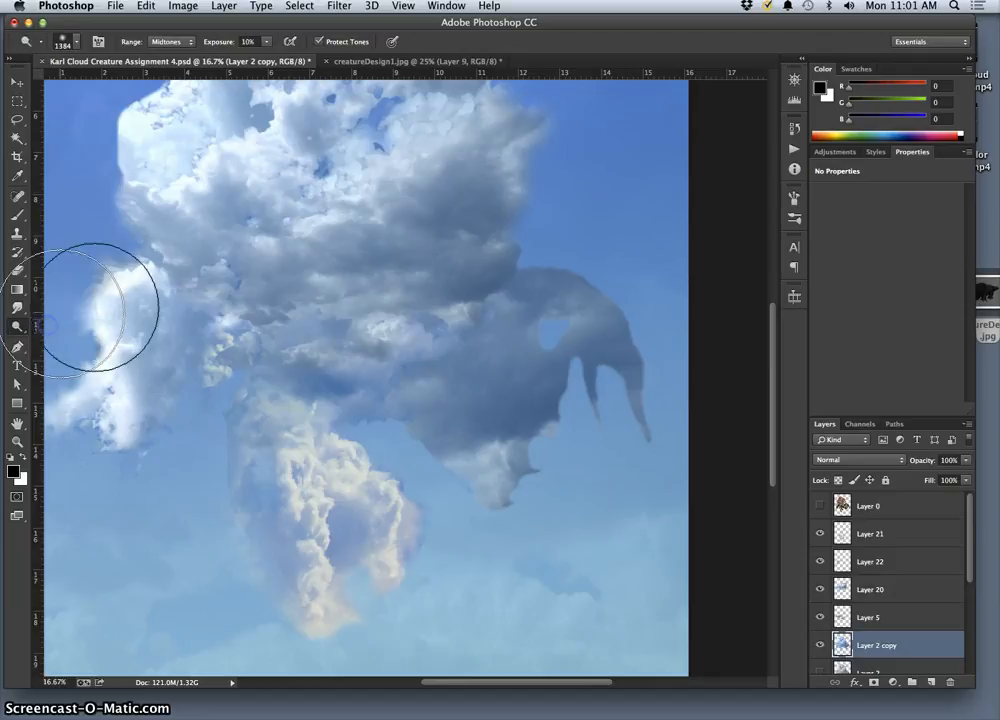
pyautogui.click(602, 310)
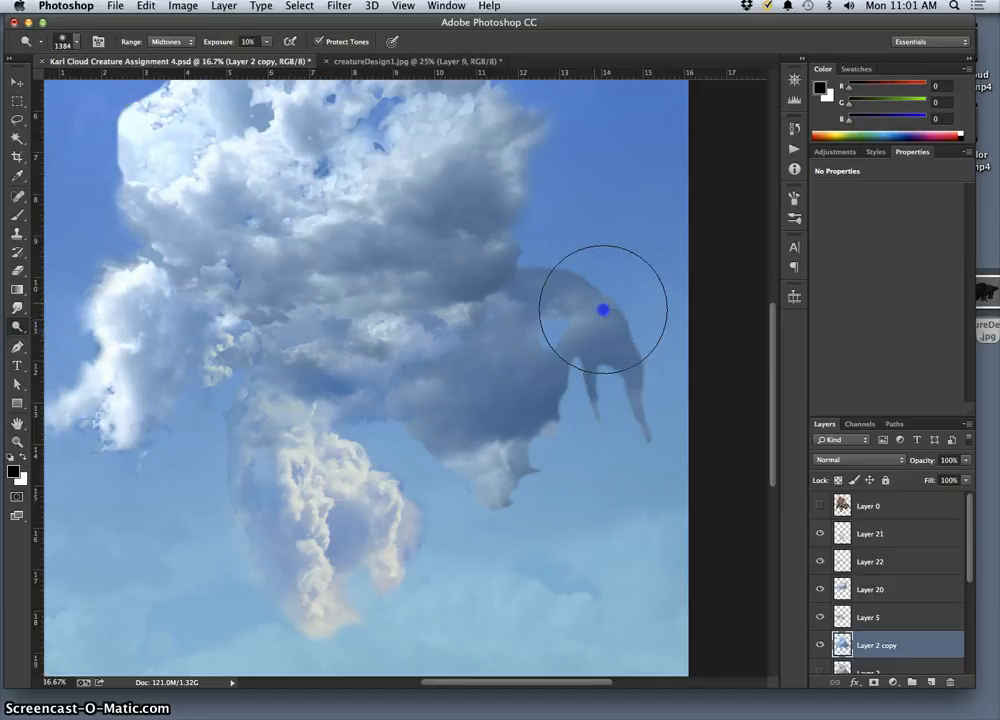
pyautogui.moveTo(602, 310)
pyautogui.mouseDown()
pyautogui.moveTo(634, 350)
pyautogui.moveTo(643, 395)
pyautogui.moveTo(542, 288)
pyautogui.moveTo(500, 281)
pyautogui.moveTo(488, 293)
pyautogui.moveTo(511, 276)
pyautogui.moveTo(473, 357)
pyautogui.moveTo(489, 531)
pyautogui.moveTo(527, 435)
pyautogui.moveTo(499, 304)
pyautogui.mouseUp()
pyautogui.moveTo(518, 391)
pyautogui.mouseDown()
pyautogui.moveTo(488, 396)
pyautogui.moveTo(475, 357)
pyautogui.moveTo(436, 343)
pyautogui.mouseUp()
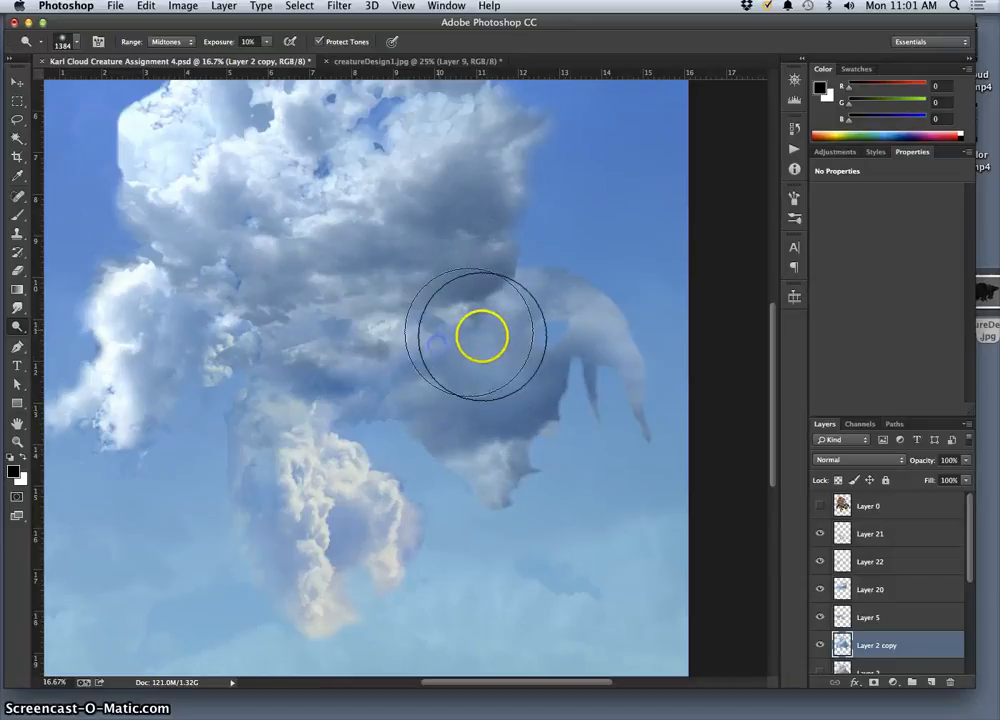
pyautogui.moveTo(505, 356)
pyautogui.mouseDown()
pyautogui.moveTo(551, 424)
pyautogui.moveTo(549, 451)
pyautogui.moveTo(551, 404)
pyautogui.moveTo(551, 417)
pyautogui.moveTo(543, 406)
pyautogui.moveTo(535, 417)
pyautogui.moveTo(522, 403)
pyautogui.moveTo(499, 428)
pyautogui.moveTo(489, 416)
pyautogui.moveTo(491, 435)
pyautogui.moveTo(491, 415)
pyautogui.moveTo(524, 432)
pyautogui.moveTo(504, 444)
pyautogui.moveTo(455, 357)
pyautogui.moveTo(489, 417)
pyautogui.mouseUp()
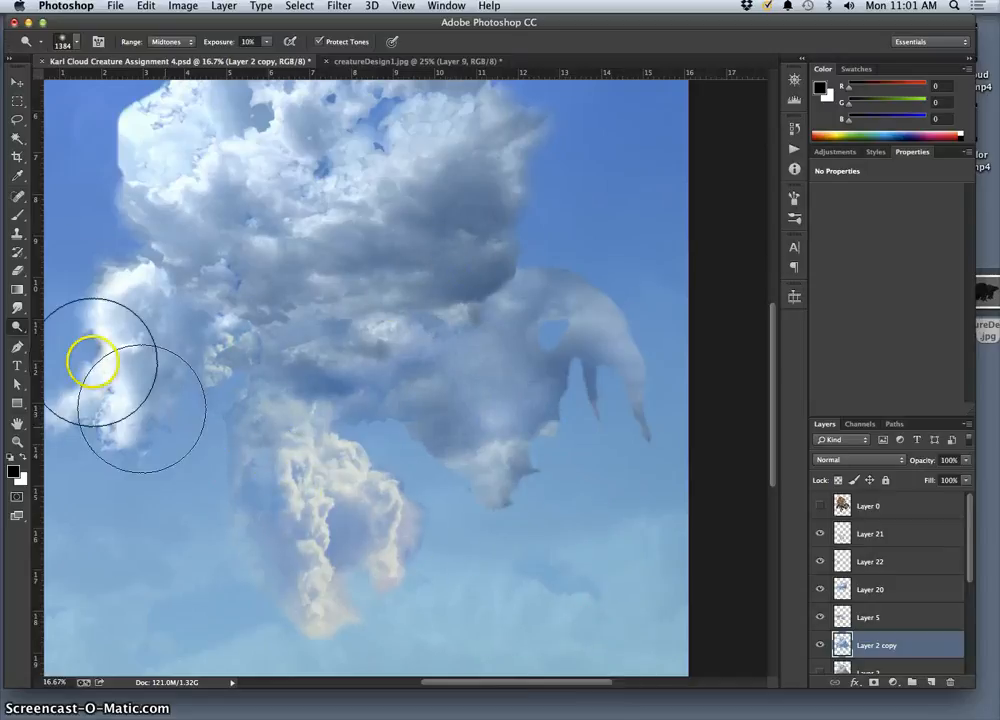
pyautogui.moveTo(447, 428)
pyautogui.mouseDown()
pyautogui.moveTo(415, 433)
pyautogui.moveTo(448, 447)
pyautogui.moveTo(415, 419)
pyautogui.moveTo(450, 444)
pyautogui.moveTo(429, 393)
pyautogui.mouseUp()
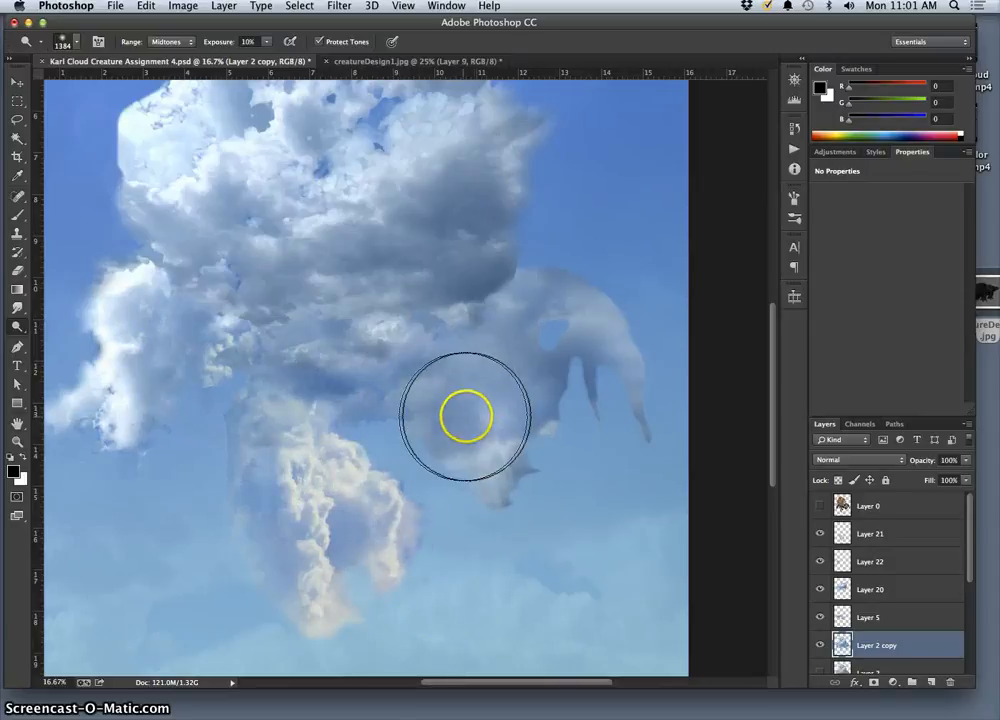
pyautogui.moveTo(548, 364); pyautogui.dragTo(531, 384)
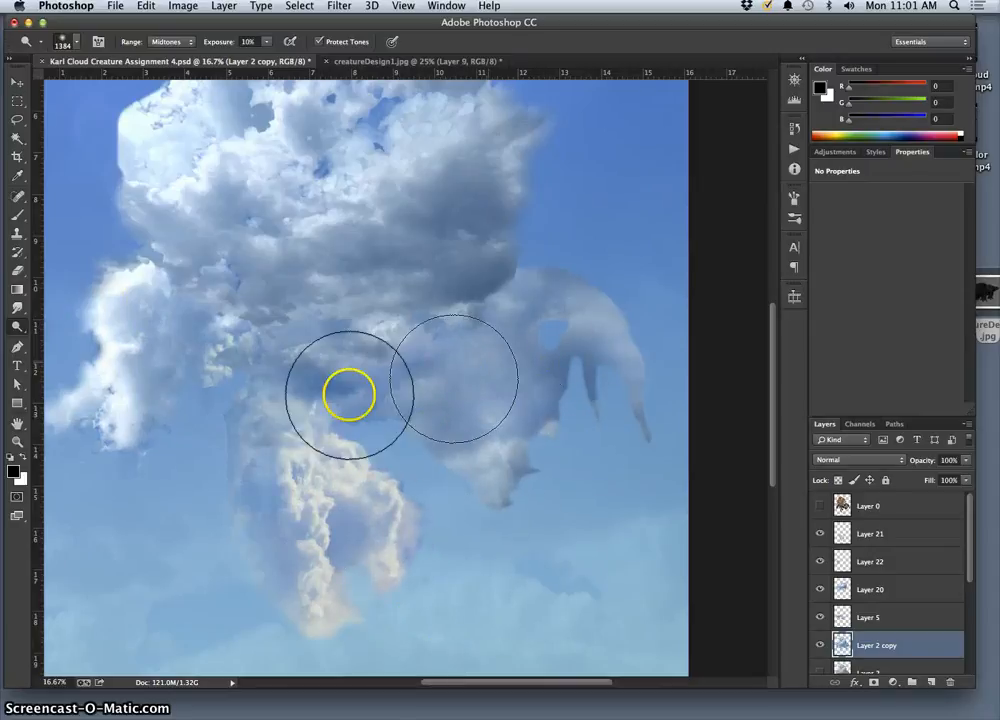
# Fade the claws and inner edge of the lightened arm on Layer 2 copy with the 361 px eraser at 17% opacity.
pyautogui.click(17, 270)
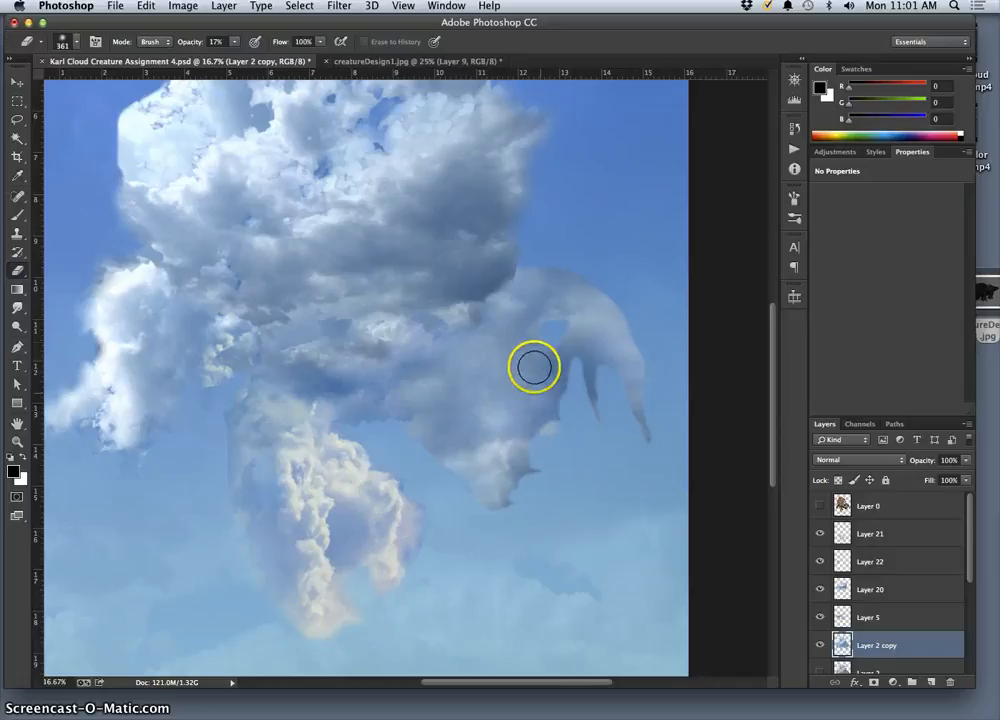
pyautogui.moveTo(533, 368); pyautogui.dragTo(563, 347)
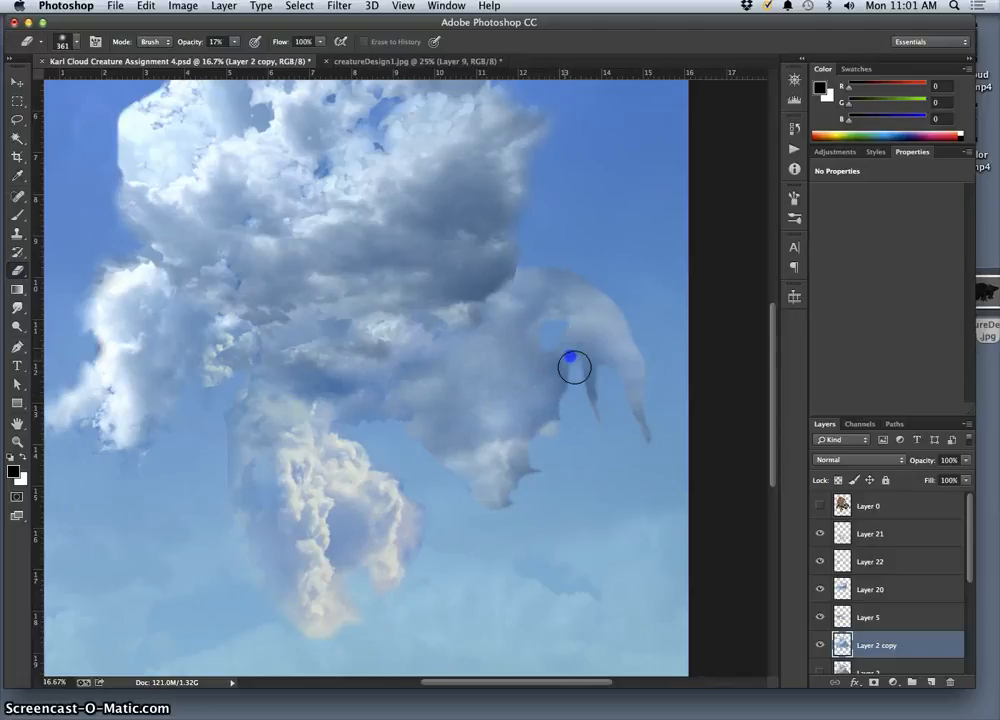
pyautogui.moveTo(573, 370)
pyautogui.mouseDown()
pyautogui.moveTo(573, 373)
pyautogui.moveTo(554, 330)
pyautogui.moveTo(561, 344)
pyautogui.moveTo(576, 334)
pyautogui.moveTo(591, 379)
pyautogui.mouseUp()
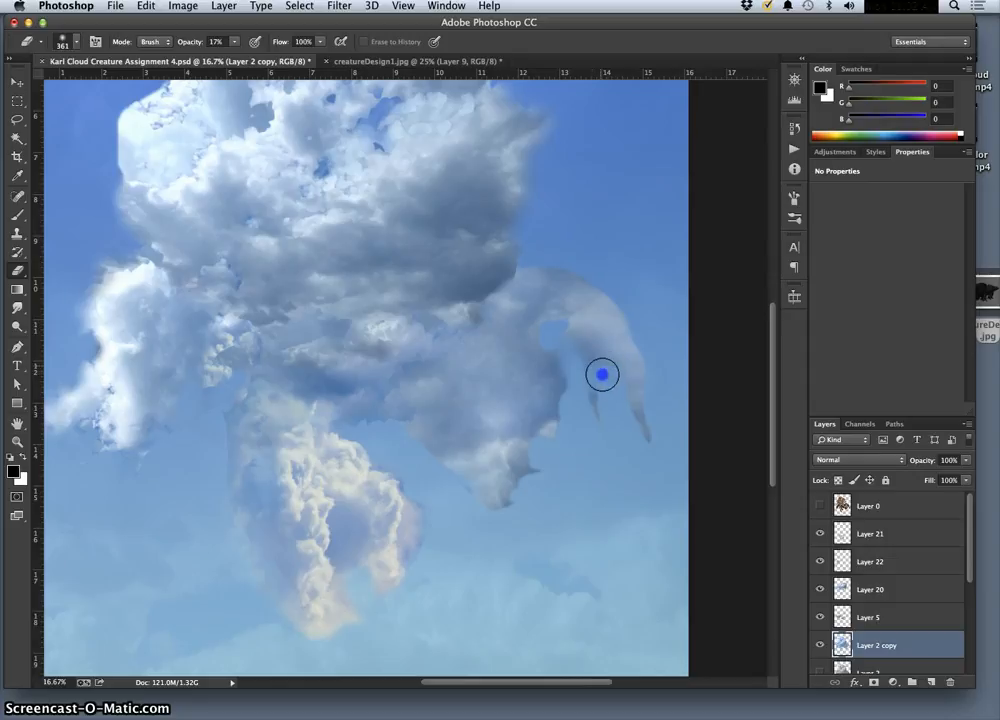
pyautogui.moveTo(598, 379); pyautogui.dragTo(588, 424)
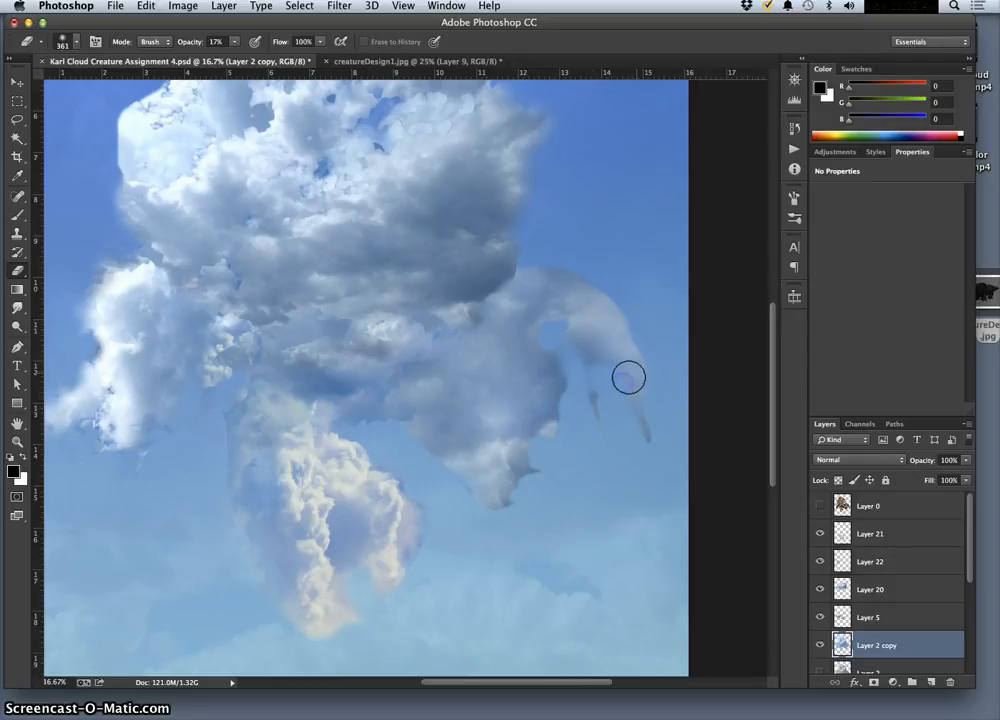
pyautogui.moveTo(632, 386); pyautogui.dragTo(656, 385)
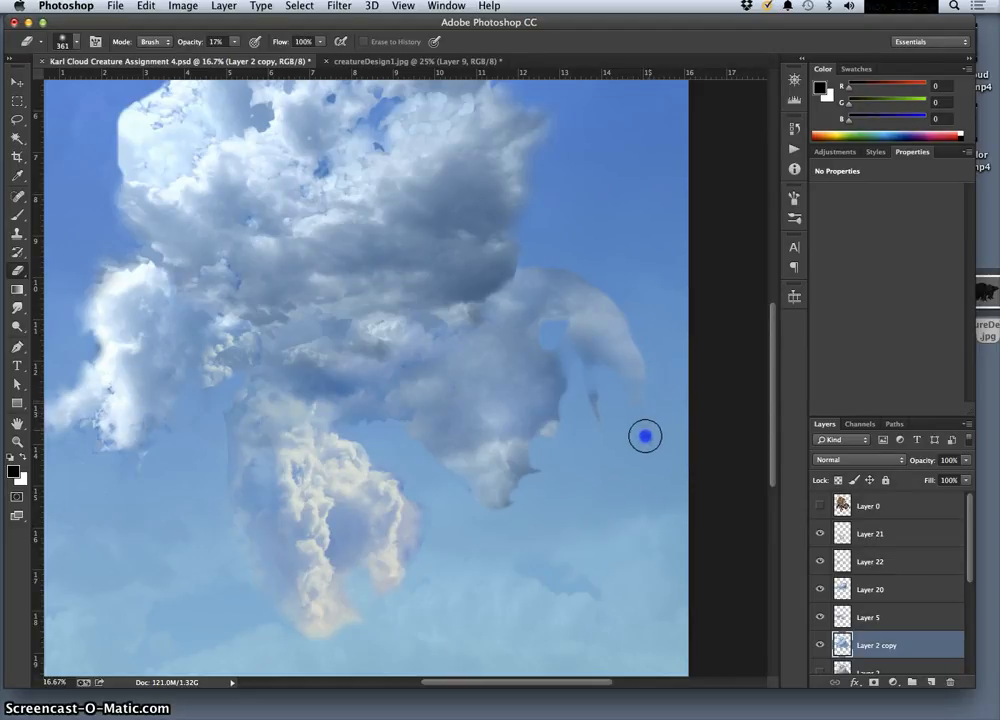
pyautogui.moveTo(649, 438); pyautogui.dragTo(650, 436)
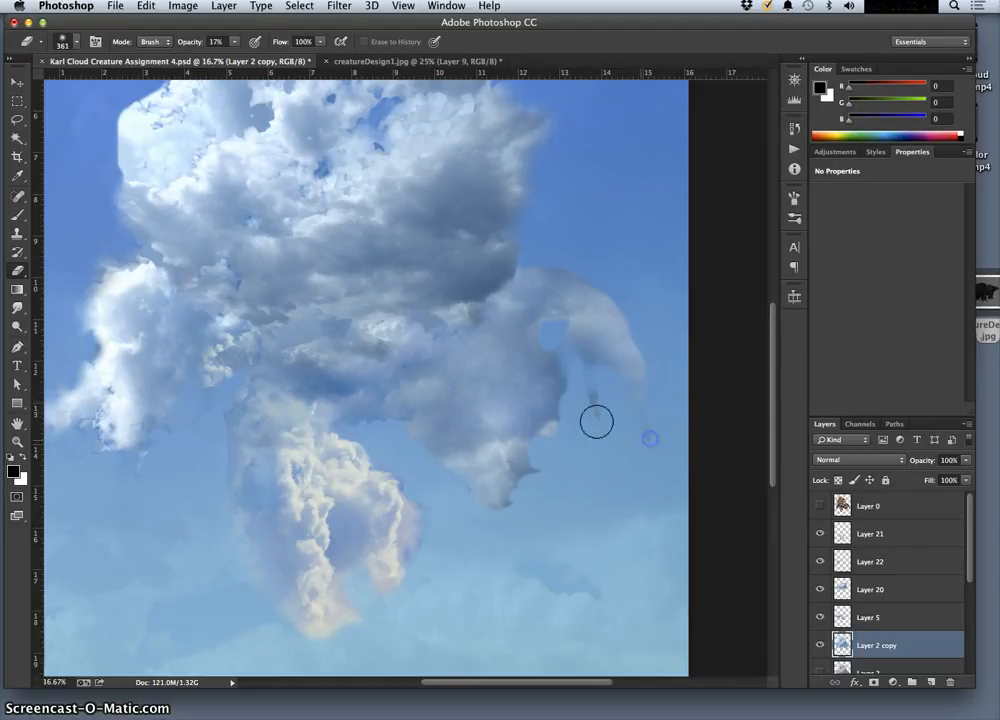
# Reduce the Dodge brush to 200 px and lighten the faded claw tips, the arm's inner edge and the dark spots beside the head.
pyautogui.click(17, 309)
pyautogui.click(17, 326)
pyautogui.moveTo(612, 436); pyautogui.dragTo(616, 420)
pyautogui.click(72, 42)
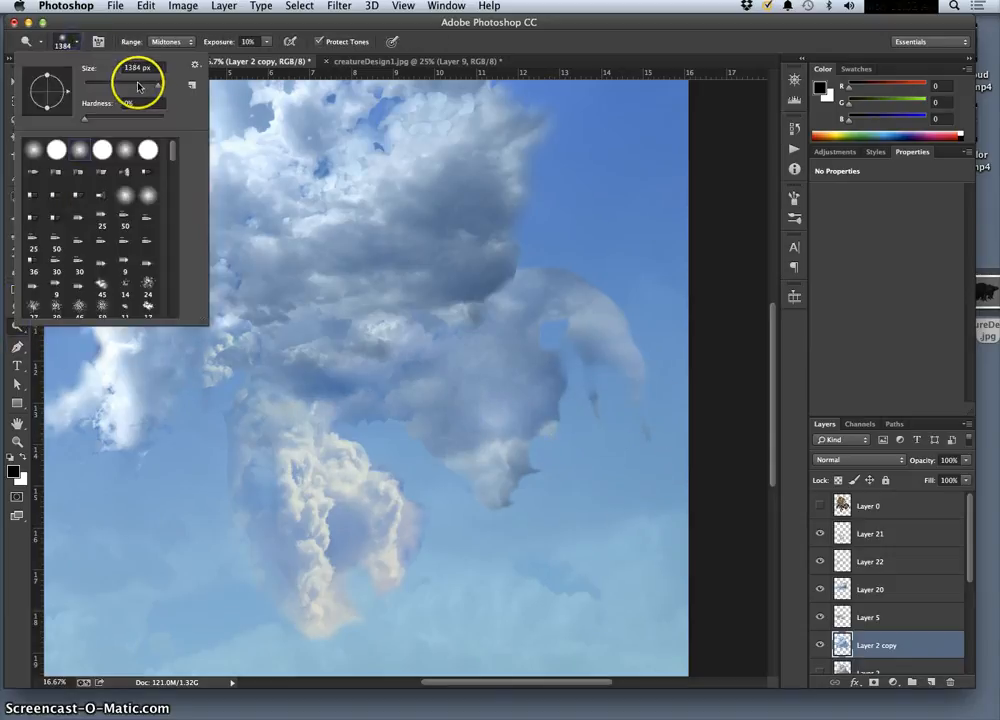
pyautogui.moveTo(139, 86); pyautogui.dragTo(145, 86)
pyautogui.moveTo(600, 400)
pyautogui.mouseDown()
pyautogui.moveTo(591, 397)
pyautogui.moveTo(643, 401)
pyautogui.mouseUp()
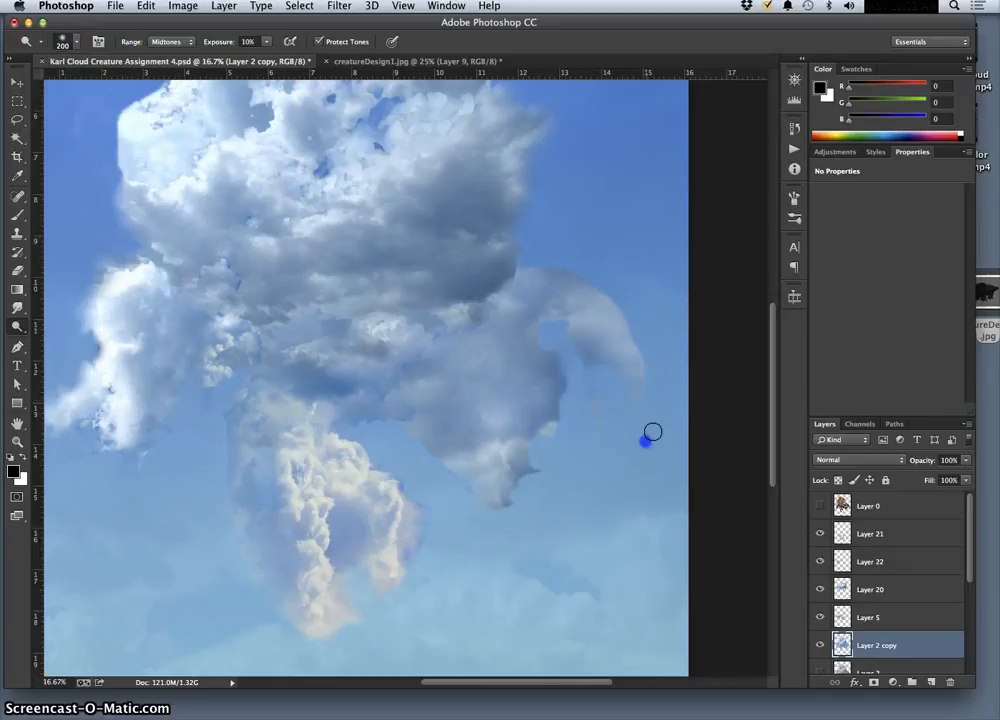
pyautogui.moveTo(594, 353)
pyautogui.mouseDown()
pyautogui.moveTo(667, 399)
pyautogui.moveTo(663, 418)
pyautogui.moveTo(590, 351)
pyautogui.moveTo(578, 352)
pyautogui.moveTo(578, 402)
pyautogui.mouseUp()
pyautogui.moveTo(554, 361); pyautogui.dragTo(554, 362)
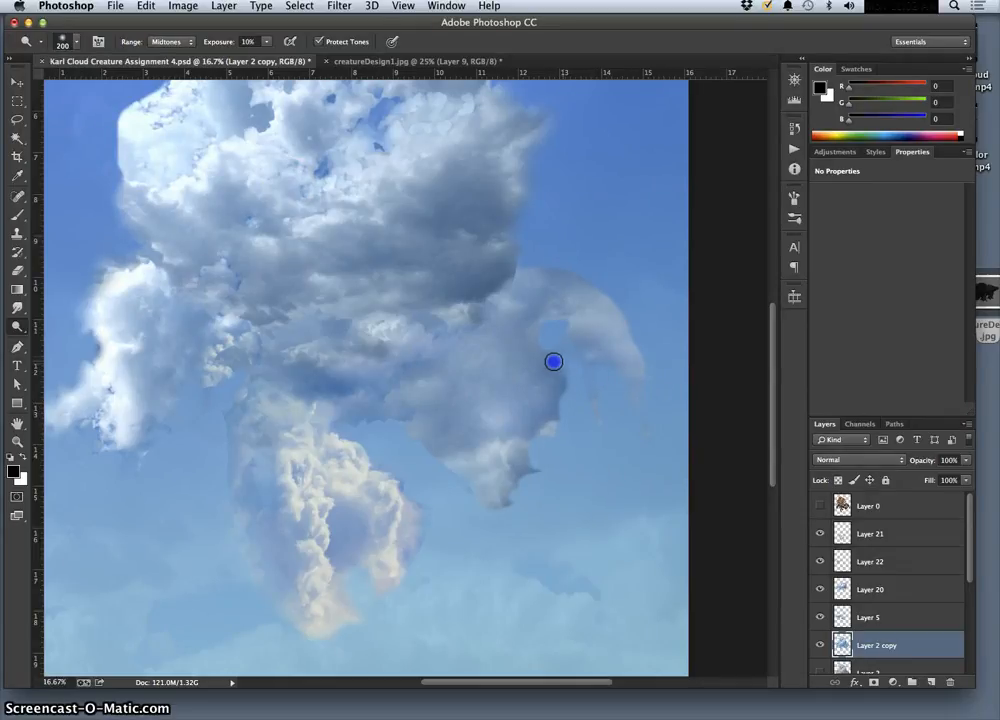
pyautogui.moveTo(476, 344)
pyautogui.mouseDown()
pyautogui.moveTo(479, 353)
pyautogui.moveTo(475, 320)
pyautogui.mouseUp()
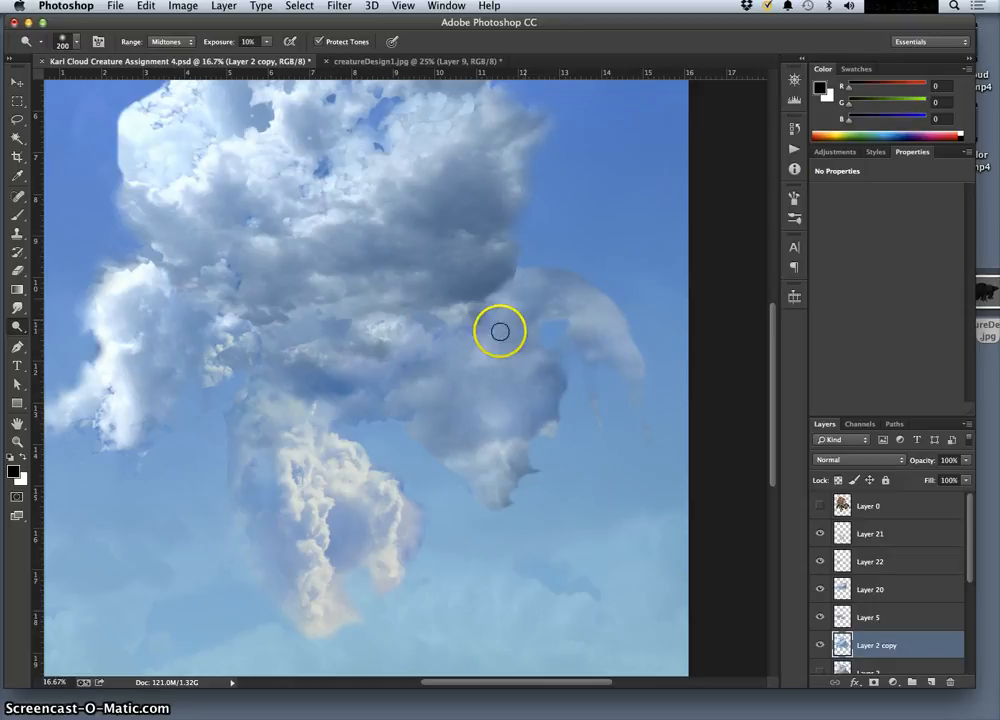
# Lighten the body and shoulder with the 200 px Dodge tool, and fade the arm's inner and outer edges with the 361 px eraser at 17% opacity.
pyautogui.moveTo(486, 267); pyautogui.dragTo(473, 294)
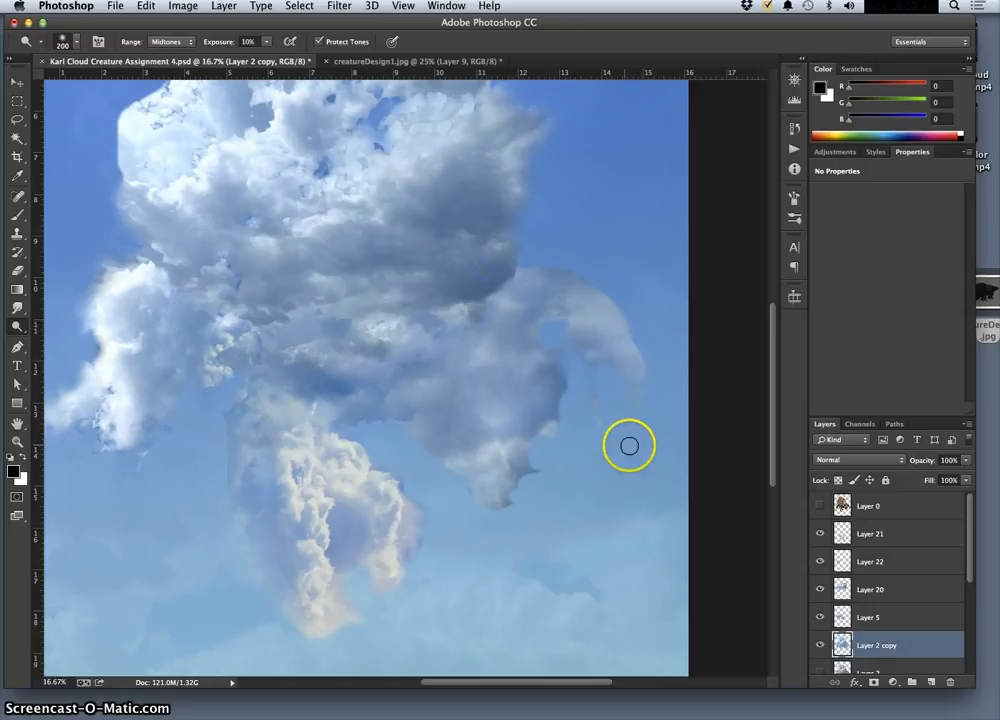
pyautogui.moveTo(558, 279); pyautogui.dragTo(545, 294)
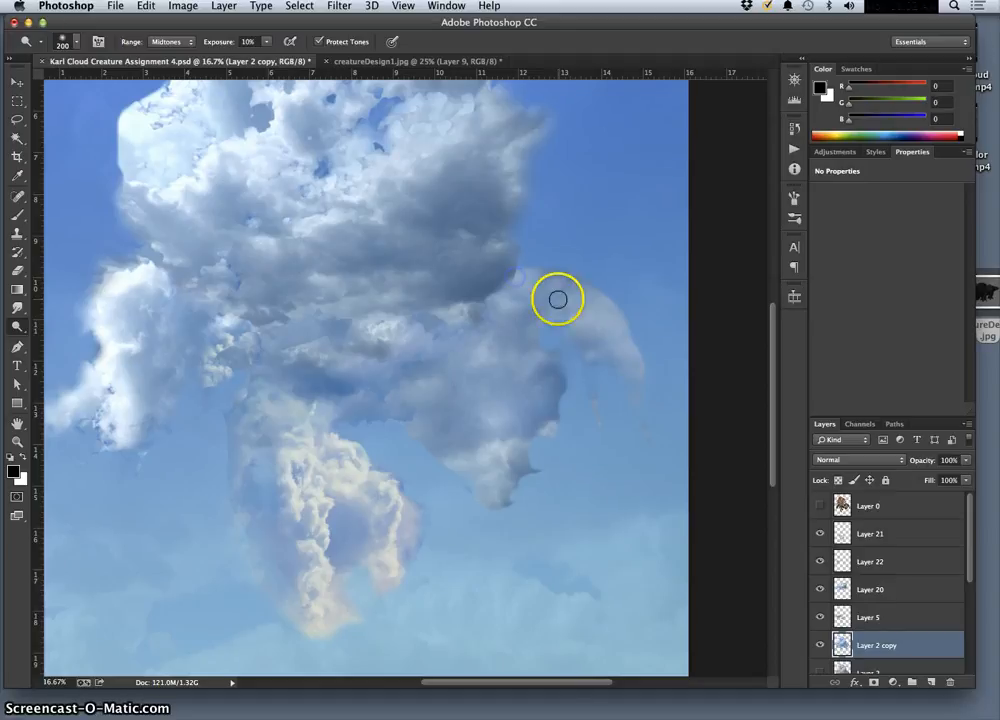
pyautogui.click(15, 270)
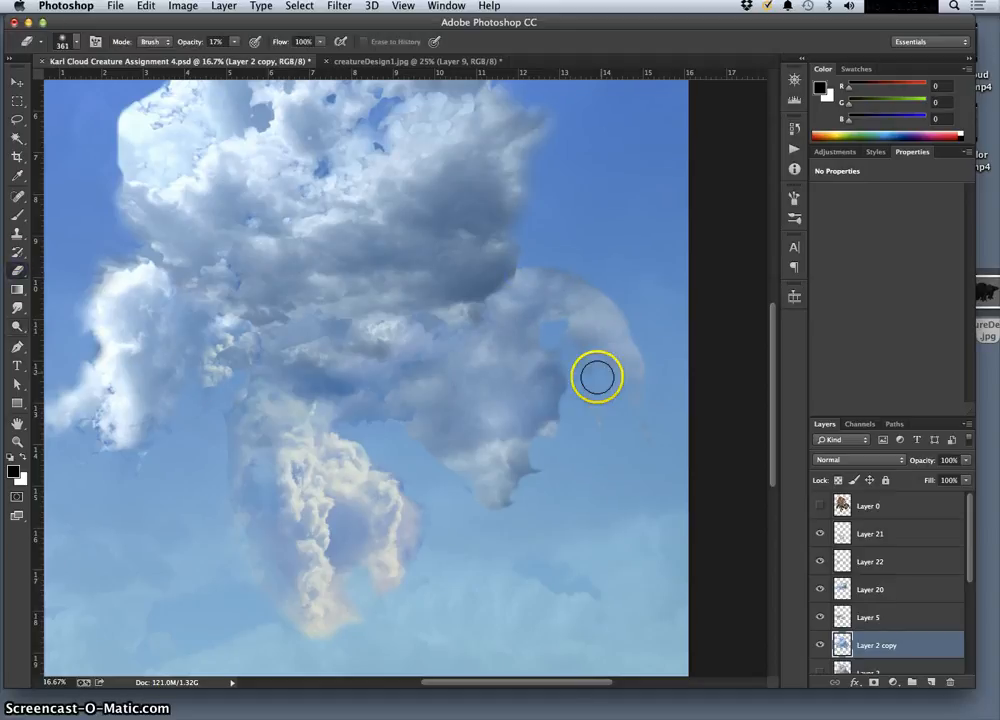
pyautogui.moveTo(586, 382)
pyautogui.mouseDown()
pyautogui.moveTo(638, 393)
pyautogui.moveTo(573, 315)
pyautogui.moveTo(543, 320)
pyautogui.mouseUp()
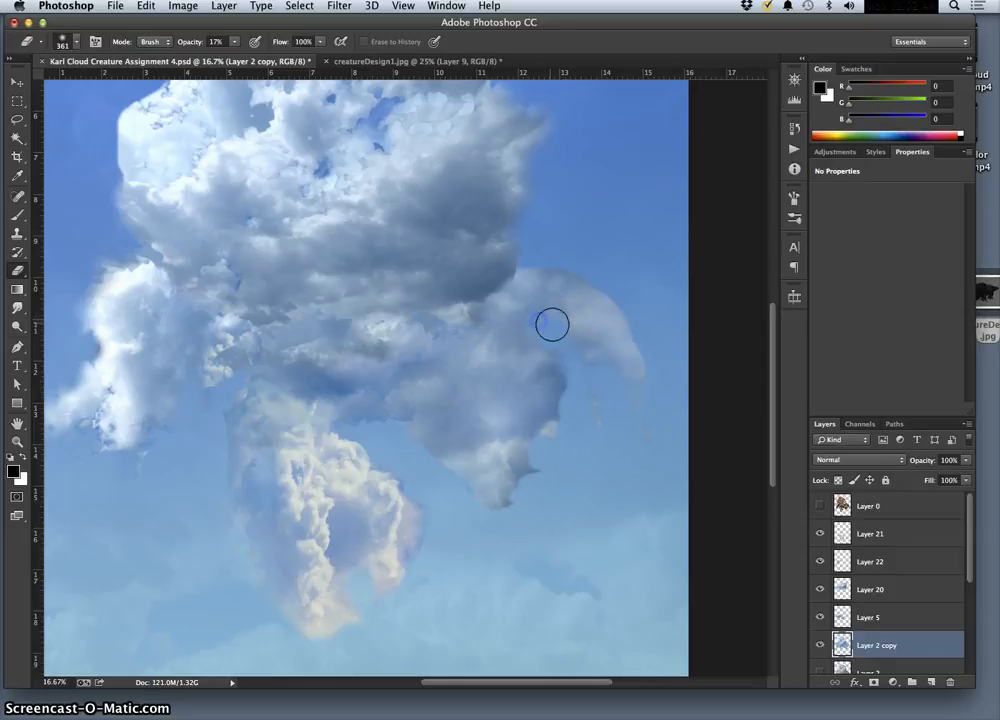
pyautogui.moveTo(570, 320); pyautogui.dragTo(577, 323)
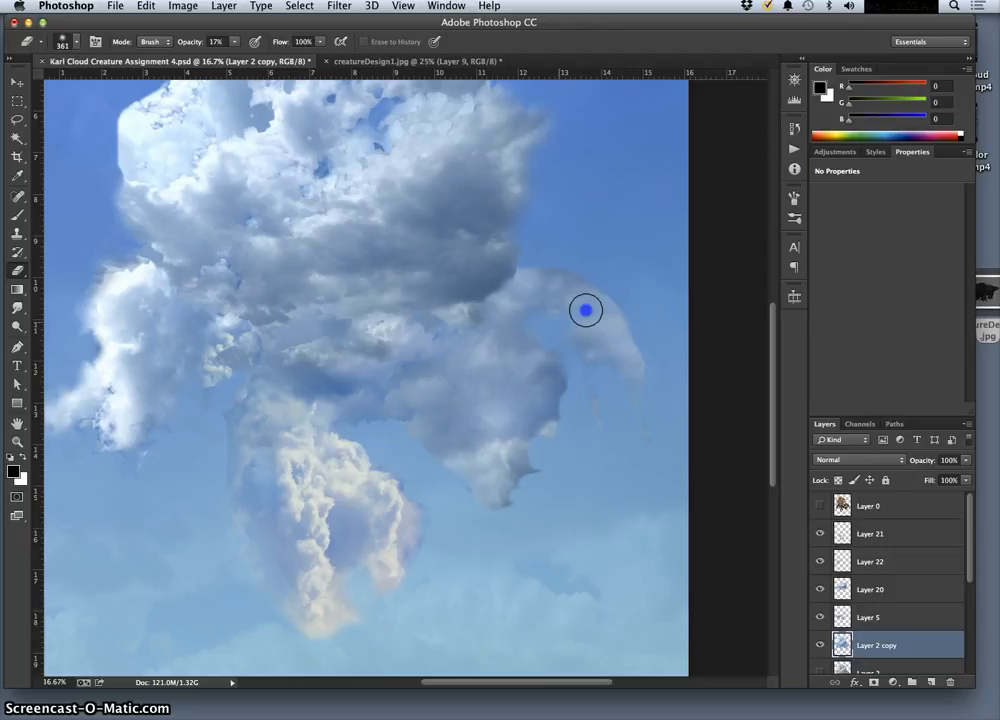
pyautogui.moveTo(586, 311)
pyautogui.mouseDown()
pyautogui.moveTo(638, 383)
pyautogui.moveTo(623, 301)
pyautogui.moveTo(608, 285)
pyautogui.moveTo(618, 289)
pyautogui.mouseUp()
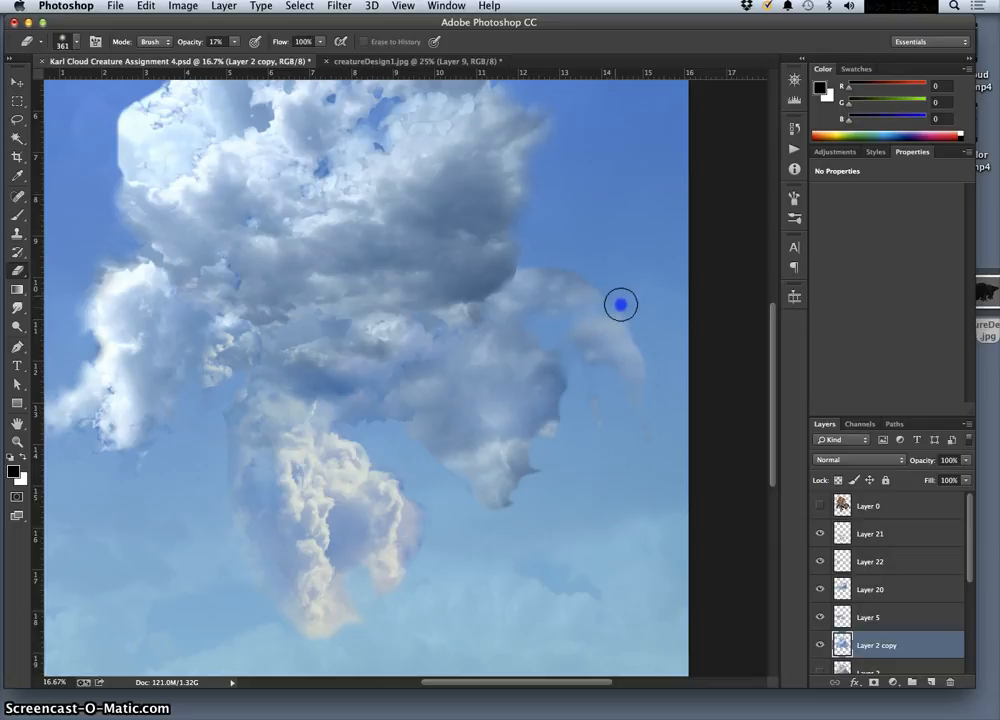
pyautogui.moveTo(623, 309); pyautogui.dragTo(647, 319)
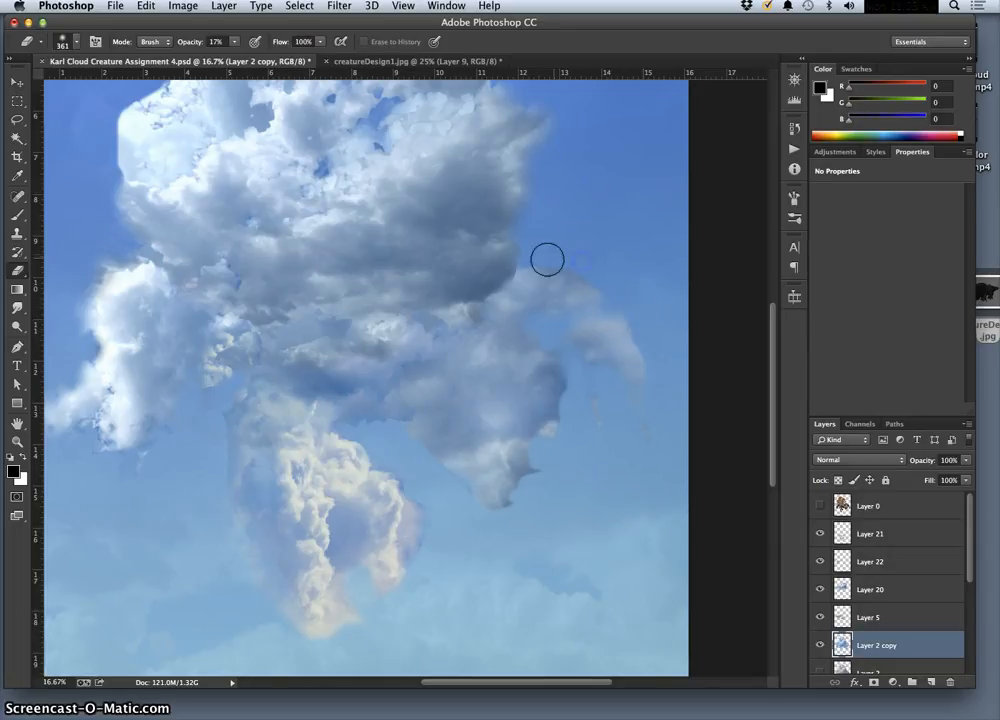
pyautogui.moveTo(547, 259)
pyautogui.mouseDown()
pyautogui.moveTo(543, 334)
pyautogui.moveTo(609, 475)
pyautogui.moveTo(569, 532)
pyautogui.moveTo(195, 428)
pyautogui.moveTo(404, 431)
pyautogui.moveTo(598, 418)
pyautogui.moveTo(498, 473)
pyautogui.mouseUp()
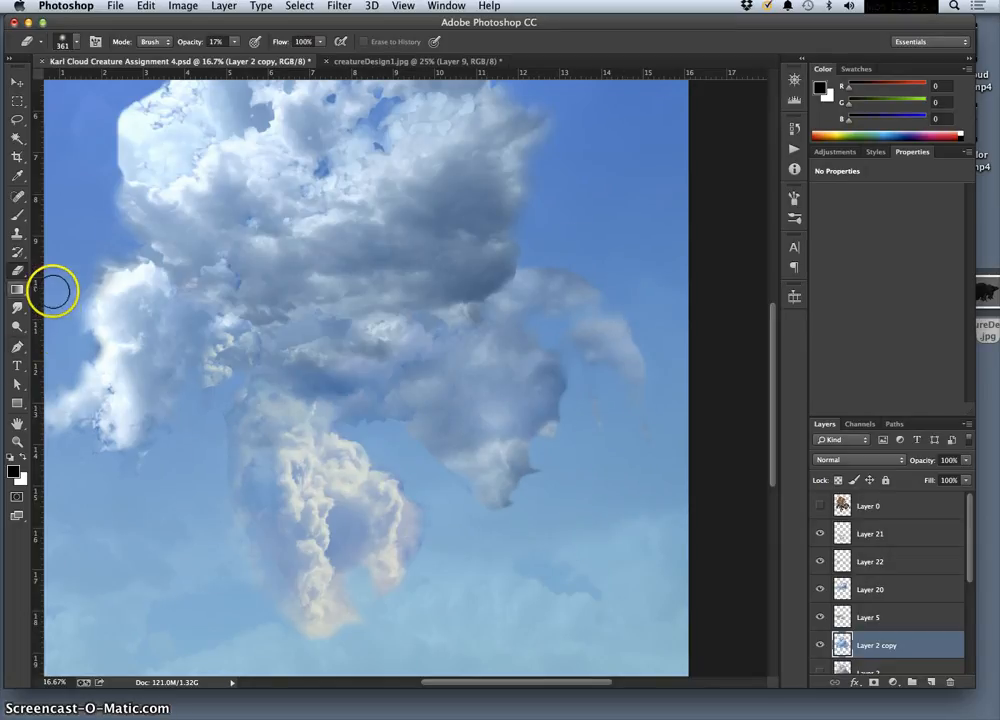
# Smudge the faded arm, its claw tips and the lower body's edge with the 450 px Smudge tool at 50% strength.
pyautogui.click(16, 308)
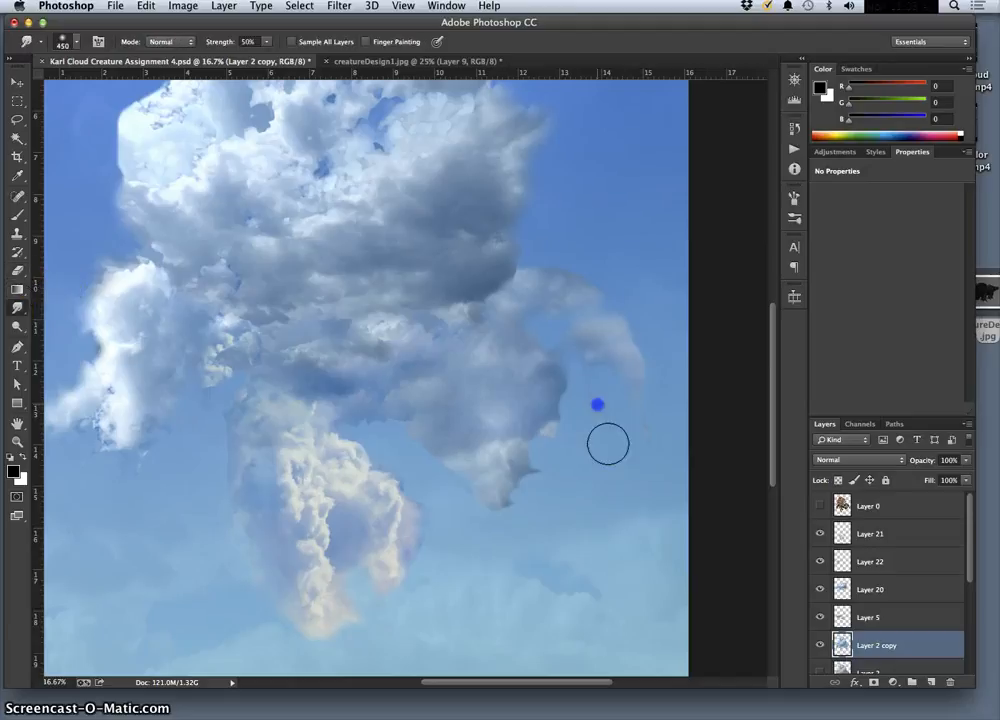
pyautogui.moveTo(615, 422)
pyautogui.mouseDown()
pyautogui.moveTo(687, 405)
pyautogui.moveTo(637, 376)
pyautogui.moveTo(644, 359)
pyautogui.moveTo(569, 340)
pyautogui.moveTo(569, 352)
pyautogui.moveTo(547, 348)
pyautogui.moveTo(541, 333)
pyautogui.moveTo(600, 281)
pyautogui.moveTo(593, 290)
pyautogui.moveTo(534, 268)
pyautogui.moveTo(581, 278)
pyautogui.moveTo(426, 419)
pyautogui.moveTo(364, 525)
pyautogui.moveTo(438, 566)
pyautogui.moveTo(458, 560)
pyautogui.moveTo(449, 442)
pyautogui.moveTo(498, 316)
pyautogui.moveTo(465, 312)
pyautogui.moveTo(322, 399)
pyautogui.moveTo(270, 397)
pyautogui.moveTo(231, 414)
pyautogui.moveTo(290, 293)
pyautogui.moveTo(414, 430)
pyautogui.moveTo(547, 474)
pyautogui.moveTo(393, 435)
pyautogui.mouseUp()
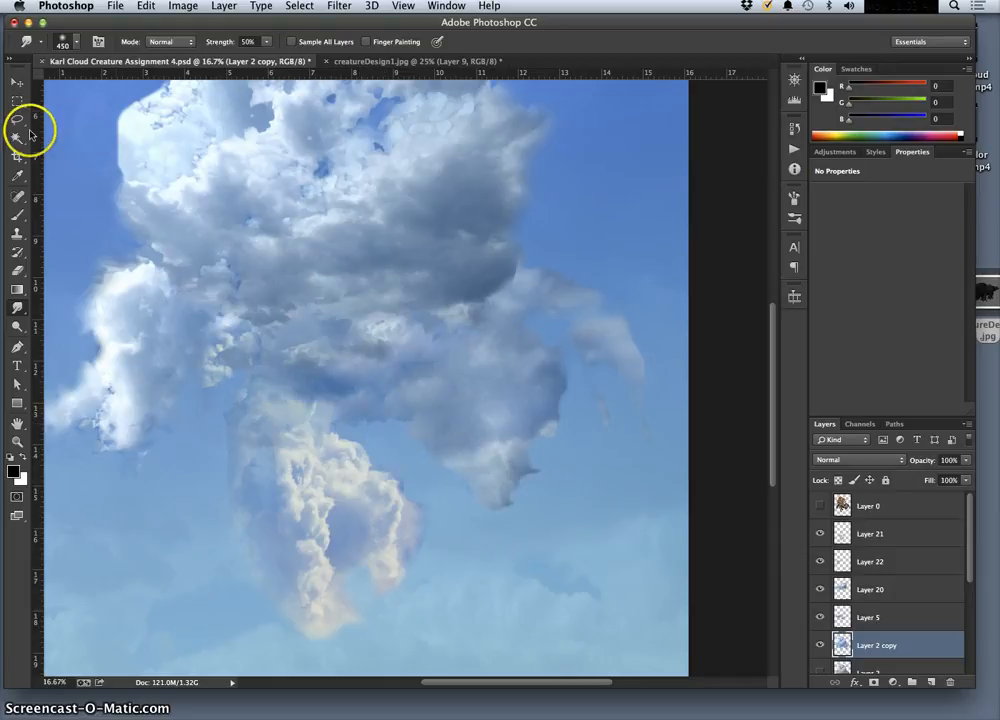
# Soften the hard cloud edges along the creature's top and left side on Layer 2 copy with the 361 px eraser at 17% opacity.
pyautogui.click(17, 82)
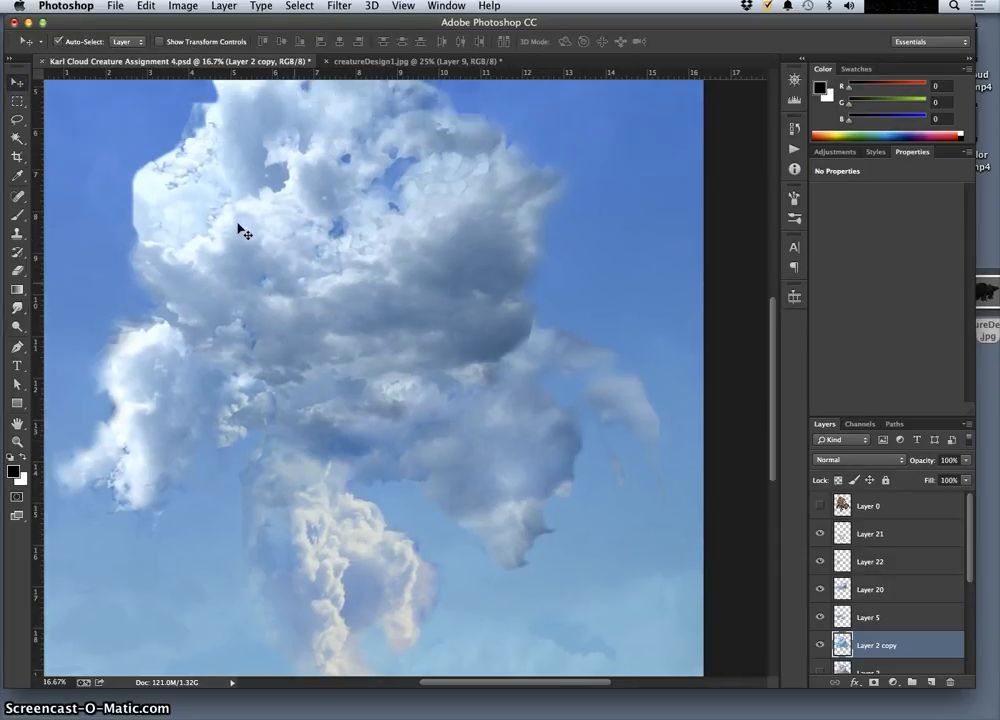
pyautogui.moveTo(239, 228); pyautogui.dragTo(327, 425)
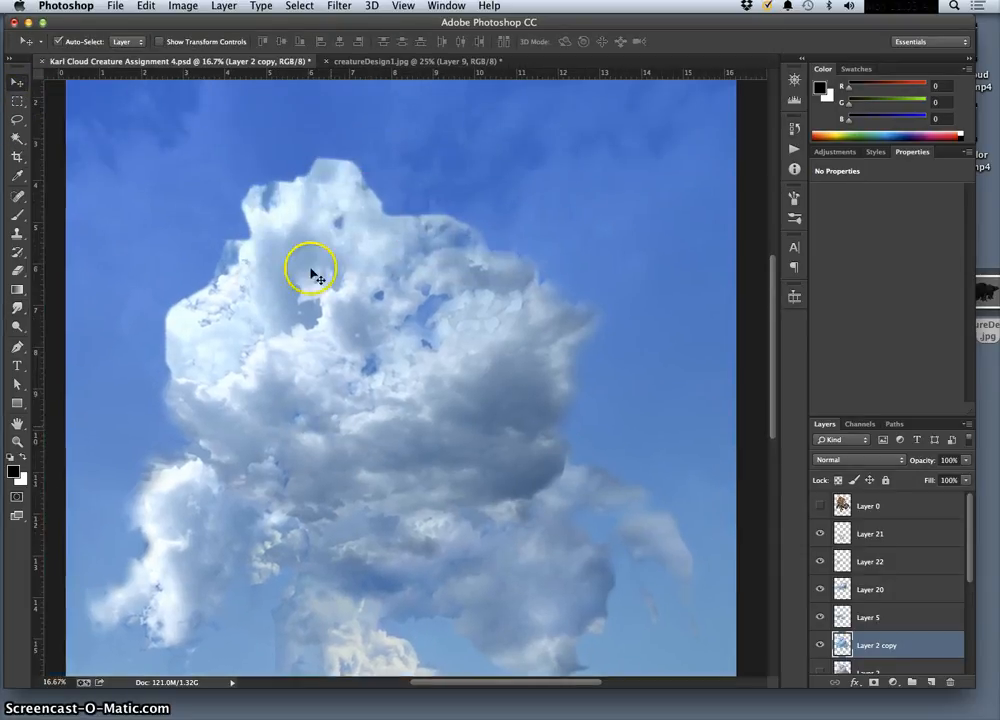
pyautogui.click(20, 270)
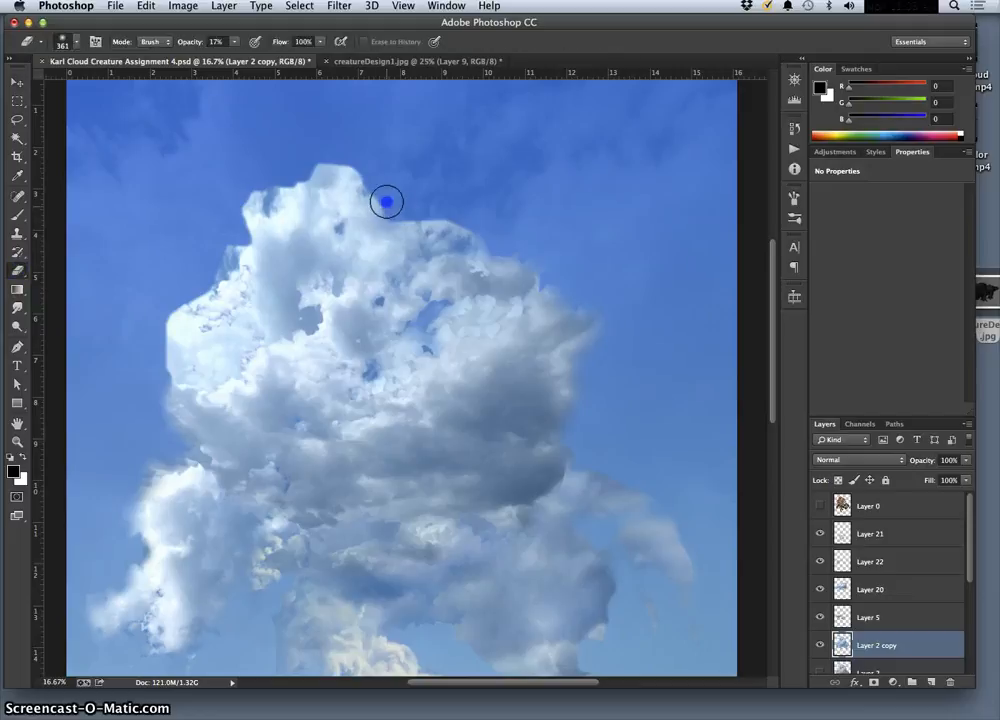
pyautogui.moveTo(390, 200)
pyautogui.mouseDown()
pyautogui.moveTo(382, 215)
pyautogui.moveTo(396, 222)
pyautogui.mouseUp()
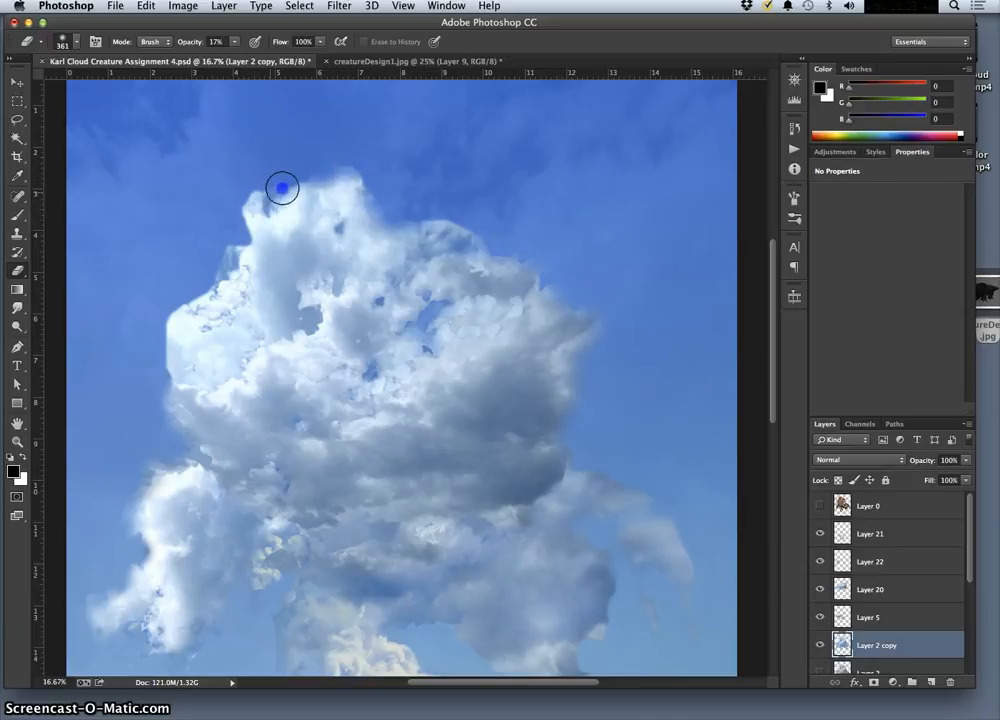
pyautogui.moveTo(310, 183)
pyautogui.mouseDown()
pyautogui.moveTo(261, 174)
pyautogui.moveTo(253, 202)
pyautogui.mouseUp()
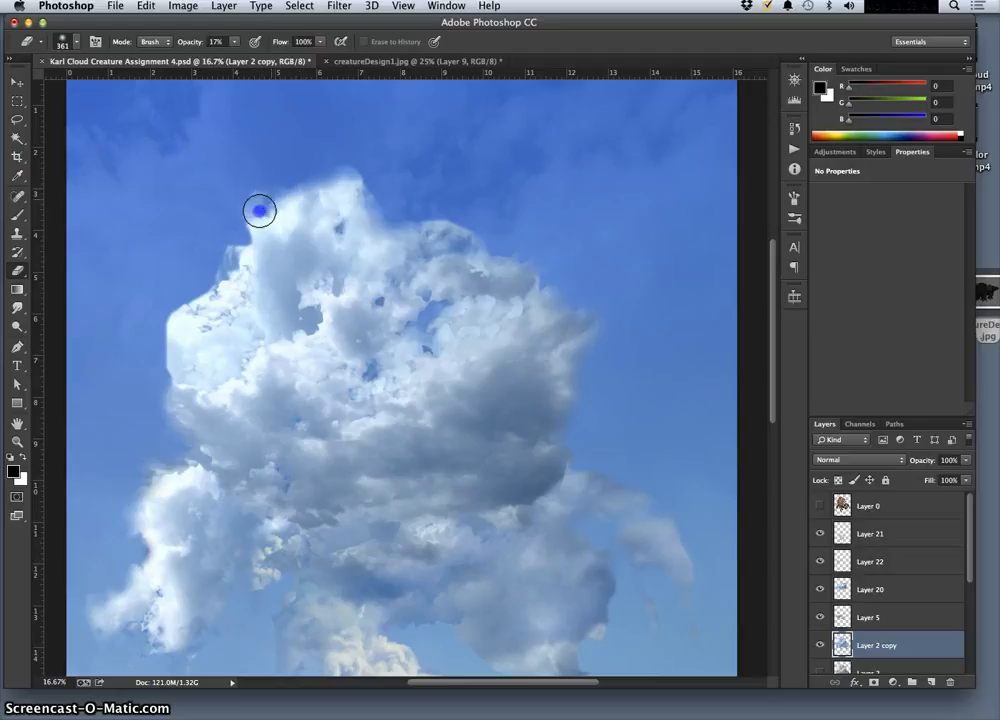
pyautogui.moveTo(219, 273); pyautogui.dragTo(229, 249)
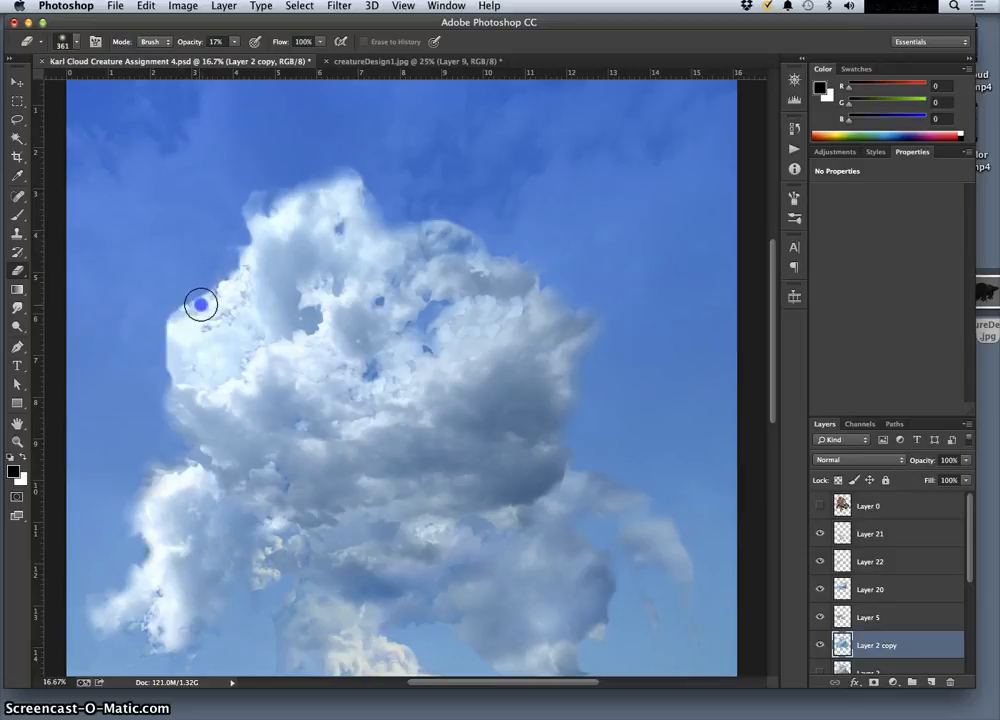
pyautogui.moveTo(176, 313); pyautogui.dragTo(166, 336)
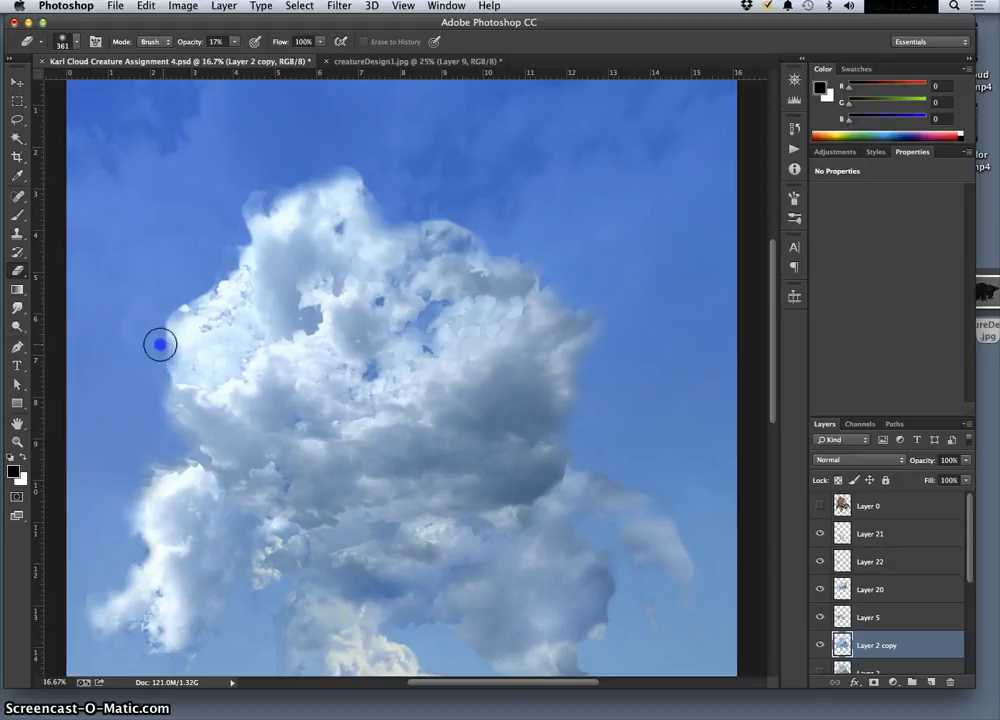
pyautogui.moveTo(158, 374); pyautogui.dragTo(171, 397)
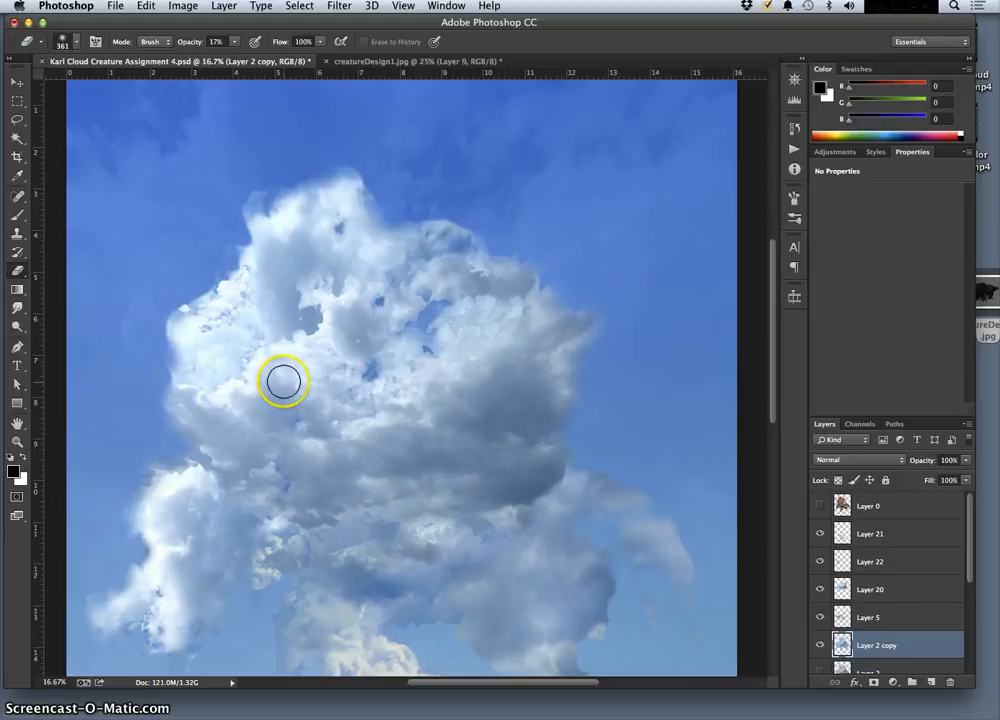
# Fade the creature's upper-right edge, right flank and the shoulder and lower body area with the 361 px eraser at 17% opacity.
pyautogui.moveTo(512, 242)
pyautogui.mouseDown()
pyautogui.moveTo(501, 223)
pyautogui.moveTo(420, 237)
pyautogui.mouseUp()
pyautogui.moveTo(595, 307)
pyautogui.mouseDown()
pyautogui.moveTo(582, 291)
pyautogui.moveTo(560, 301)
pyautogui.mouseUp()
pyautogui.moveTo(578, 443)
pyautogui.mouseDown()
pyautogui.moveTo(596, 433)
pyautogui.moveTo(598, 442)
pyautogui.mouseUp()
pyautogui.moveTo(590, 460)
pyautogui.mouseDown()
pyautogui.moveTo(558, 469)
pyautogui.moveTo(571, 504)
pyautogui.moveTo(494, 546)
pyautogui.mouseUp()
pyautogui.moveTo(480, 508)
pyautogui.mouseDown()
pyautogui.moveTo(484, 415)
pyautogui.moveTo(473, 368)
pyautogui.moveTo(438, 385)
pyautogui.mouseUp()
pyautogui.moveTo(278, 451)
pyautogui.mouseDown()
pyautogui.moveTo(374, 469)
pyautogui.moveTo(480, 457)
pyautogui.moveTo(504, 430)
pyautogui.mouseUp()
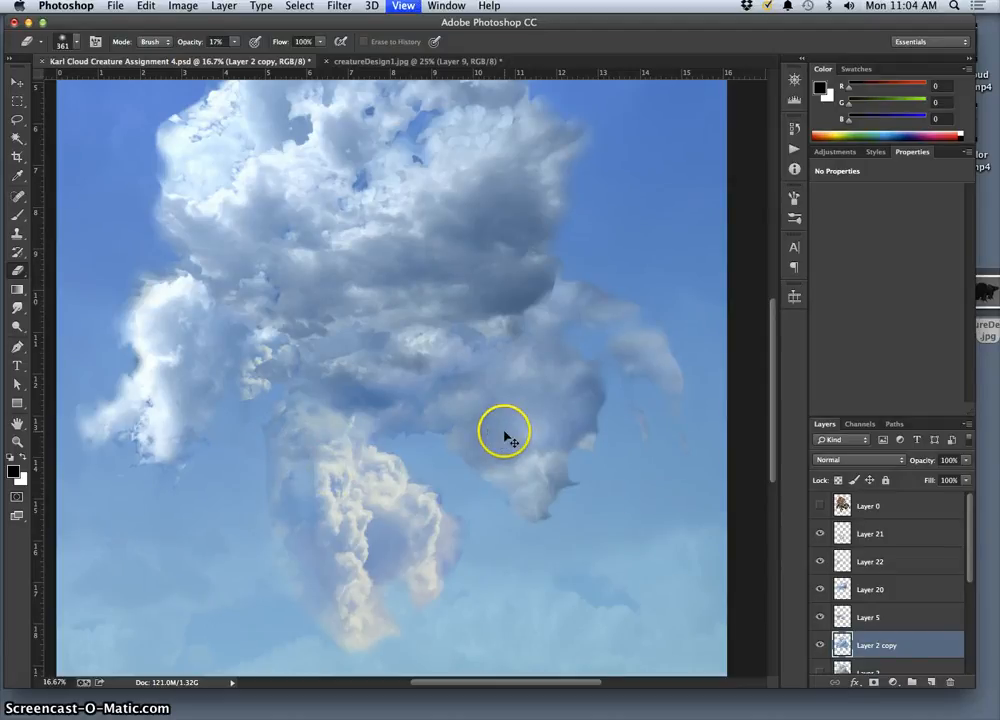
# Zoom out to 12.5% and erase more along the peak, upper-right slope and upper-left edge of the cloud at 17% opacity.
pyautogui.press('super+minus')
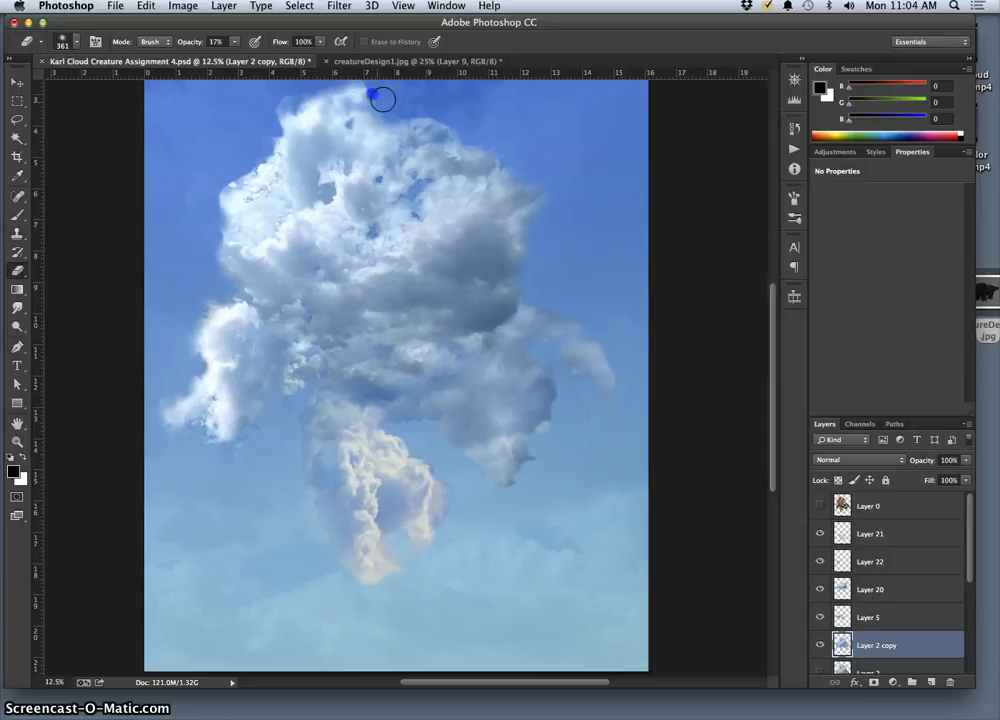
pyautogui.moveTo(383, 110)
pyautogui.mouseDown()
pyautogui.moveTo(388, 94)
pyautogui.moveTo(476, 172)
pyautogui.mouseUp()
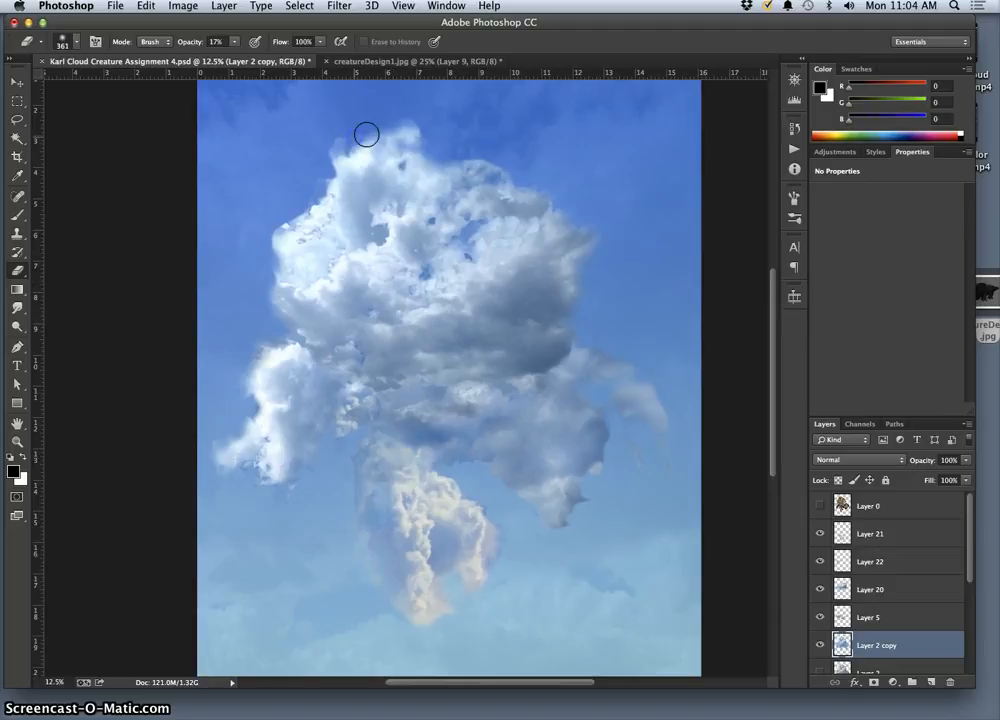
pyautogui.moveTo(330, 148); pyautogui.dragTo(319, 168)
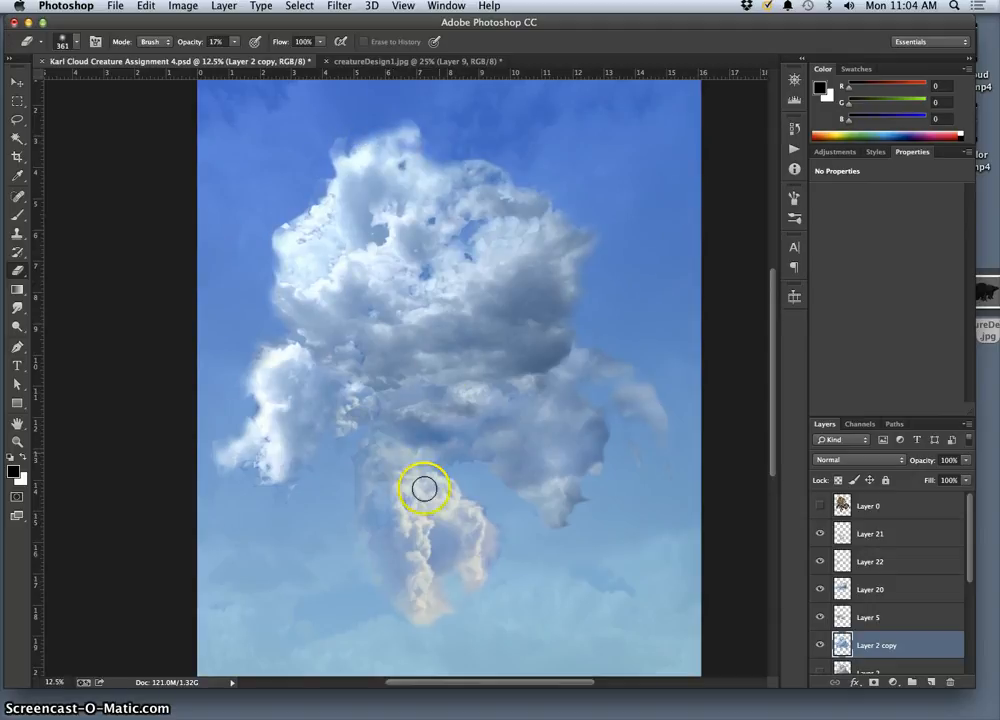
# Set the eraser to 1786 px and 4% opacity and sweep it lightly over the cloud's upper edges and main body.
pyautogui.click(64, 42)
pyautogui.moveTo(158, 87); pyautogui.dragTo(165, 87)
pyautogui.click(231, 41)
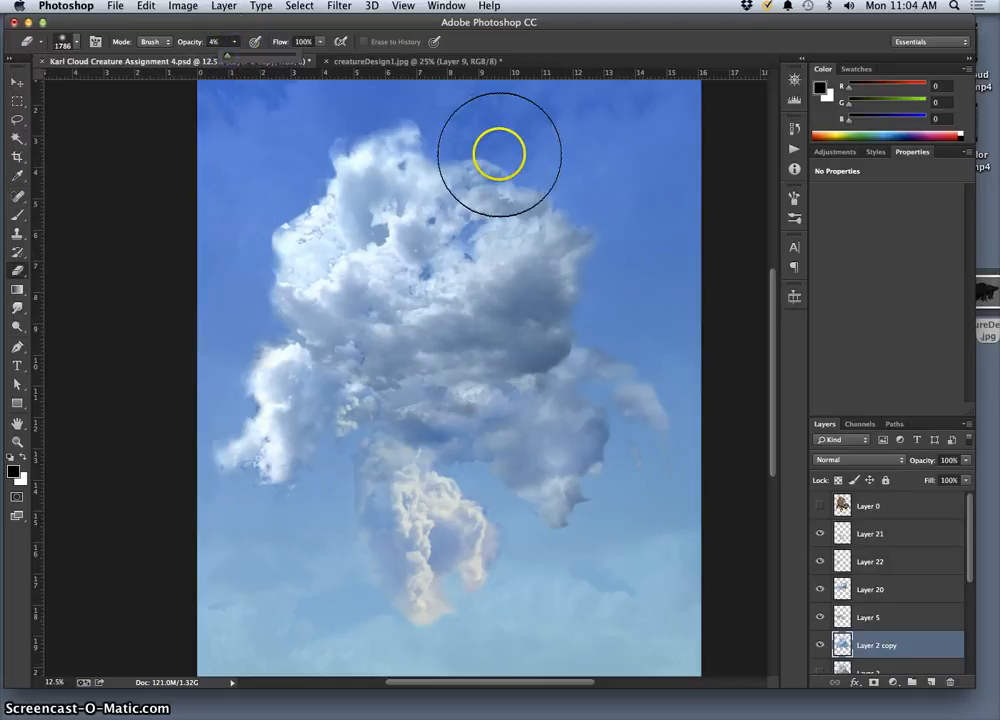
pyautogui.moveTo(498, 156)
pyautogui.mouseDown()
pyautogui.moveTo(326, 194)
pyautogui.moveTo(348, 172)
pyautogui.moveTo(506, 166)
pyautogui.moveTo(275, 208)
pyautogui.moveTo(440, 261)
pyautogui.moveTo(333, 319)
pyautogui.mouseUp()
pyautogui.moveTo(348, 254)
pyautogui.mouseDown()
pyautogui.moveTo(453, 228)
pyautogui.moveTo(569, 285)
pyautogui.mouseUp()
pyautogui.moveTo(531, 199)
pyautogui.mouseDown()
pyautogui.moveTo(499, 171)
pyautogui.moveTo(445, 203)
pyautogui.moveTo(489, 159)
pyautogui.moveTo(482, 173)
pyautogui.moveTo(550, 224)
pyautogui.mouseUp()
pyautogui.moveTo(290, 150); pyautogui.dragTo(316, 166)
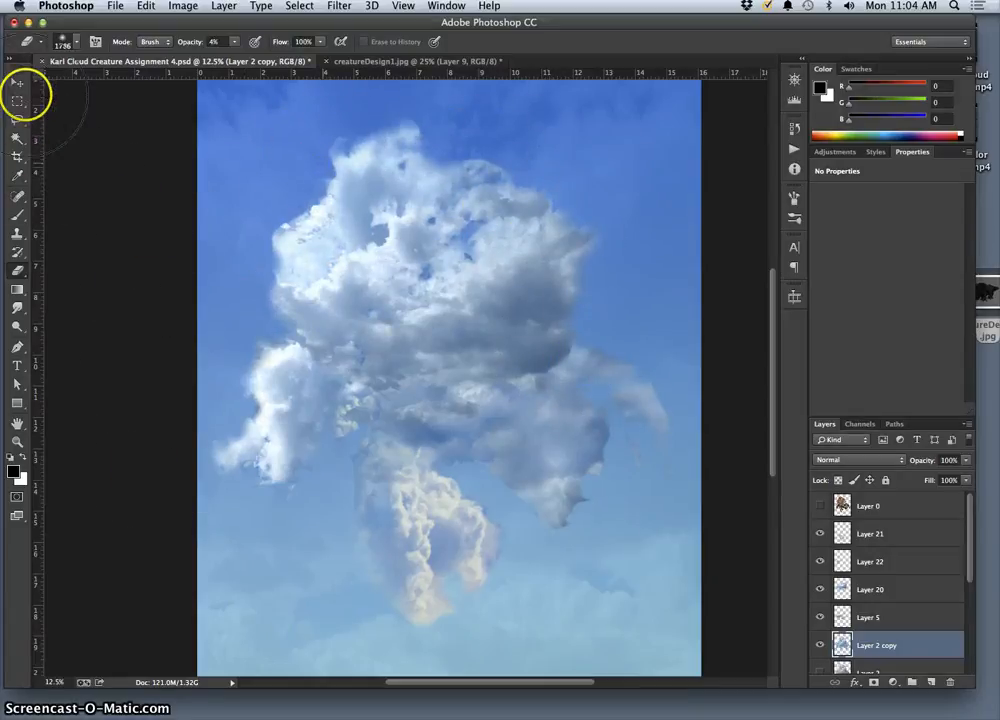
pyautogui.click(17, 137)
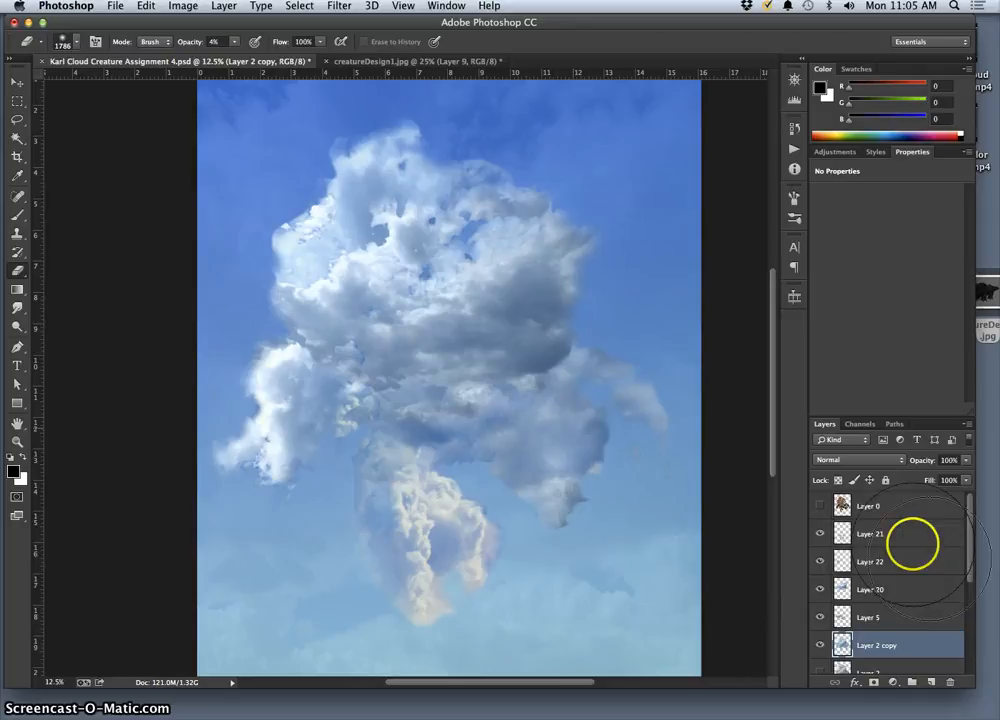
# Select Layer 21 and toggle the visibility of Layer 22 and Layer 20 to examine which cloud parts each contains.
pyautogui.moveTo(872, 534)
pyautogui.mouseDown()
pyautogui.moveTo(723, 535)
pyautogui.moveTo(818, 518)
pyautogui.moveTo(870, 536)
pyautogui.moveTo(865, 490)
pyautogui.moveTo(866, 533)
pyautogui.mouseUp()
pyautogui.click(632, 475)
pyautogui.click(821, 562)
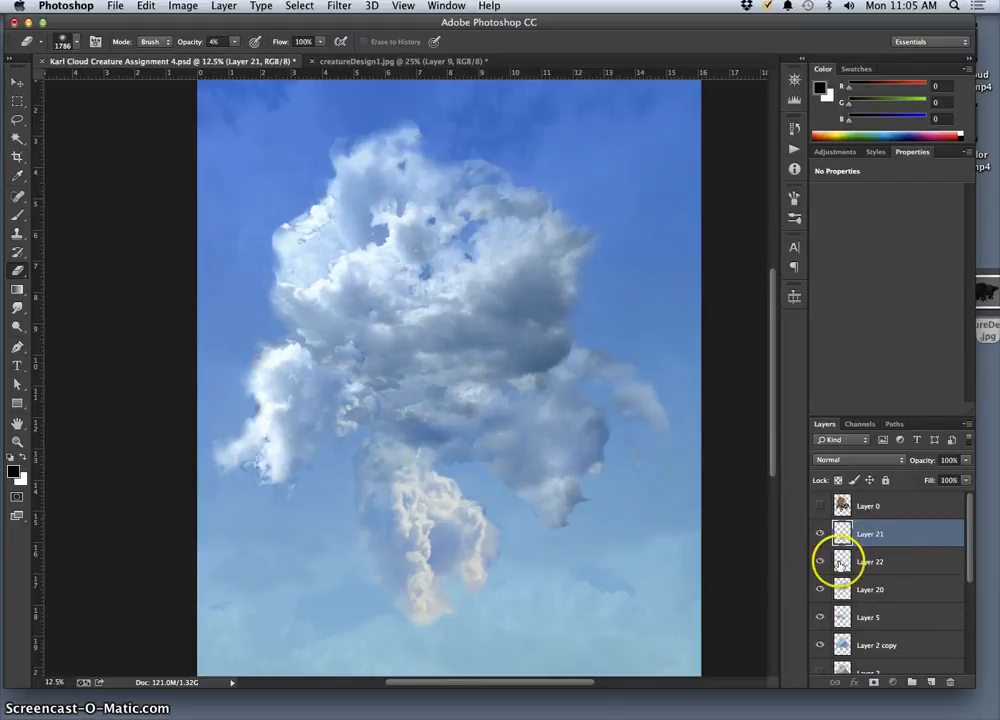
pyautogui.click(821, 562)
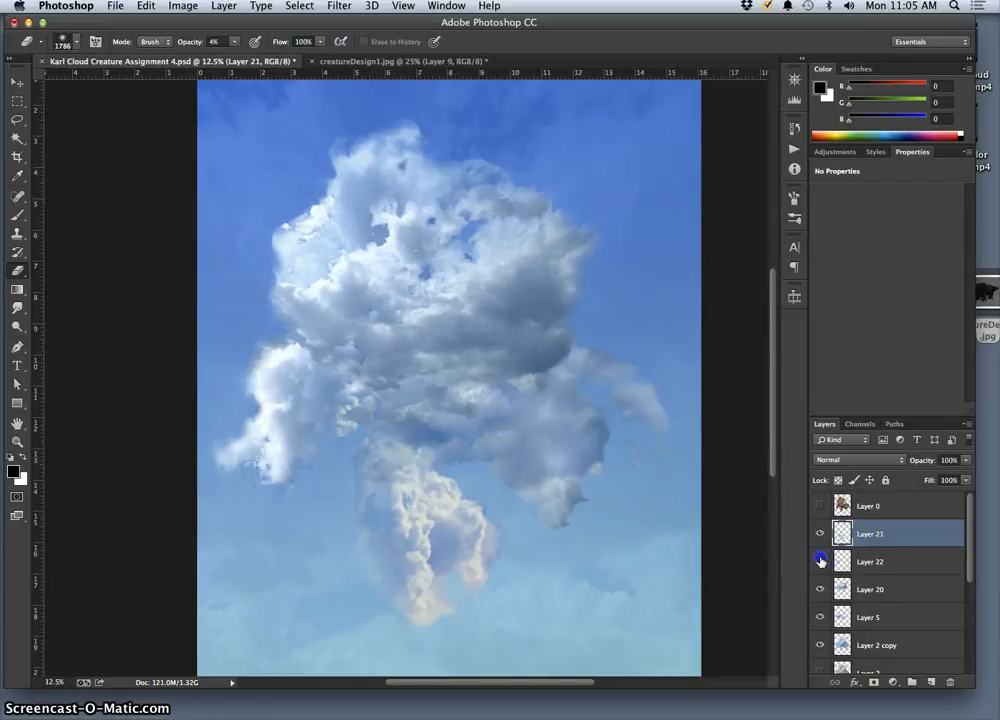
pyautogui.click(821, 562)
pyautogui.click(821, 562)
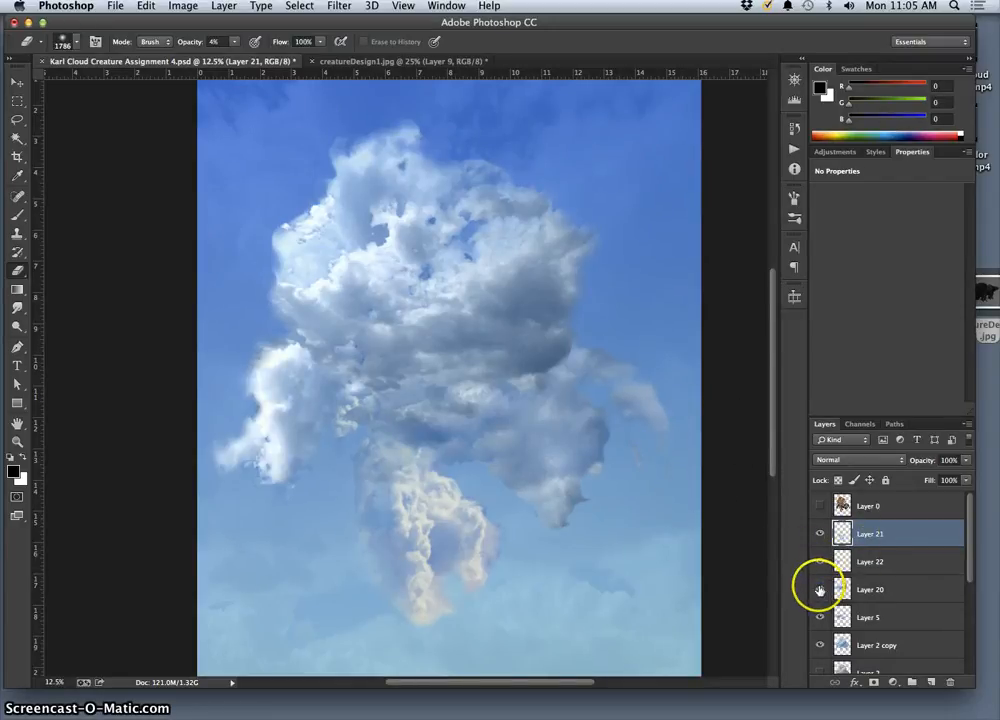
pyautogui.click(820, 590)
pyautogui.click(820, 590)
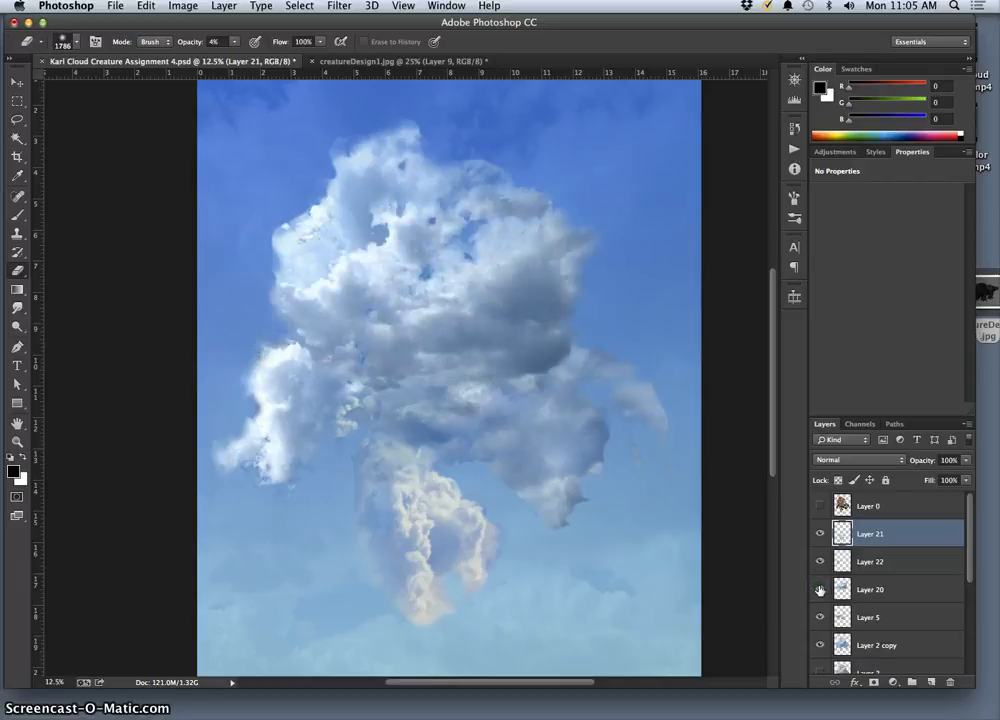
# Select Layer 20 and smudge the cloud texture across the creature's upper body with the 450 px Smudge tool at 50% strength.
pyautogui.click(841, 586)
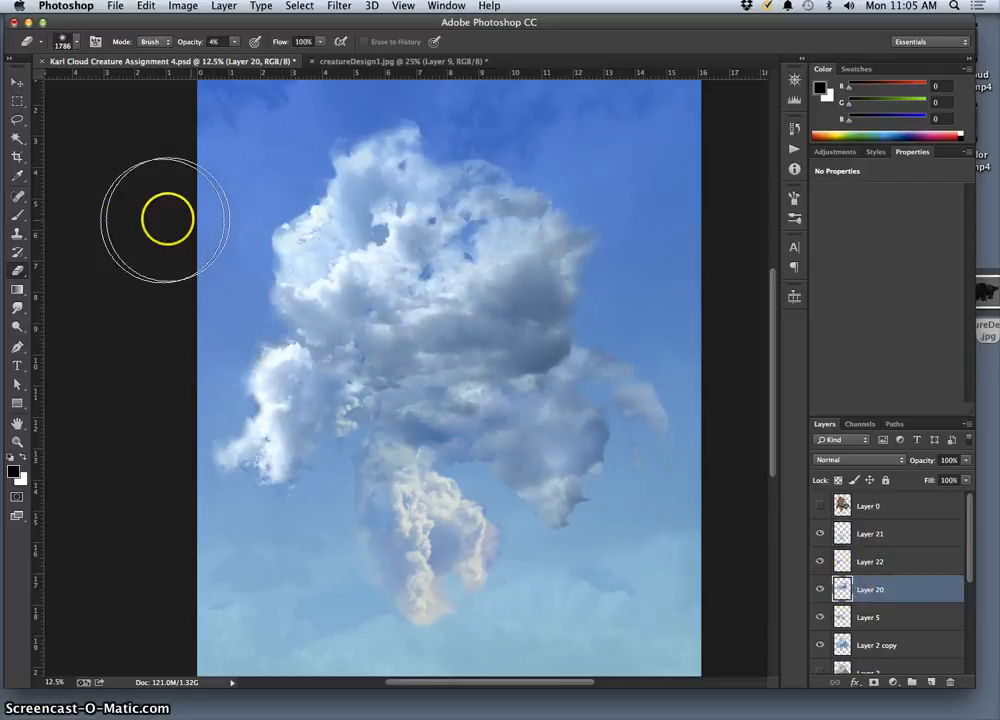
pyautogui.click(18, 306)
pyautogui.moveTo(340, 278)
pyautogui.mouseDown()
pyautogui.moveTo(350, 263)
pyautogui.moveTo(312, 286)
pyautogui.mouseUp()
pyautogui.click(522, 258)
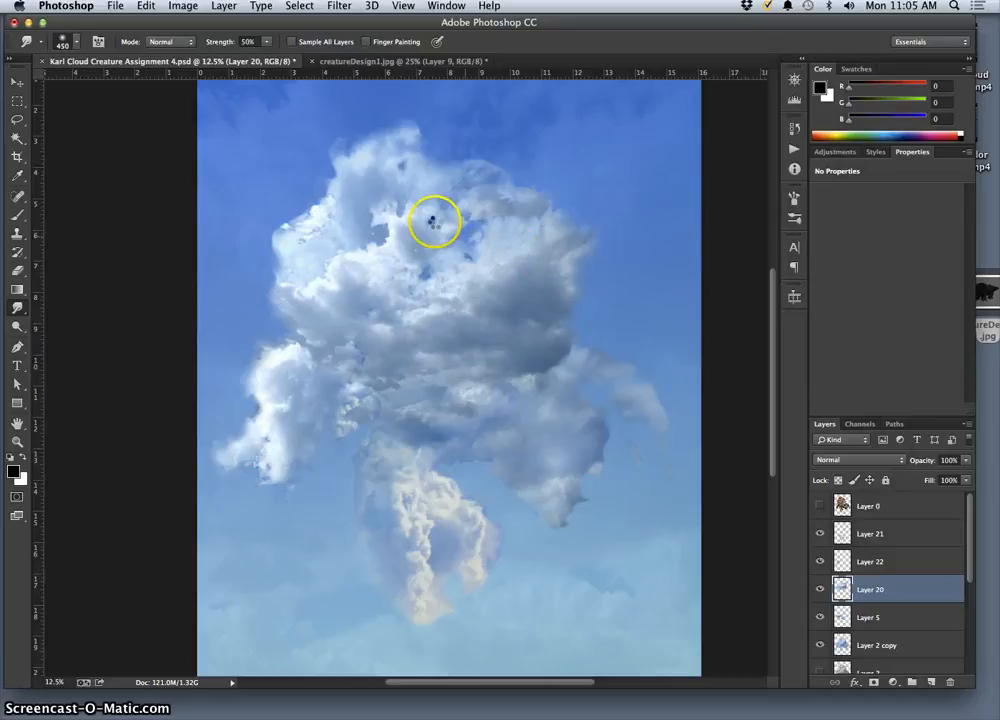
pyautogui.click(433, 221)
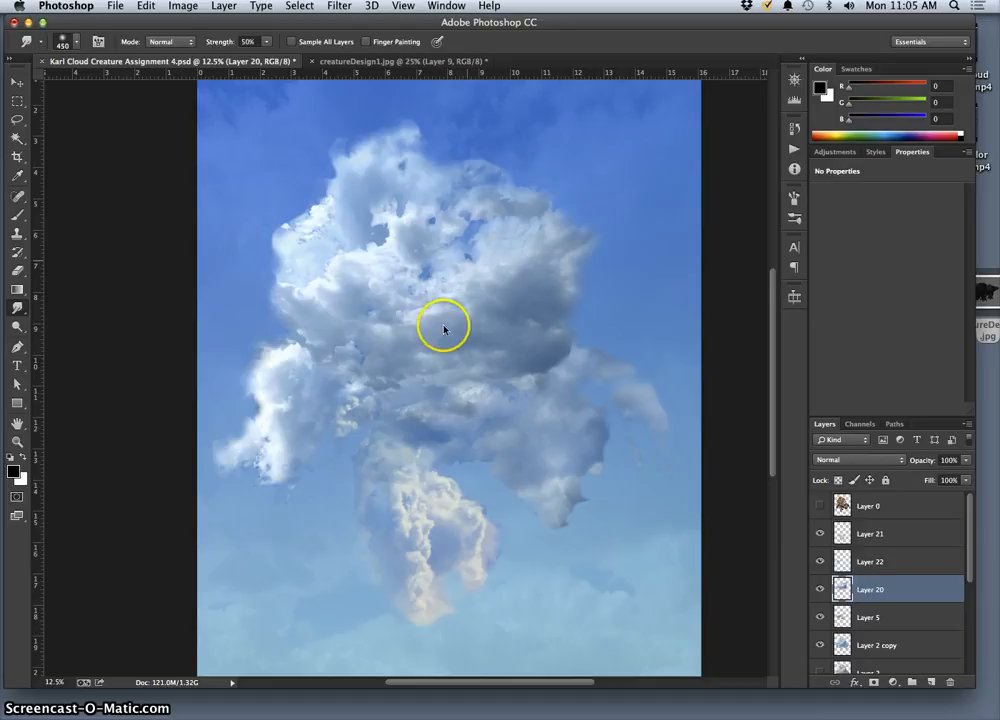
pyautogui.click(465, 295)
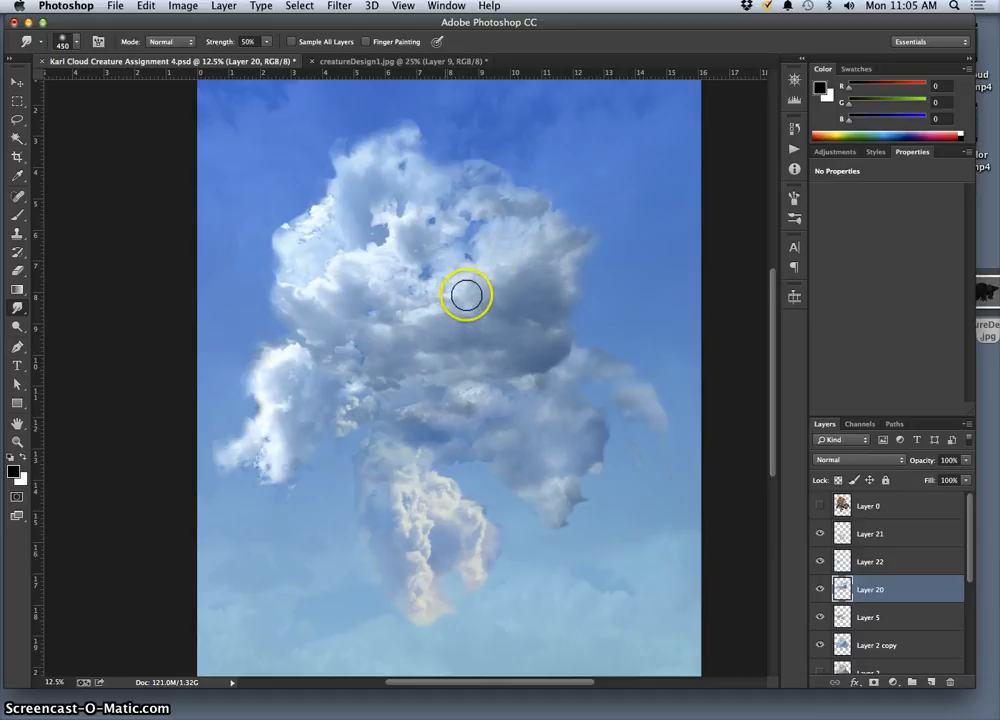
pyautogui.click(506, 218)
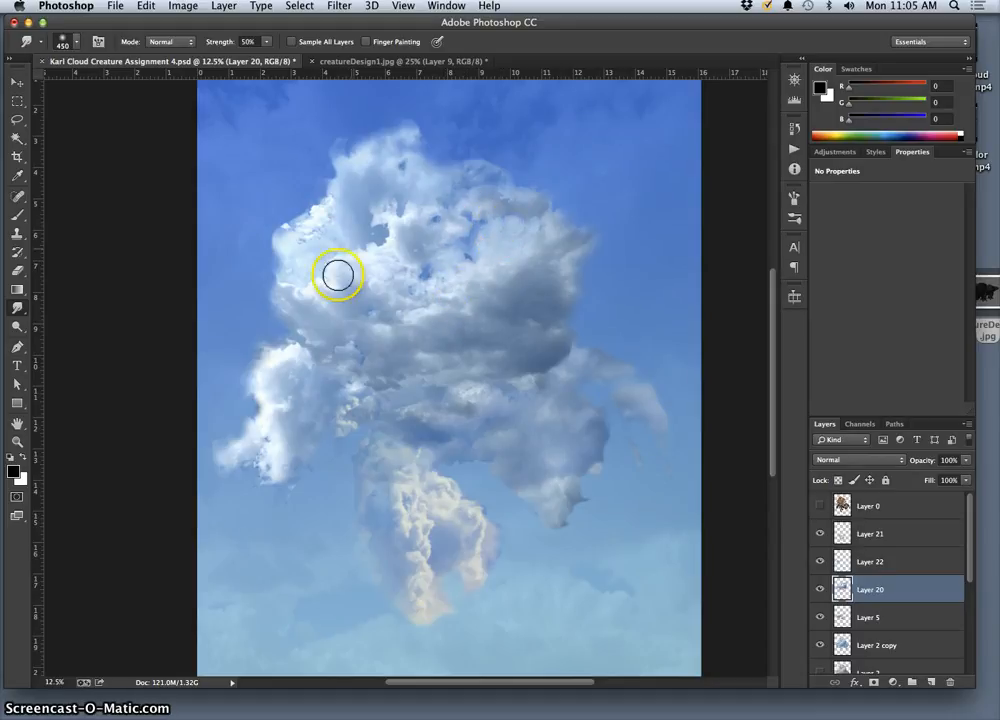
pyautogui.moveTo(321, 289); pyautogui.dragTo(325, 304)
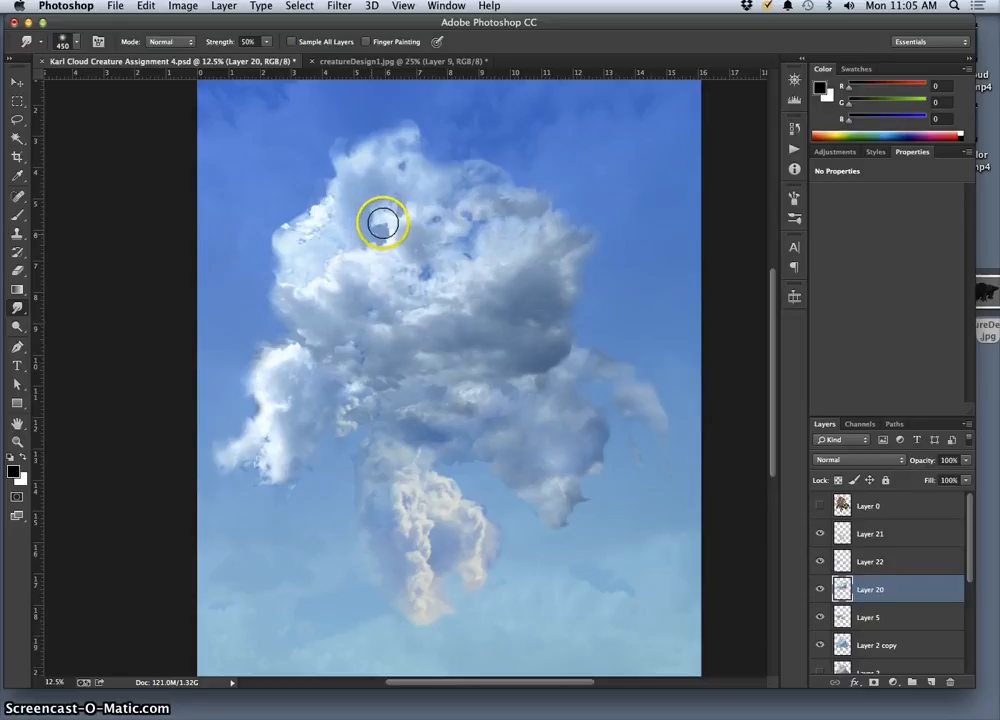
# Smudge Layer 20 further around the blue gaps in the head, the upper-left edge and the left shoulder area.
pyautogui.moveTo(382, 223); pyautogui.dragTo(363, 232)
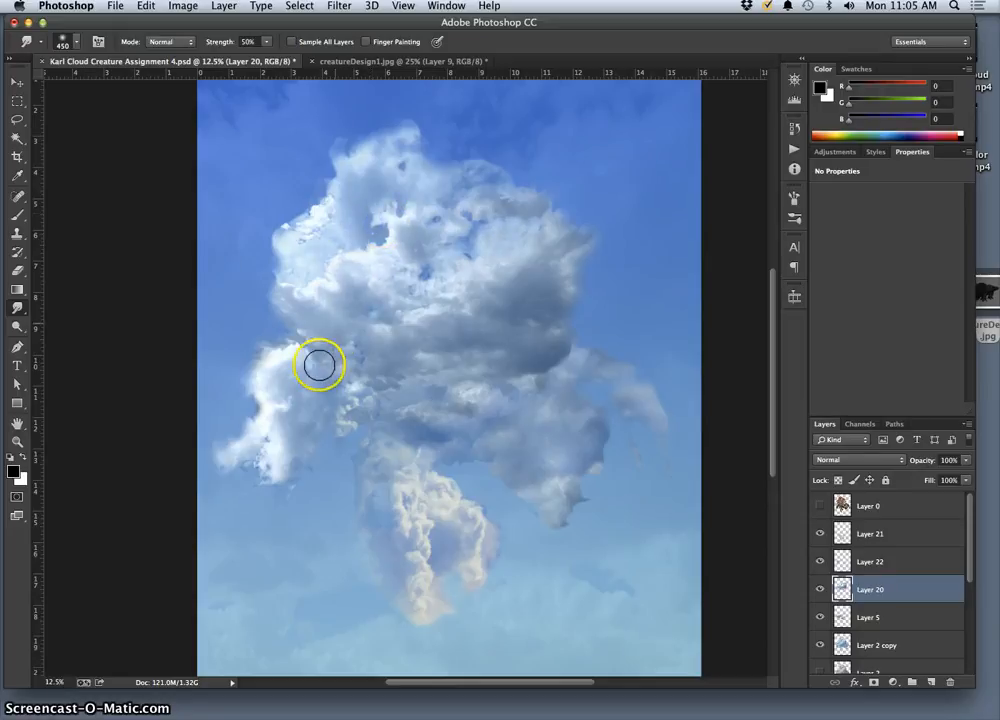
pyautogui.moveTo(319, 363); pyautogui.dragTo(317, 373)
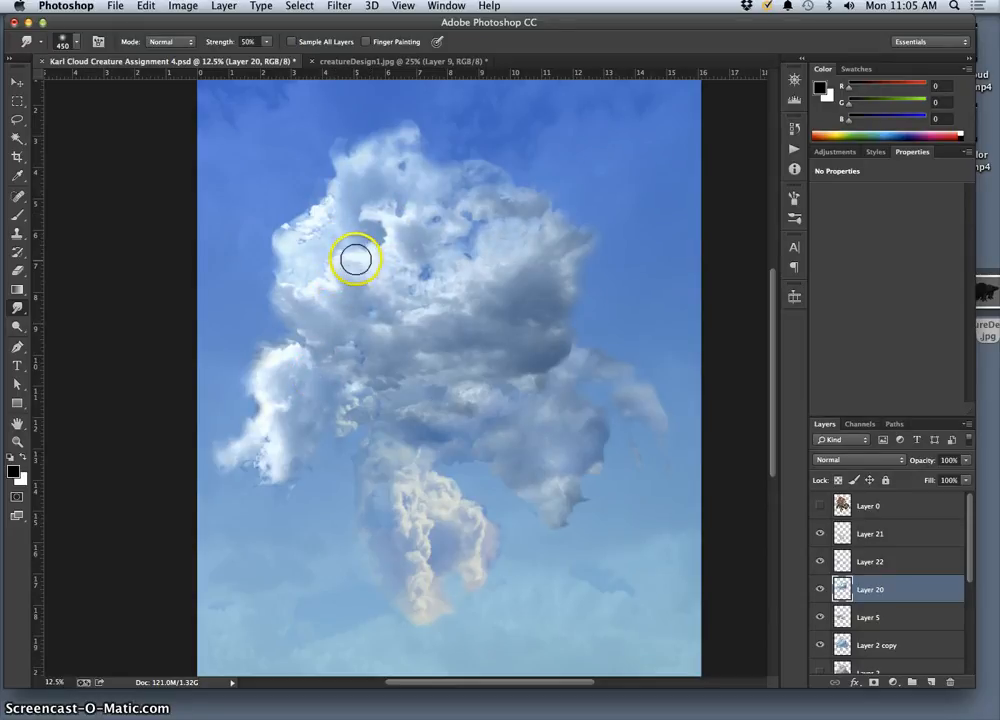
pyautogui.moveTo(373, 245); pyautogui.dragTo(375, 243)
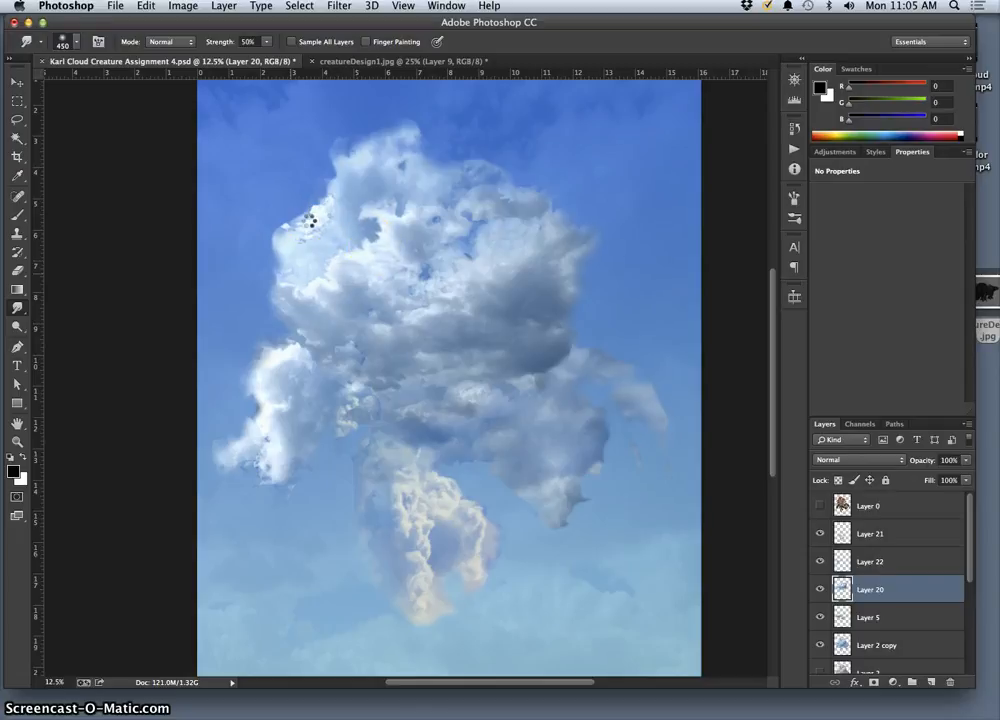
pyautogui.moveTo(309, 219); pyautogui.dragTo(310, 224)
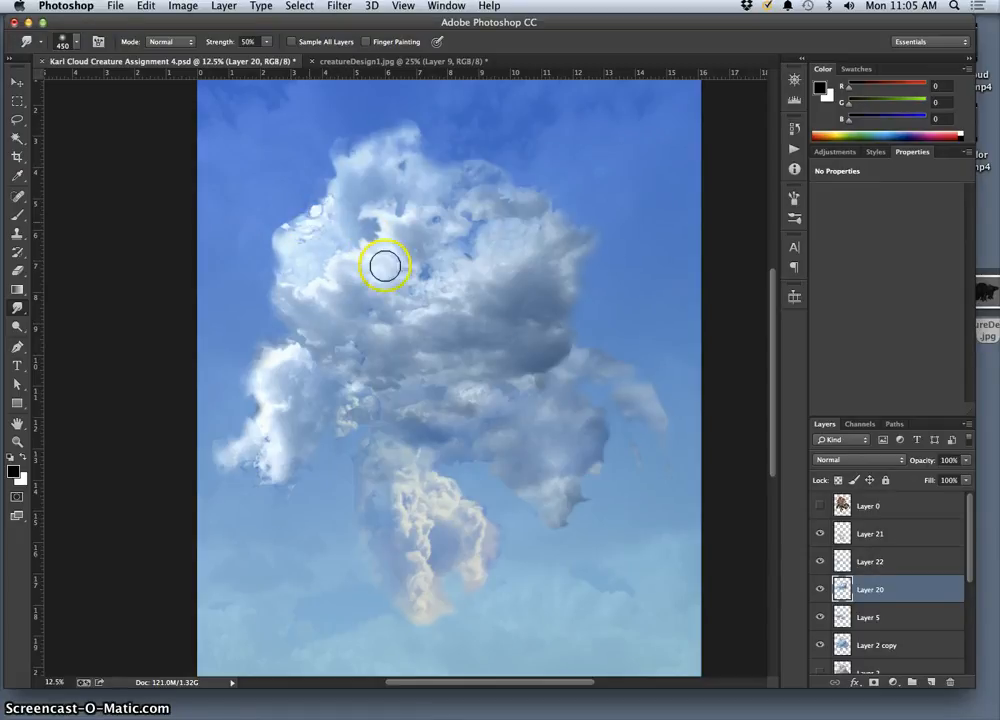
pyautogui.click(355, 362)
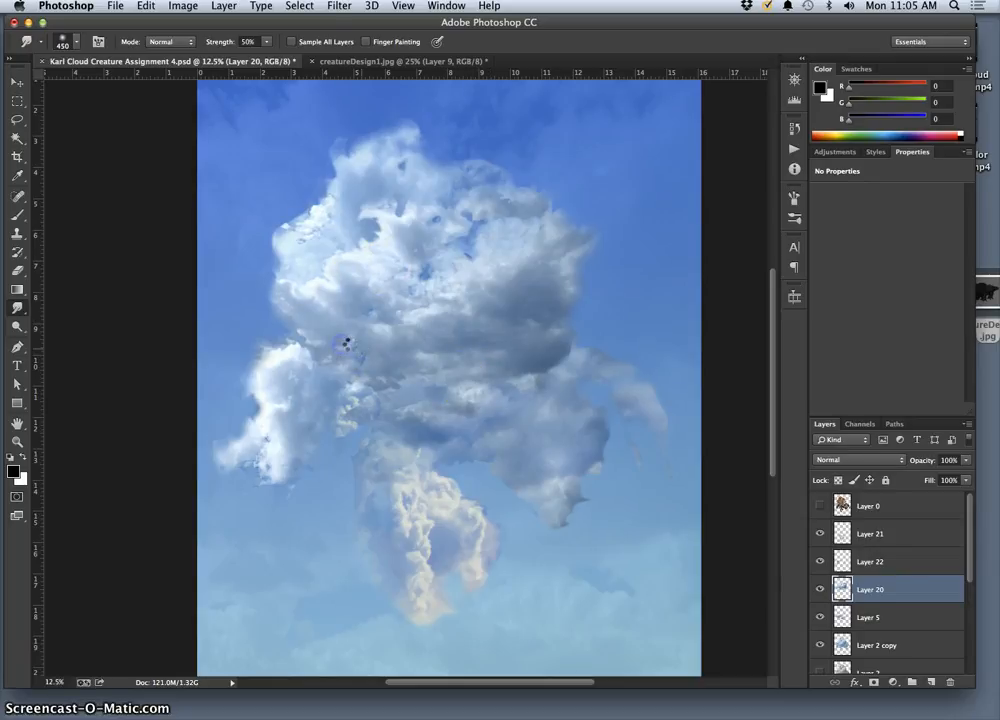
pyautogui.moveTo(438, 570); pyautogui.dragTo(446, 578)
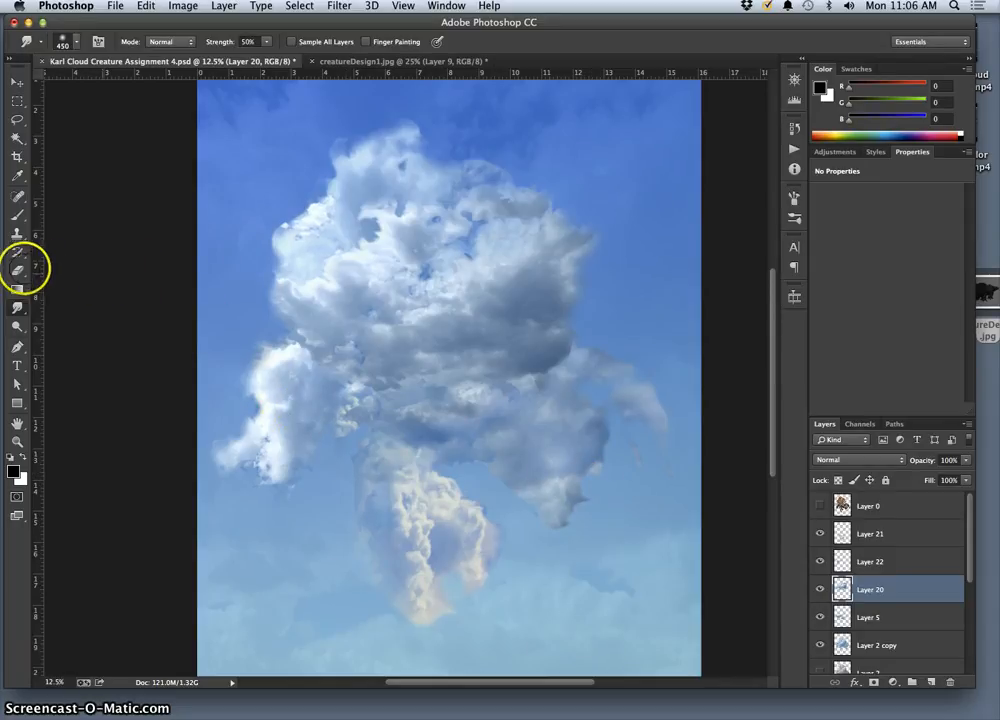
# Switch to the Eraser at 379 px and 4% opacity and lightly erase the upper-left edge and head of Layer 20.
pyautogui.click(17, 270)
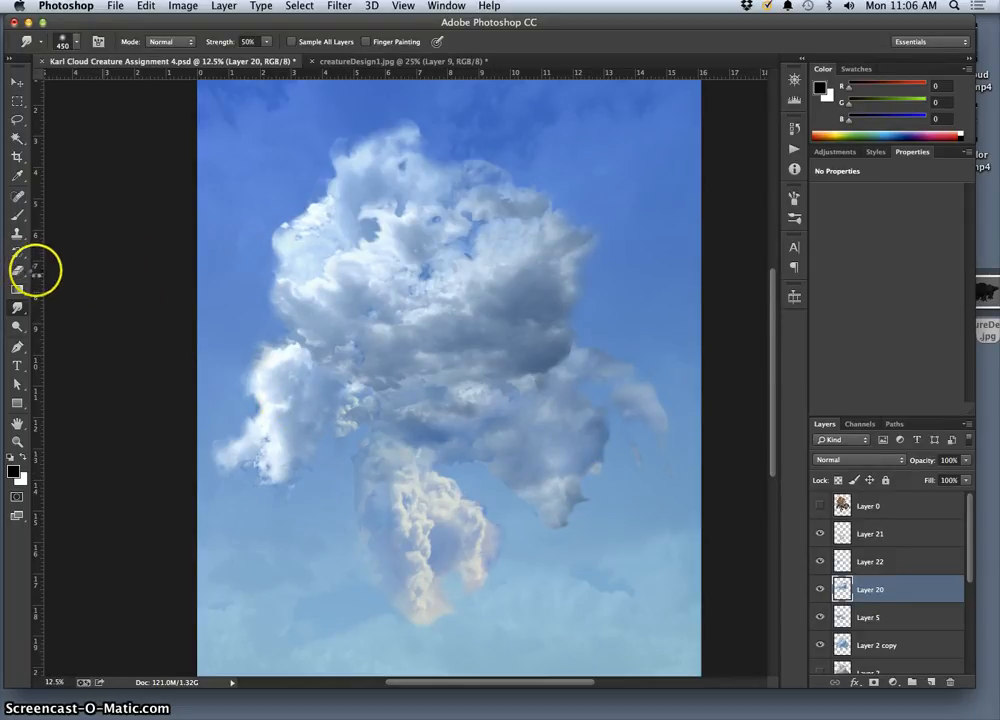
pyautogui.click(18, 270)
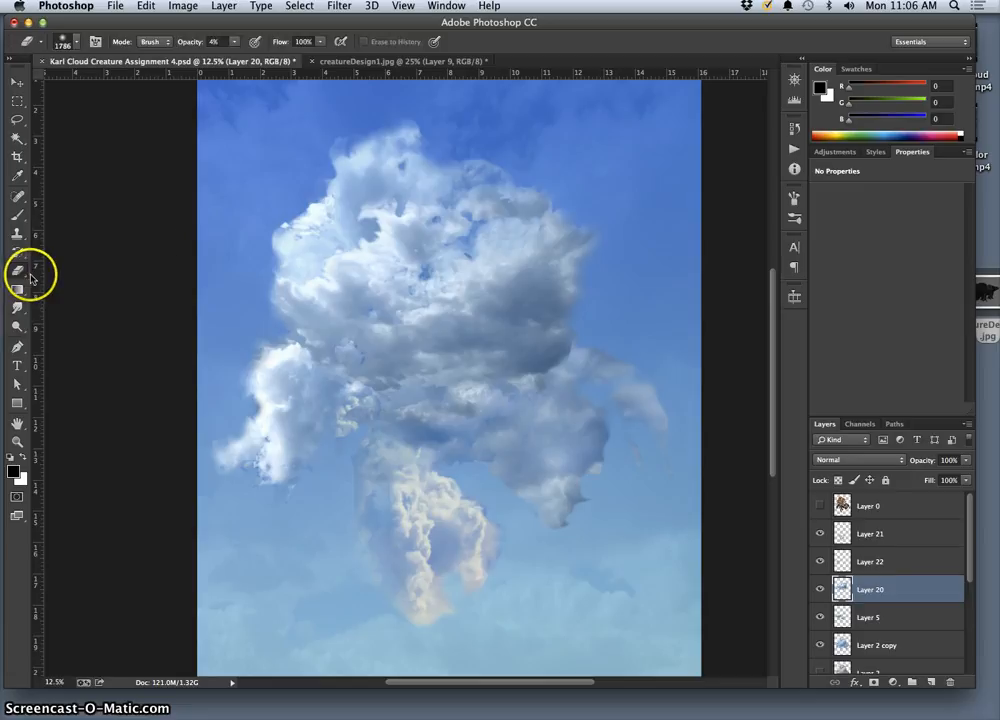
pyautogui.click(80, 43)
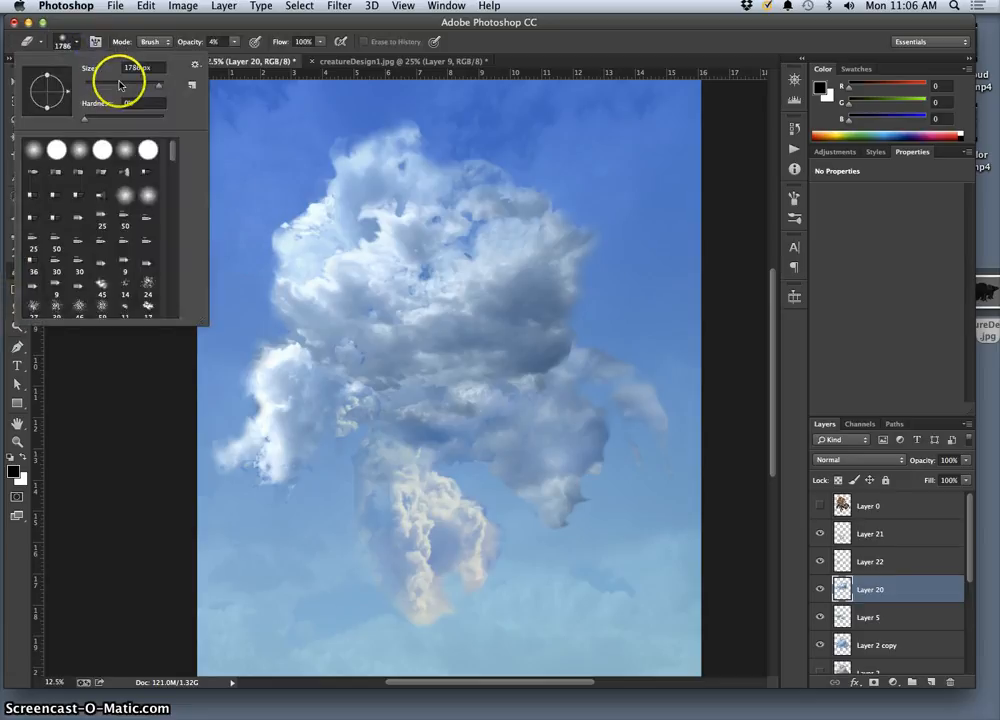
pyautogui.moveTo(134, 84); pyautogui.dragTo(148, 86)
pyautogui.moveTo(279, 213); pyautogui.dragTo(280, 218)
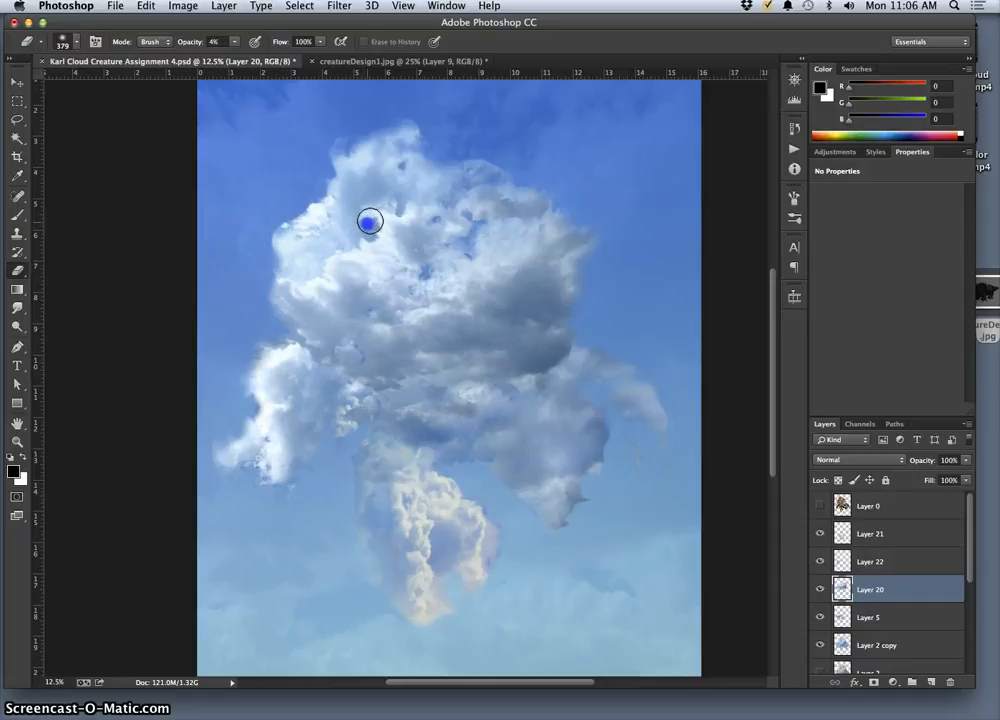
pyautogui.moveTo(371, 237)
pyautogui.mouseDown()
pyautogui.moveTo(376, 228)
pyautogui.moveTo(346, 250)
pyautogui.mouseUp()
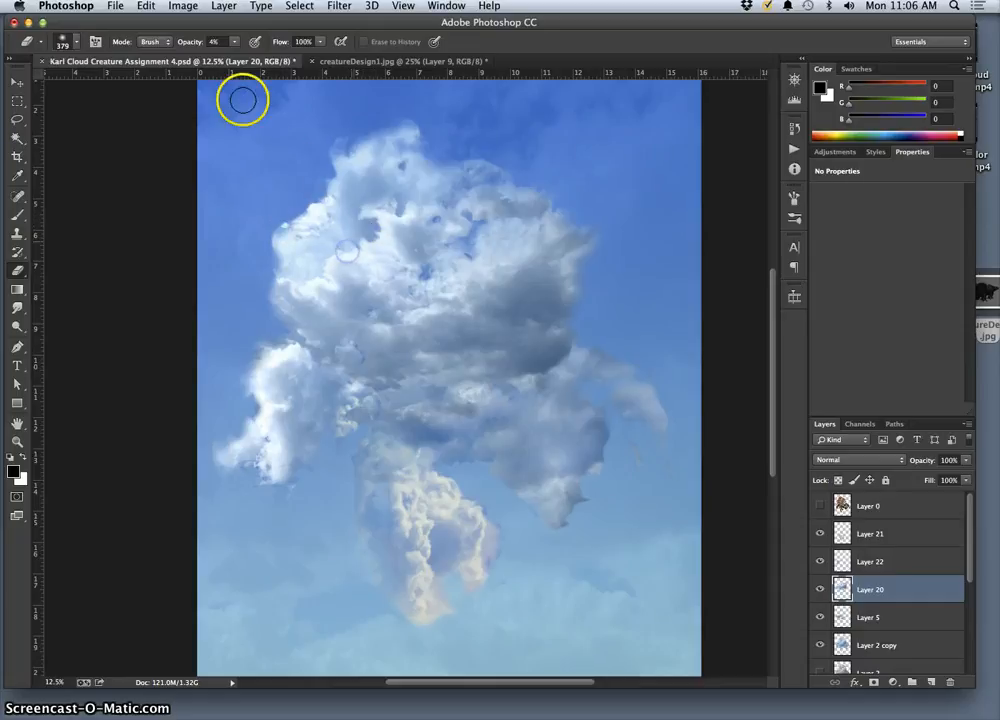
# Raise the eraser opacity to 47% and erase from the head toward the cloud's upper-left edge.
pyautogui.click(235, 41)
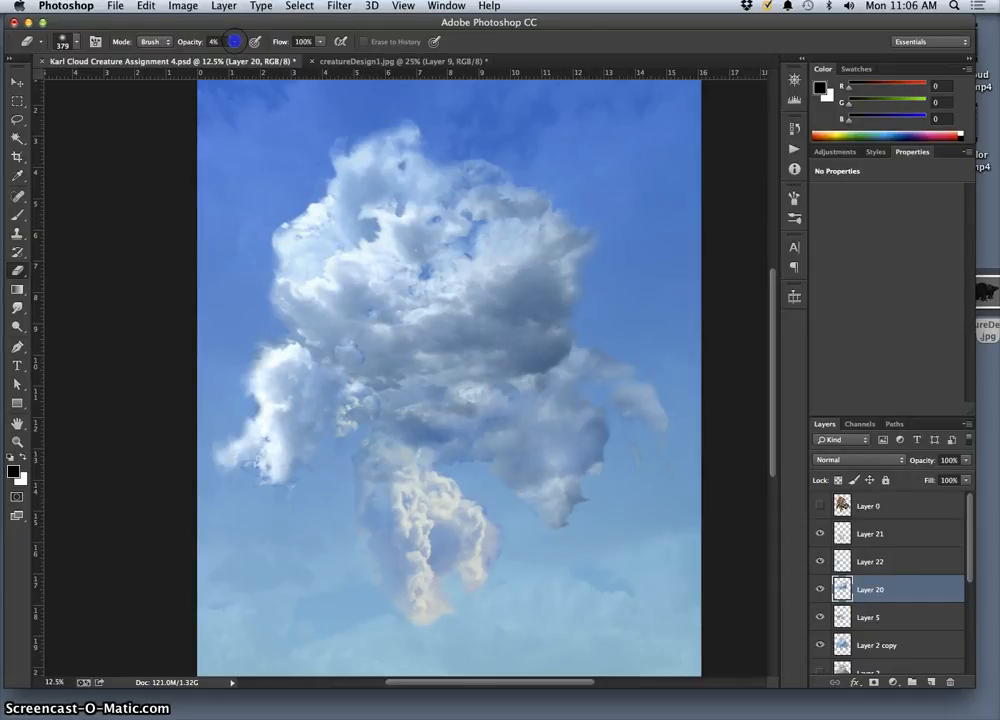
pyautogui.moveTo(264, 53); pyautogui.dragTo(273, 53)
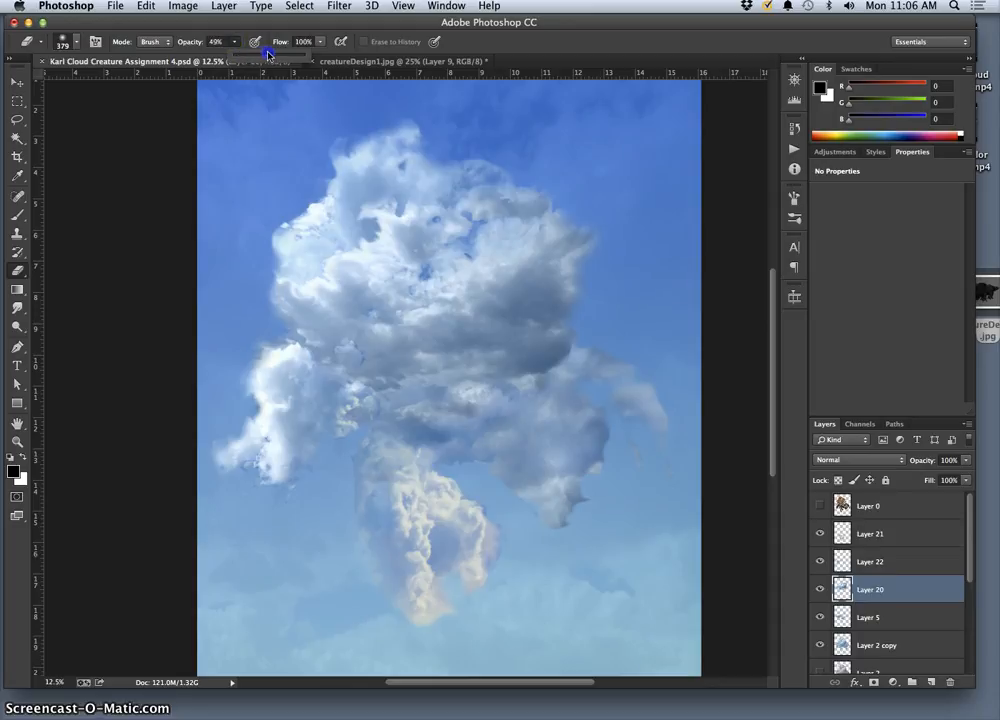
pyautogui.moveTo(355, 199)
pyautogui.mouseDown()
pyautogui.moveTo(377, 232)
pyautogui.moveTo(347, 241)
pyautogui.moveTo(349, 228)
pyautogui.moveTo(358, 240)
pyautogui.moveTo(273, 178)
pyautogui.mouseUp()
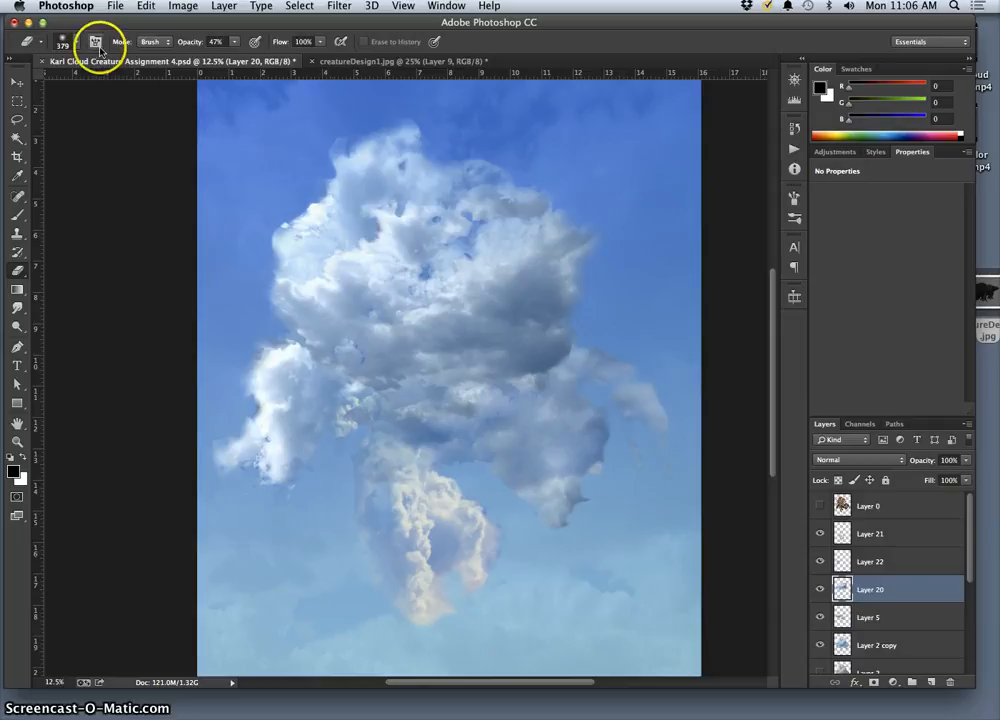
# Set the eraser to 21% opacity and 486 px and soften Layer 20 around the head's blue gaps and upper-left edge.
pyautogui.click(235, 42)
pyautogui.moveTo(236, 45); pyautogui.dragTo(219, 56)
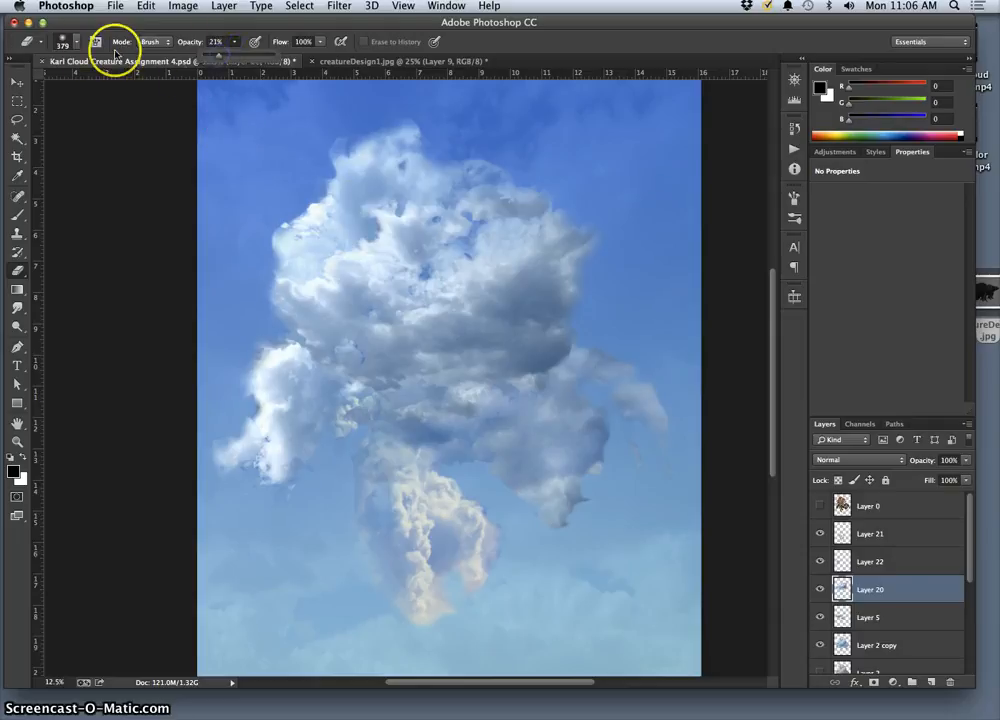
pyautogui.click(65, 42)
pyautogui.moveTo(145, 86); pyautogui.dragTo(155, 86)
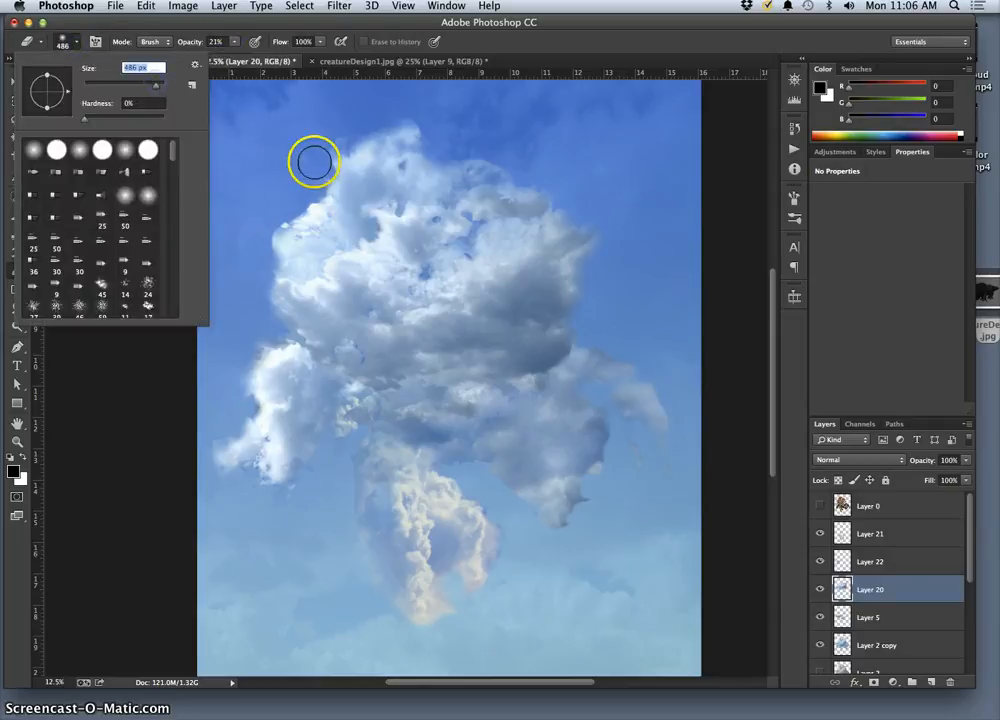
pyautogui.click(379, 237)
pyautogui.click(361, 234)
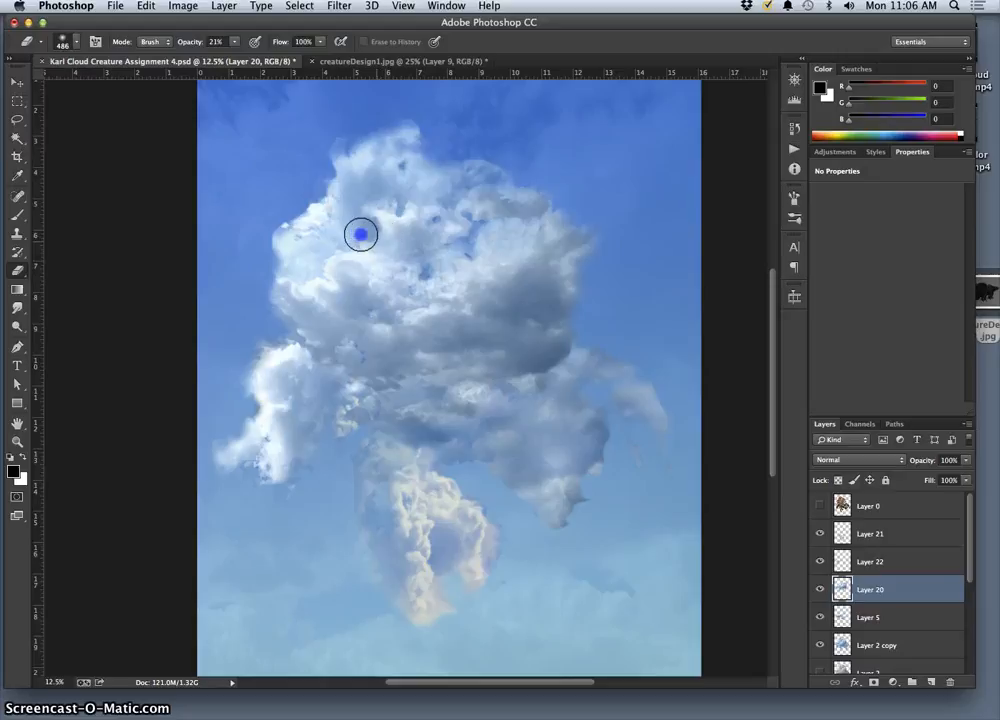
pyautogui.moveTo(400, 244)
pyautogui.mouseDown()
pyautogui.moveTo(359, 220)
pyautogui.moveTo(298, 262)
pyautogui.moveTo(311, 268)
pyautogui.moveTo(298, 230)
pyautogui.mouseUp()
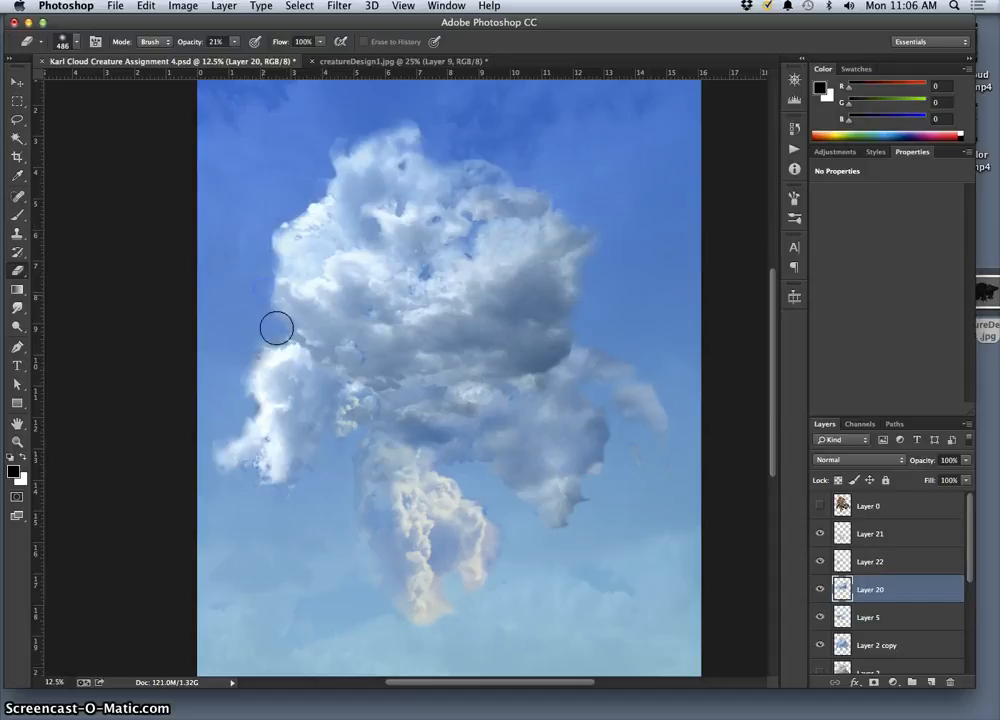
# Erase over Layer 20's lower-left edge, underside, middle of the body and upper-right shoulder at 21% opacity.
pyautogui.moveTo(280, 331); pyautogui.dragTo(288, 339)
pyautogui.moveTo(397, 431)
pyautogui.mouseDown()
pyautogui.moveTo(489, 491)
pyautogui.moveTo(437, 497)
pyautogui.moveTo(400, 486)
pyautogui.moveTo(520, 379)
pyautogui.mouseUp()
pyautogui.moveTo(359, 348)
pyautogui.mouseDown()
pyautogui.moveTo(366, 315)
pyautogui.moveTo(422, 277)
pyautogui.mouseUp()
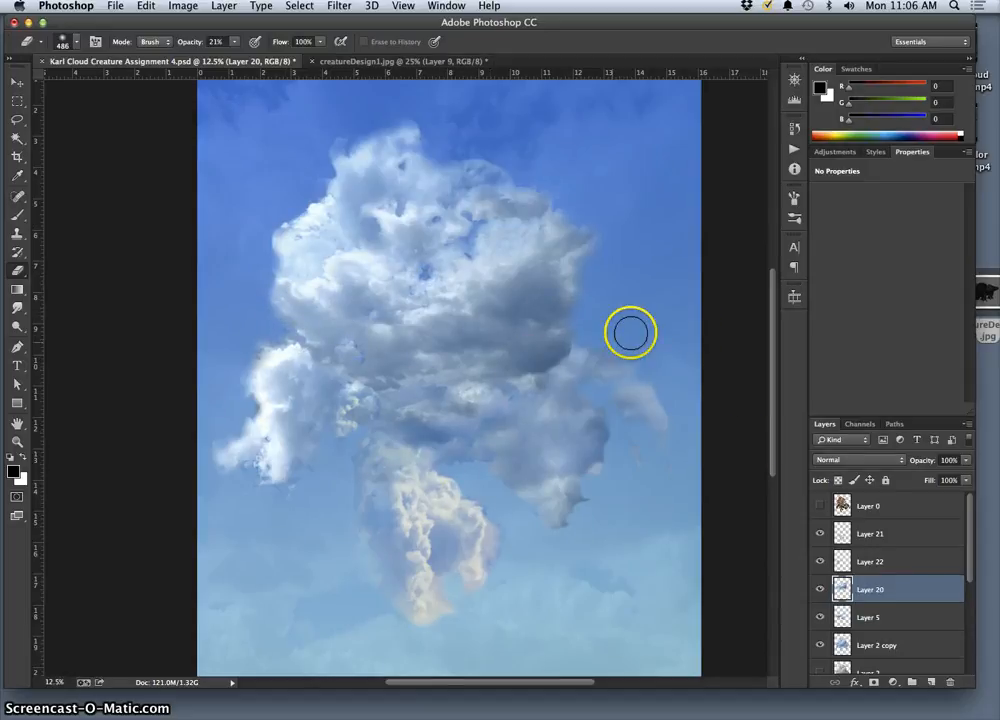
pyautogui.moveTo(552, 220); pyautogui.dragTo(505, 245)
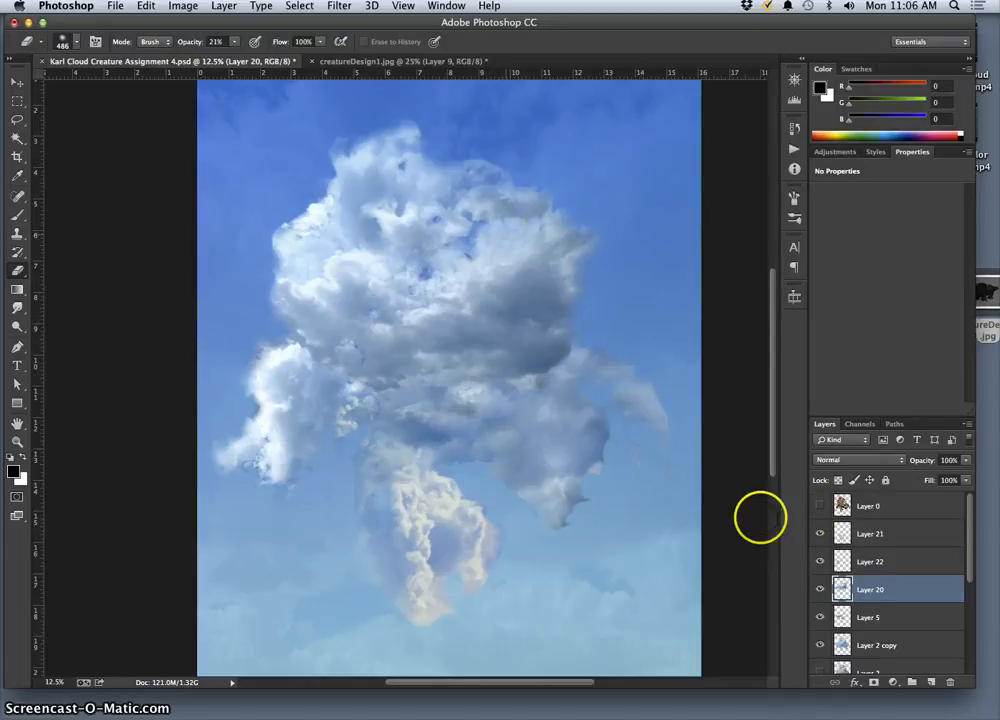
# Toggle the visibility of Layer 5 repeatedly to examine which part of the cloud it contains.
pyautogui.click(820, 617)
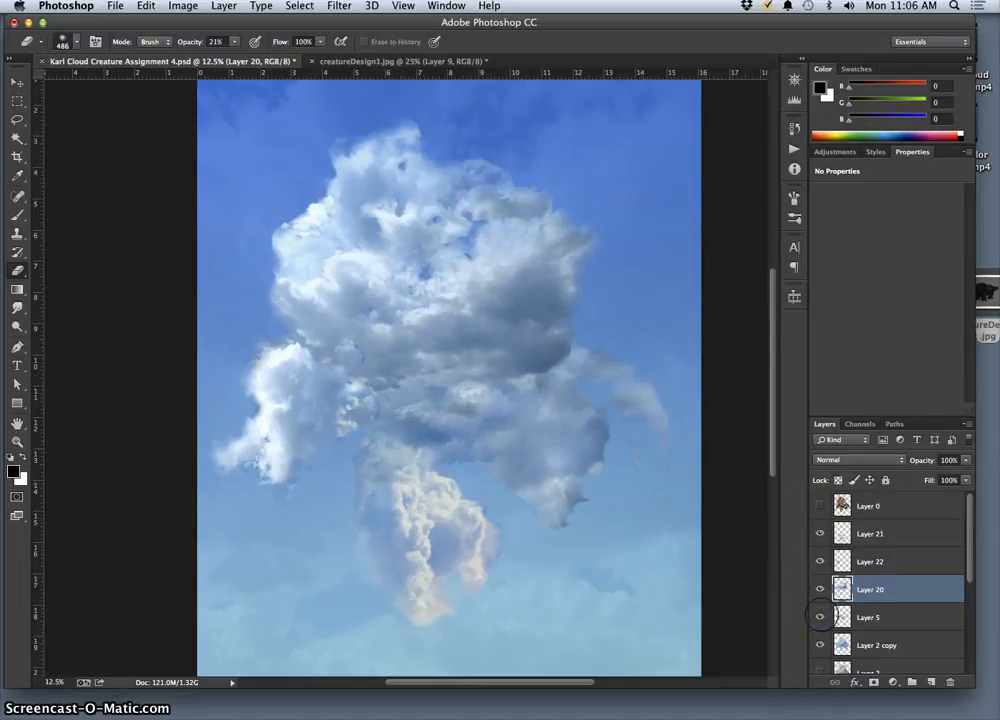
pyautogui.click(821, 618)
pyautogui.click(821, 618)
pyautogui.click(821, 618)
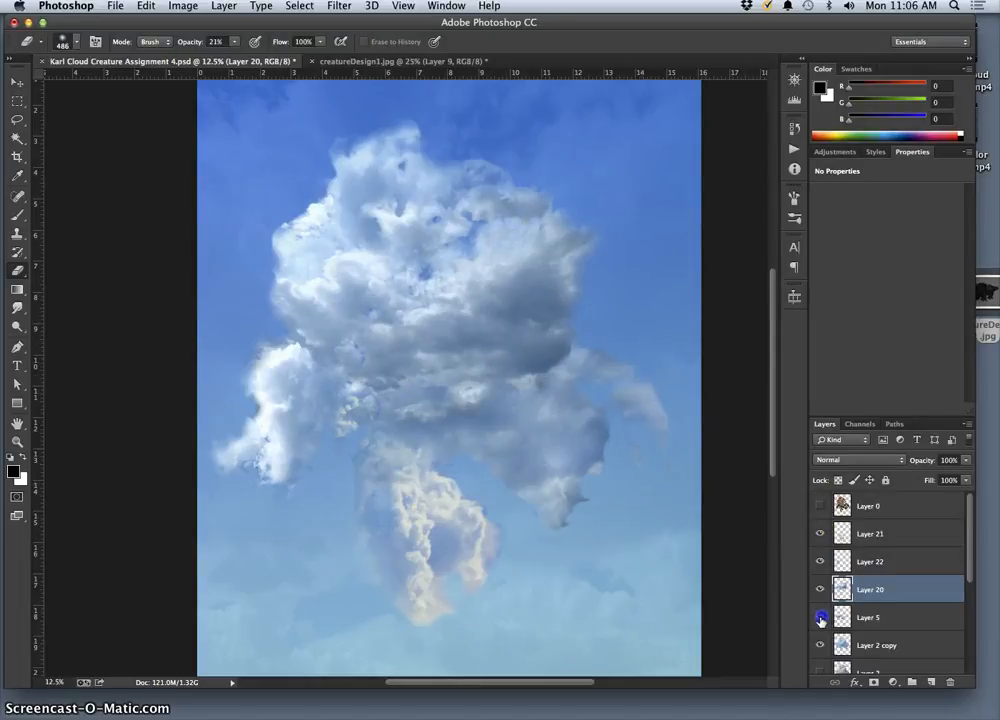
pyautogui.click(821, 618)
pyautogui.click(821, 618)
# Select Layer 5 and erase softly across the belly and the left-middle part of the body.
pyautogui.hotkey('alt', '[')
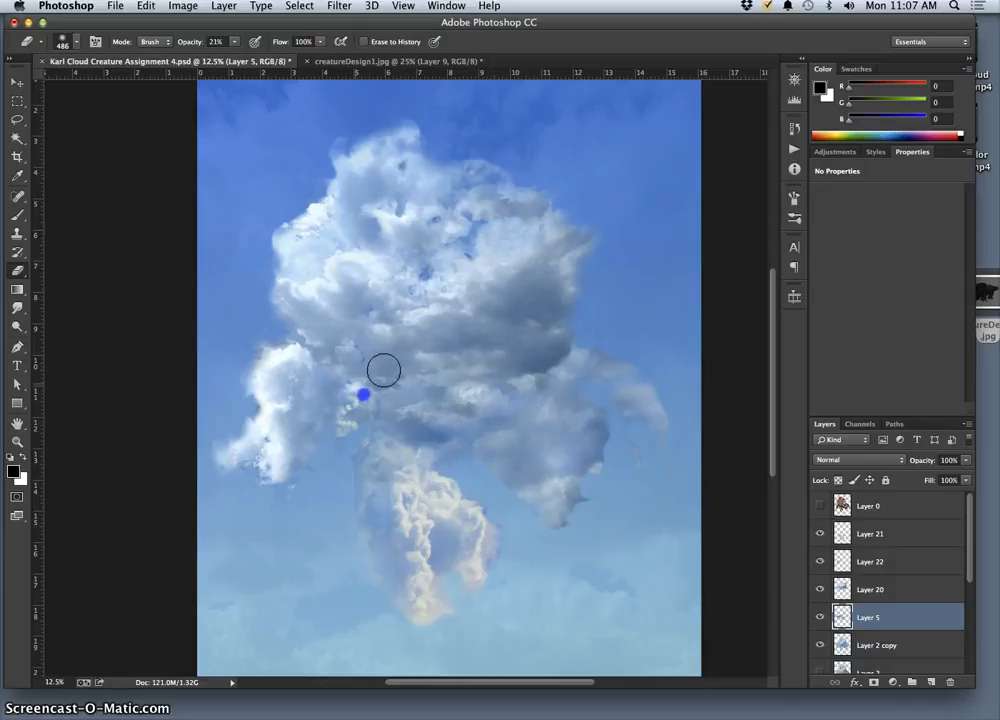
pyautogui.moveTo(409, 394); pyautogui.dragTo(500, 380)
pyautogui.moveTo(362, 319); pyautogui.dragTo(394, 312)
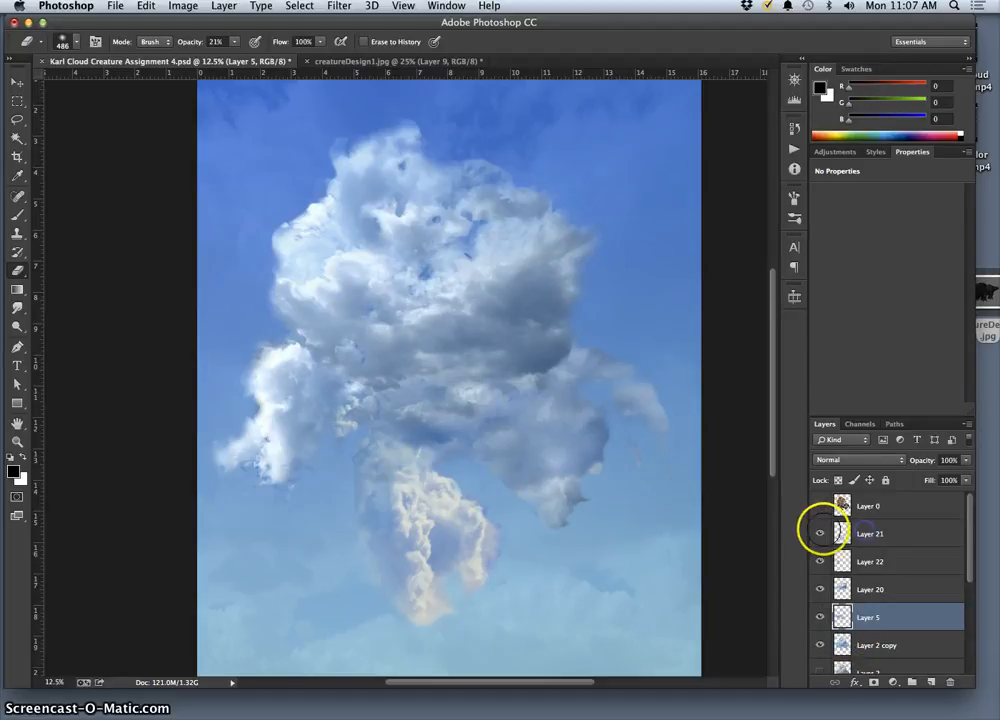
# Check Layer 21 by toggling its visibility, then erase its hazy edges around the leg and lower belly.
pyautogui.click(820, 534)
pyautogui.click(820, 534)
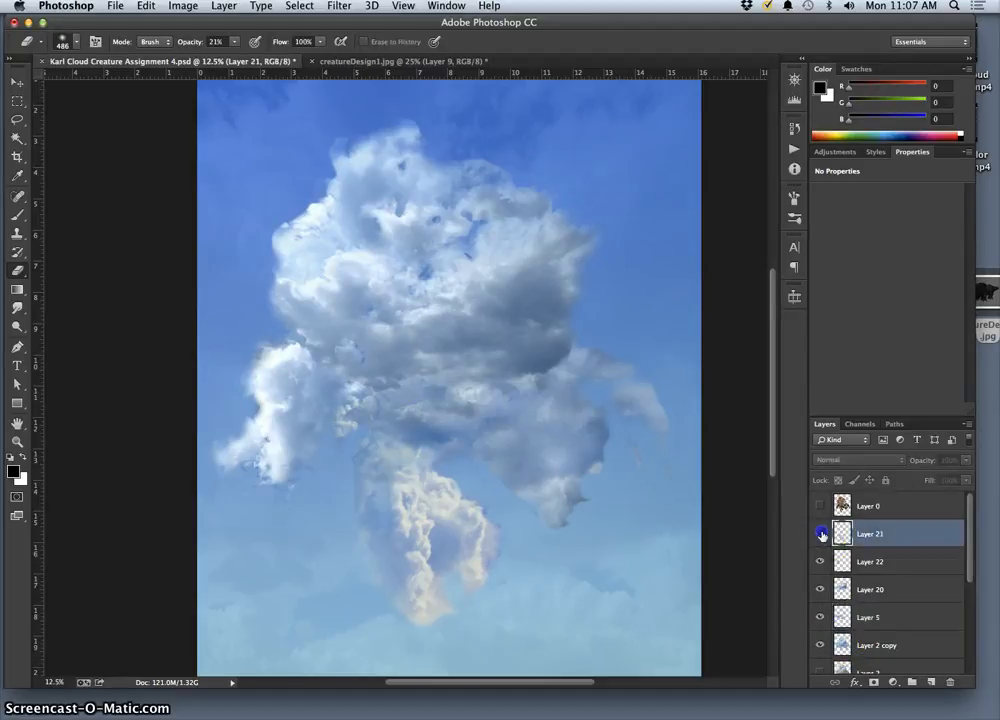
pyautogui.moveTo(450, 458)
pyautogui.mouseDown()
pyautogui.moveTo(371, 432)
pyautogui.moveTo(351, 463)
pyautogui.mouseUp()
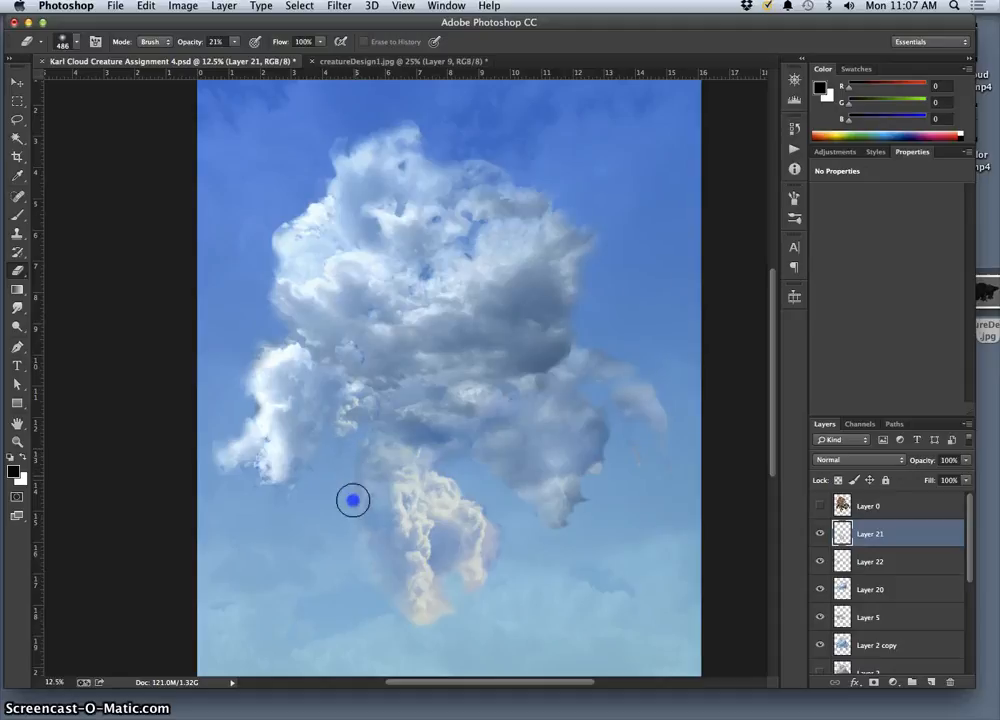
pyautogui.moveTo(353, 466)
pyautogui.mouseDown()
pyautogui.moveTo(358, 527)
pyautogui.moveTo(355, 496)
pyautogui.moveTo(352, 506)
pyautogui.moveTo(382, 419)
pyautogui.moveTo(351, 432)
pyautogui.moveTo(356, 409)
pyautogui.moveTo(362, 435)
pyautogui.moveTo(351, 431)
pyautogui.moveTo(334, 459)
pyautogui.moveTo(365, 485)
pyautogui.moveTo(363, 553)
pyautogui.mouseUp()
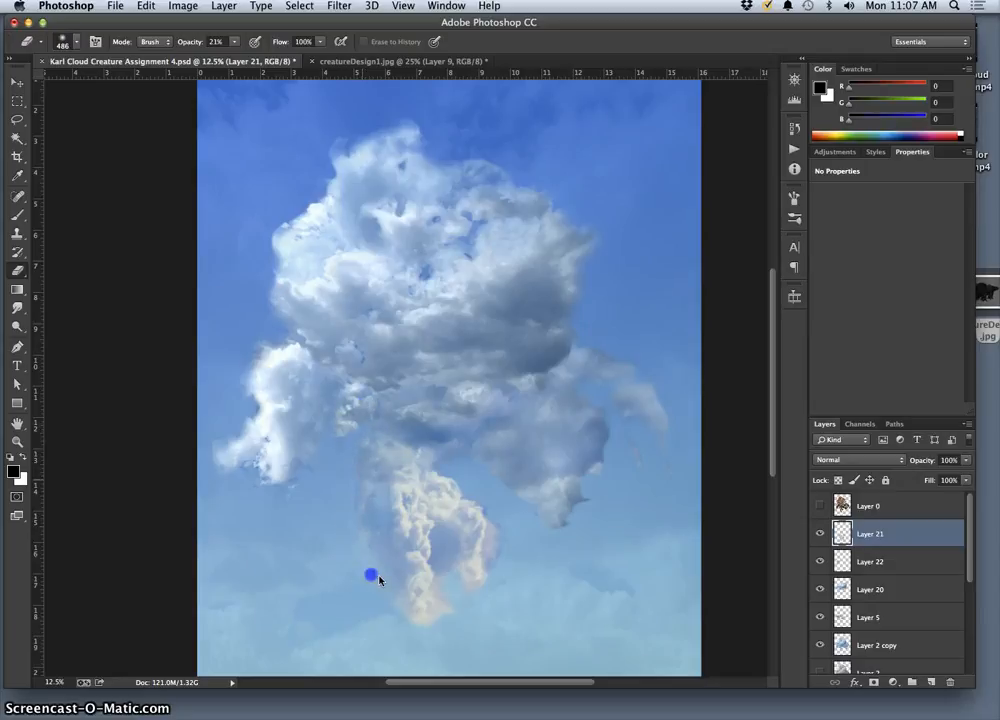
pyautogui.moveTo(453, 567)
pyautogui.mouseDown()
pyautogui.moveTo(475, 507)
pyautogui.moveTo(426, 456)
pyautogui.moveTo(435, 450)
pyautogui.moveTo(408, 455)
pyautogui.moveTo(415, 372)
pyautogui.moveTo(360, 370)
pyautogui.moveTo(368, 384)
pyautogui.moveTo(369, 353)
pyautogui.moveTo(403, 378)
pyautogui.mouseUp()
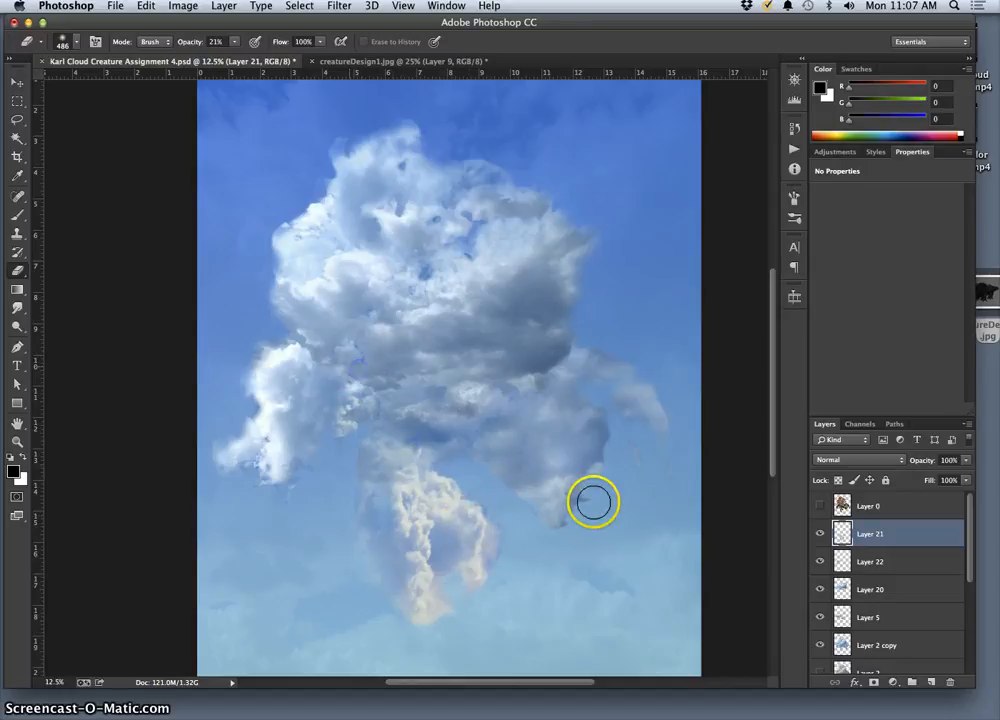
# Erase more of Layer 21 around both sides of the leg, the left waist and the left arm.
pyautogui.moveTo(345, 562)
pyautogui.mouseDown()
pyautogui.moveTo(327, 450)
pyautogui.moveTo(329, 470)
pyautogui.moveTo(284, 489)
pyautogui.mouseUp()
pyautogui.moveTo(355, 354); pyautogui.dragTo(368, 387)
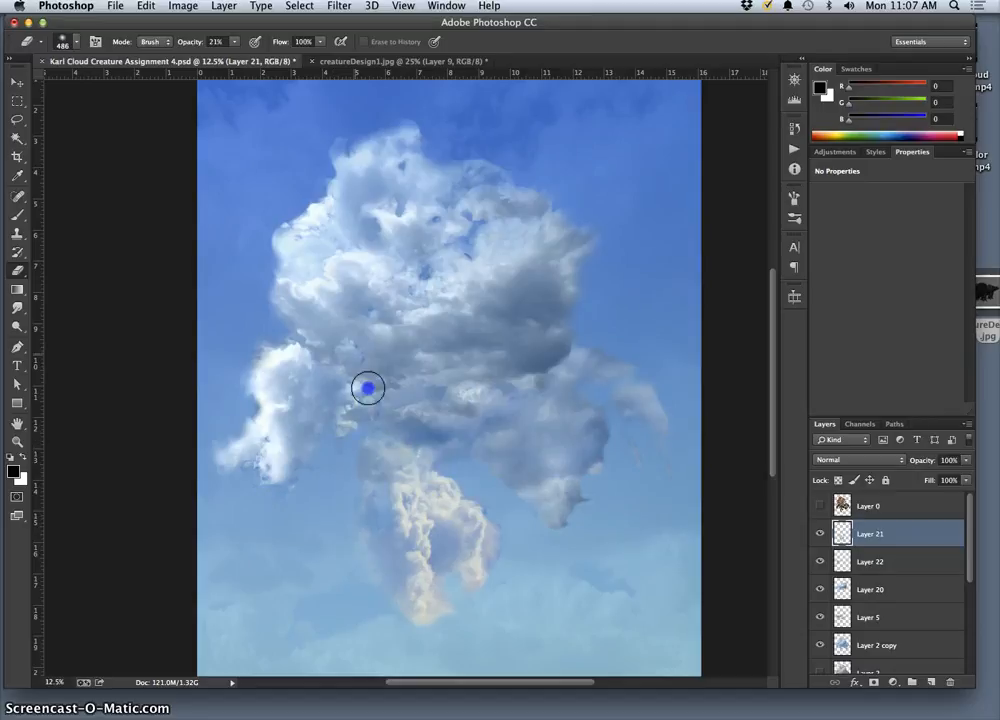
pyautogui.moveTo(372, 548); pyautogui.dragTo(440, 605)
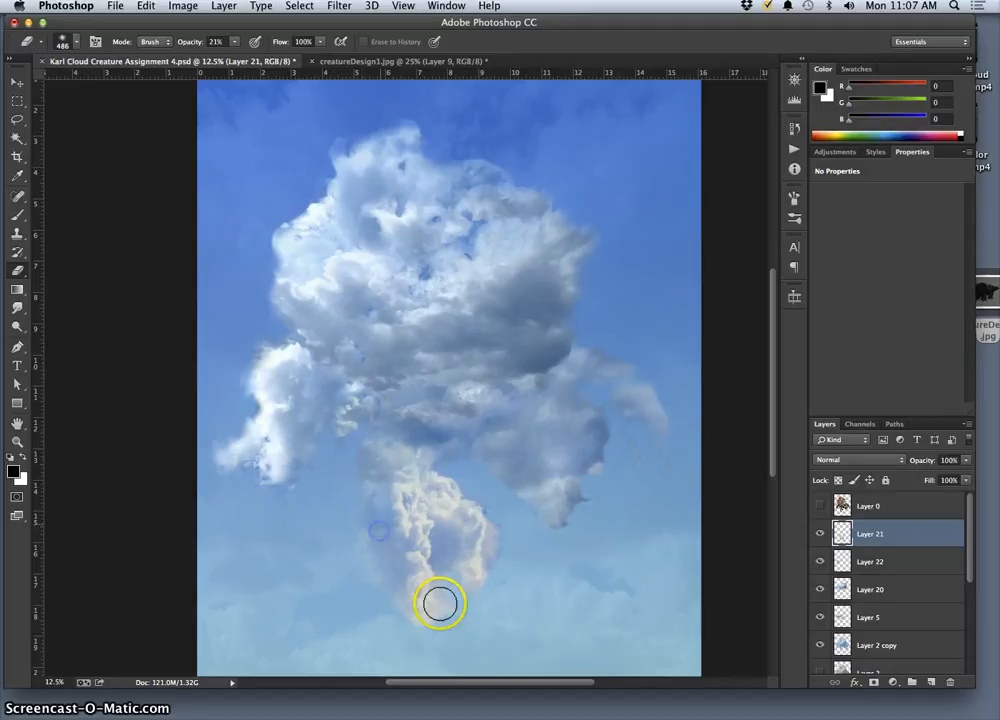
pyautogui.moveTo(485, 505)
pyautogui.mouseDown()
pyautogui.moveTo(487, 524)
pyautogui.moveTo(507, 527)
pyautogui.mouseUp()
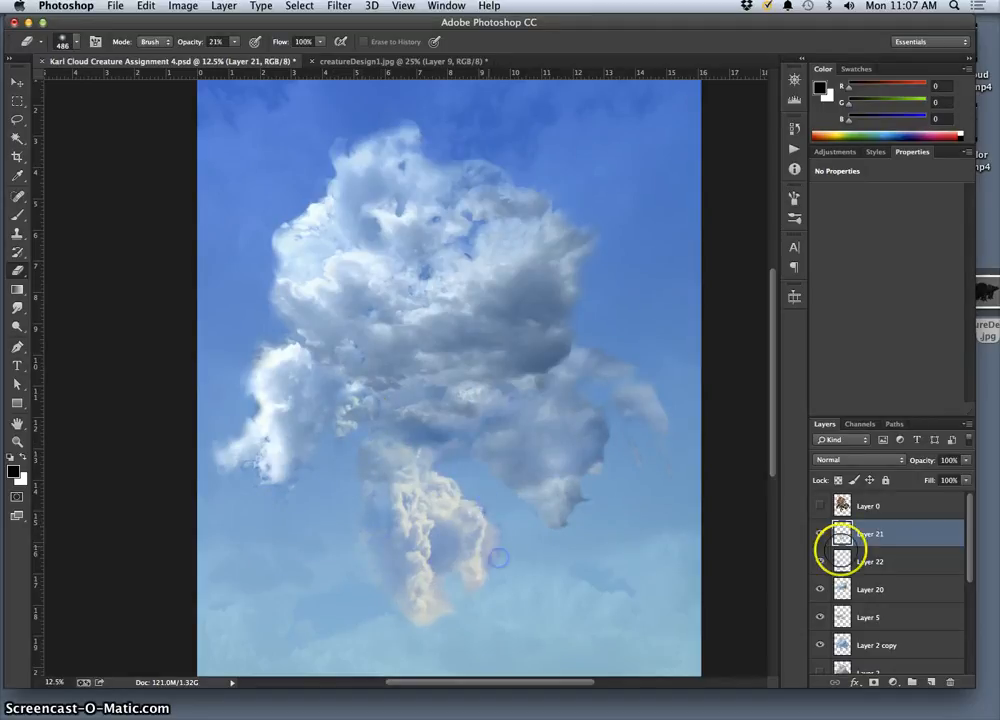
pyautogui.moveTo(268, 411); pyautogui.dragTo(257, 407)
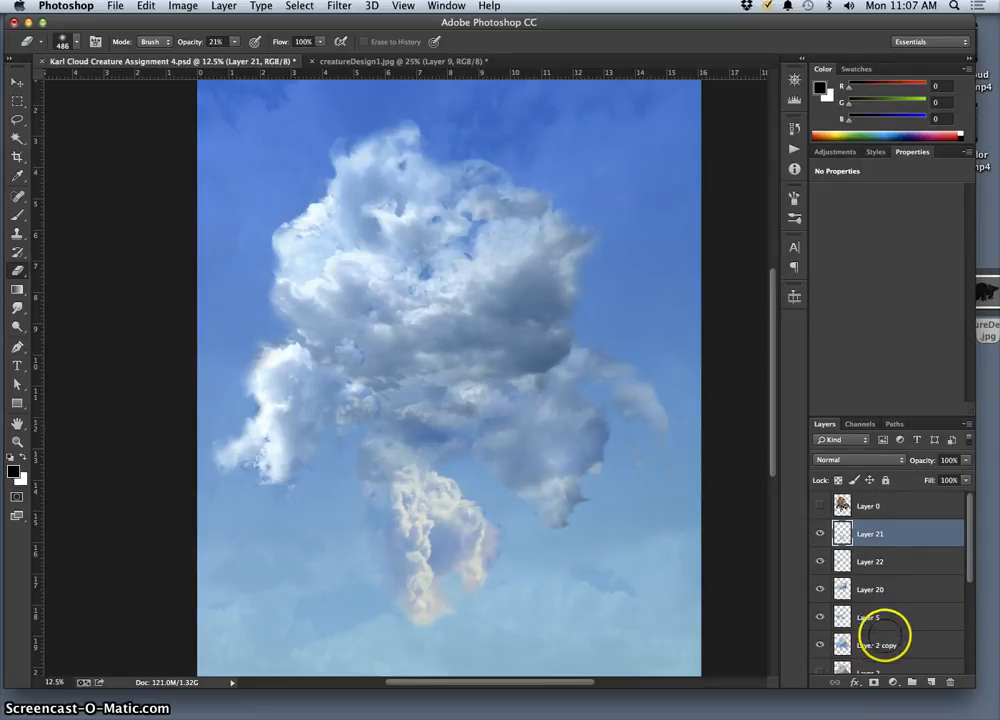
# Select Layer 2 copy and try erasing over the lower belly and around the leg.
pyautogui.doubleClick(862, 645)
pyautogui.press('Return')
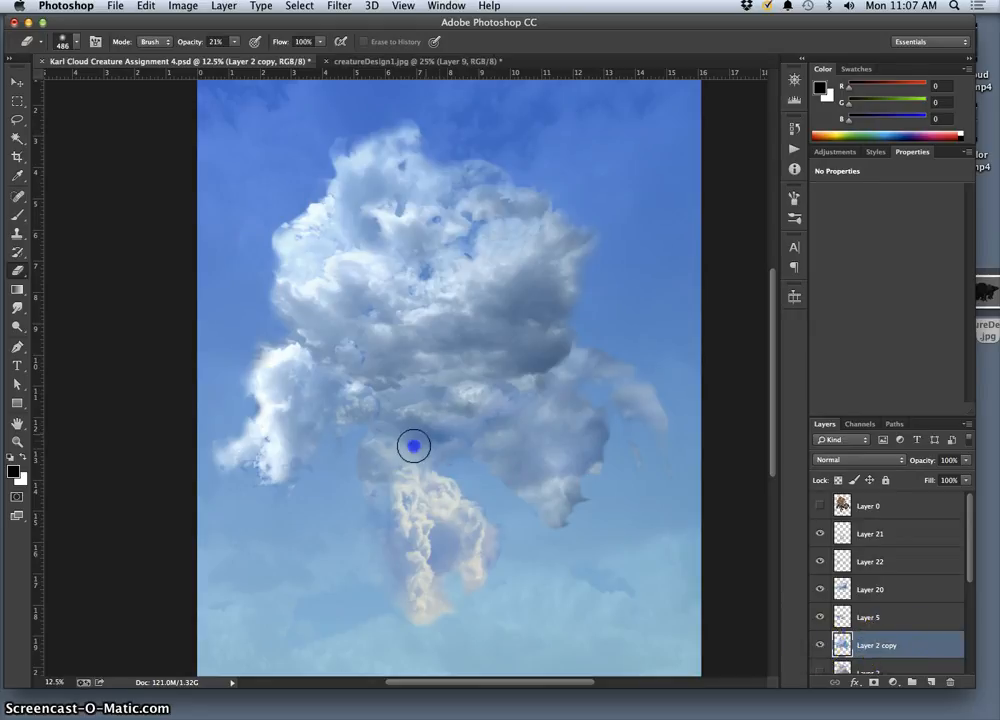
pyautogui.moveTo(381, 540)
pyautogui.mouseDown()
pyautogui.moveTo(408, 564)
pyautogui.moveTo(397, 535)
pyautogui.moveTo(429, 543)
pyautogui.mouseUp()
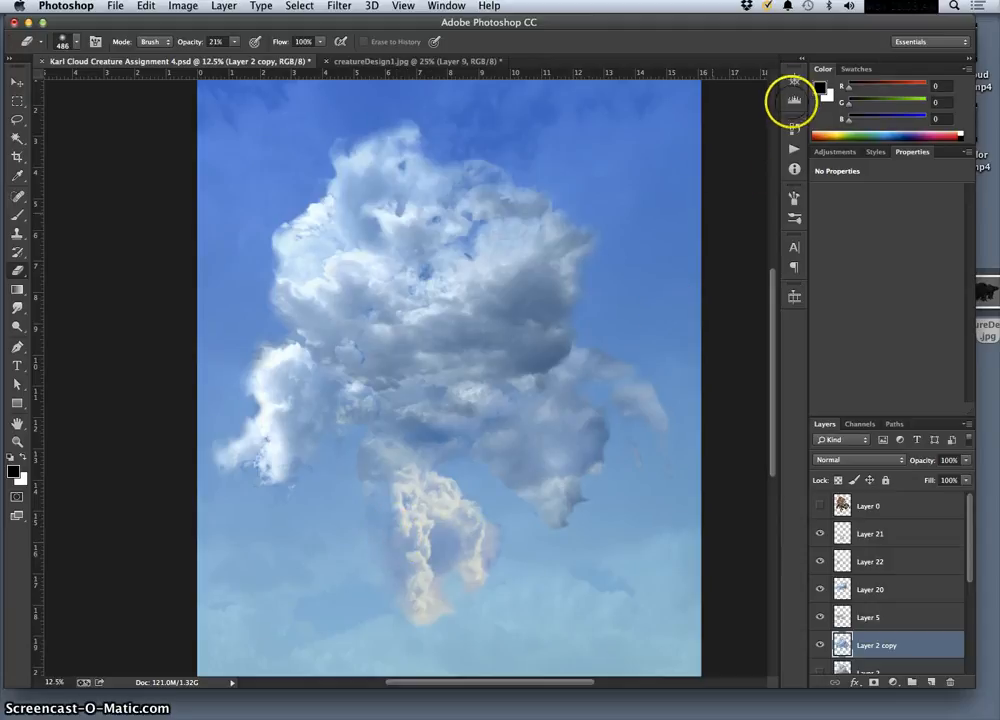
# Step back through the history to undo the recent erasing, then erase softly below the tip of the right lower body on Layer 21.
pyautogui.press('super+z')
pyautogui.click(794, 131)
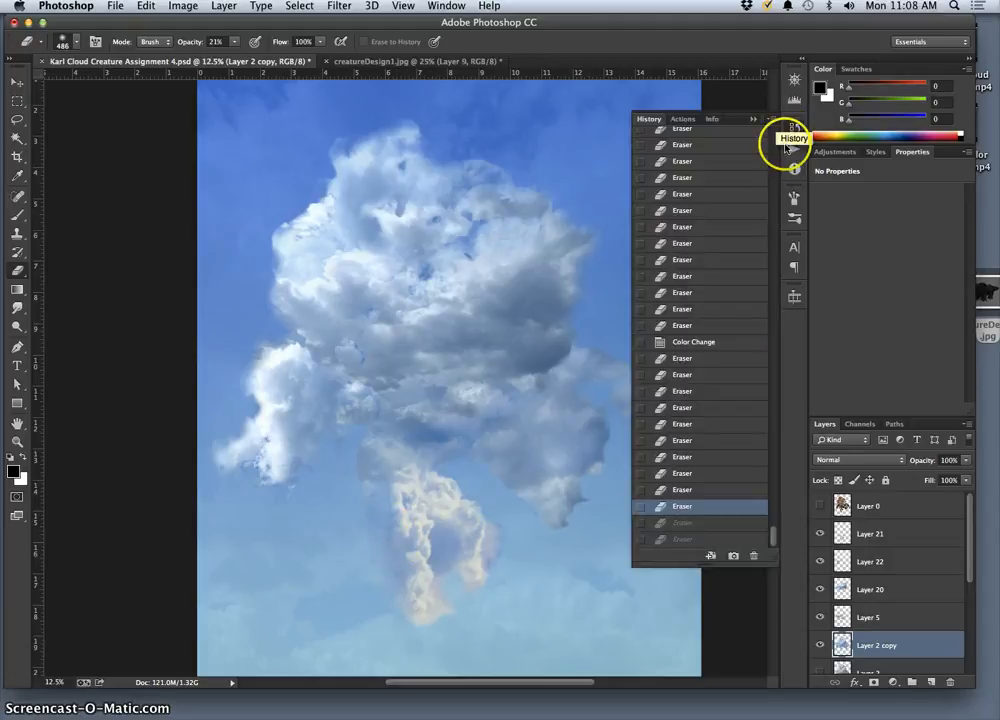
pyautogui.click(681, 473)
pyautogui.moveTo(684, 452); pyautogui.dragTo(680, 162)
pyautogui.moveTo(774, 538); pyautogui.dragTo(765, 461)
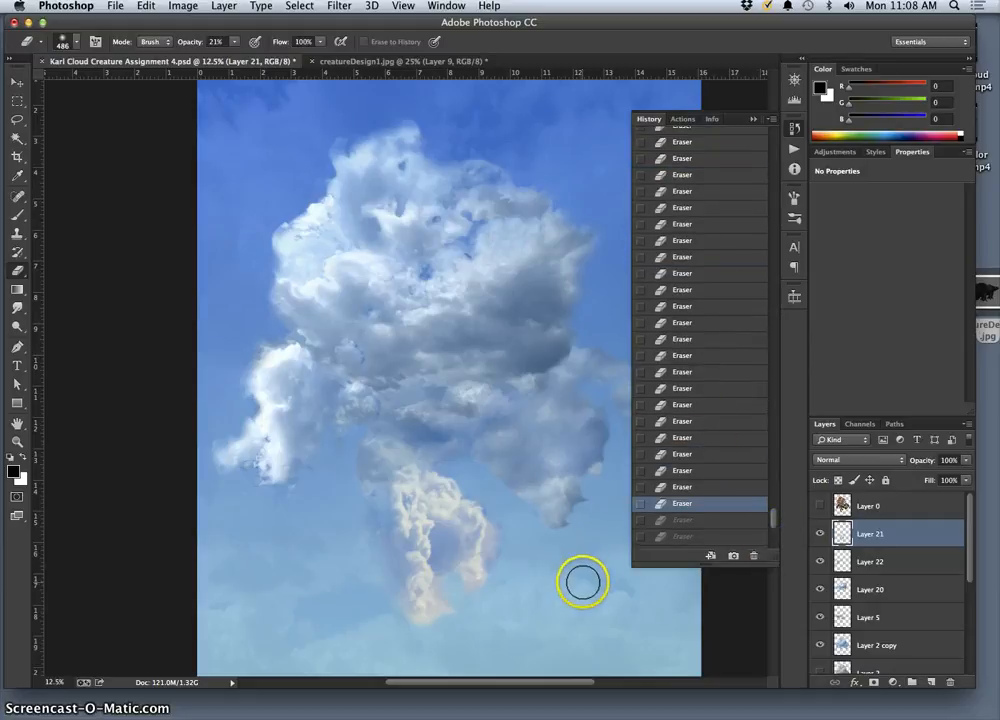
pyautogui.moveTo(583, 582); pyautogui.dragTo(551, 542)
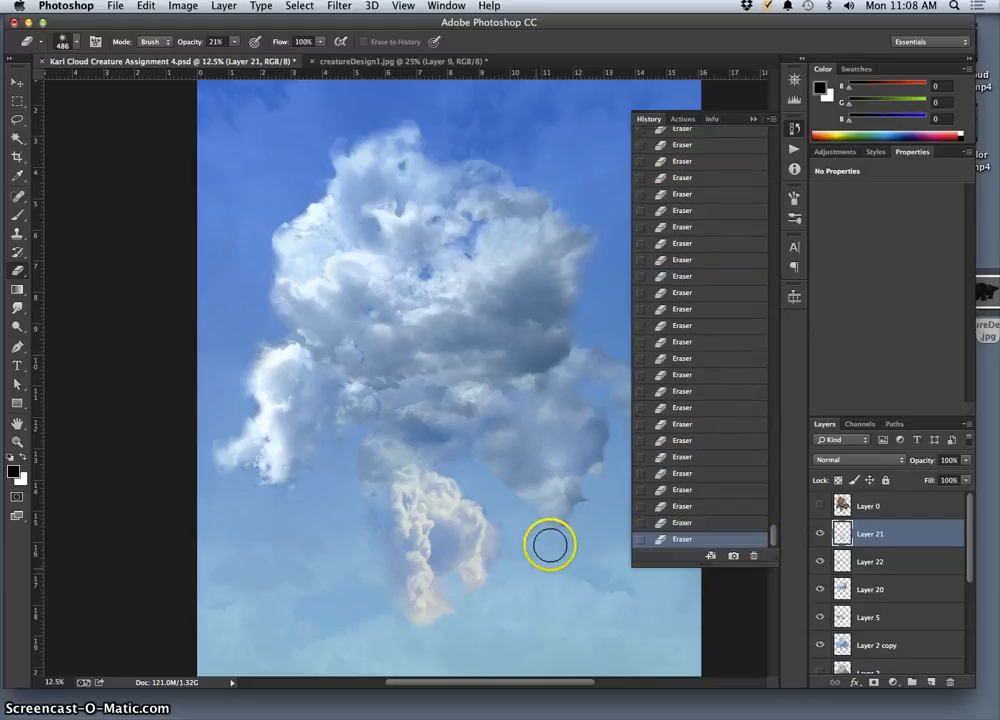
# Check Layer 22 by toggling its visibility, then select it and erase softly around the tip of the left arm.
pyautogui.click(820, 562)
pyautogui.click(820, 562)
pyautogui.click(870, 562)
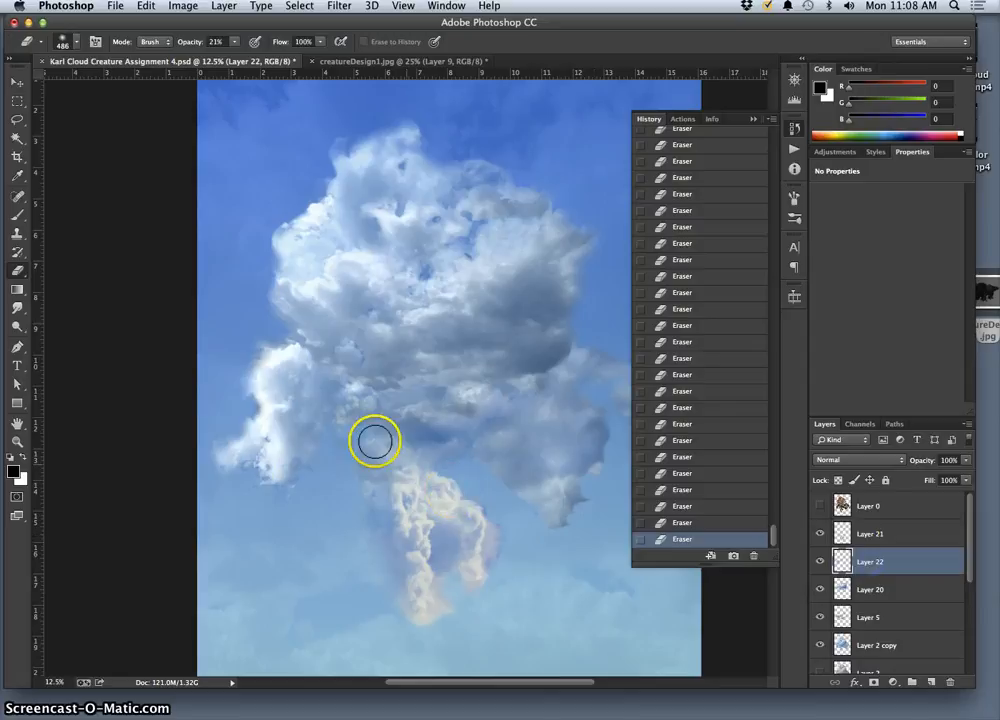
pyautogui.moveTo(281, 485); pyautogui.dragTo(290, 485)
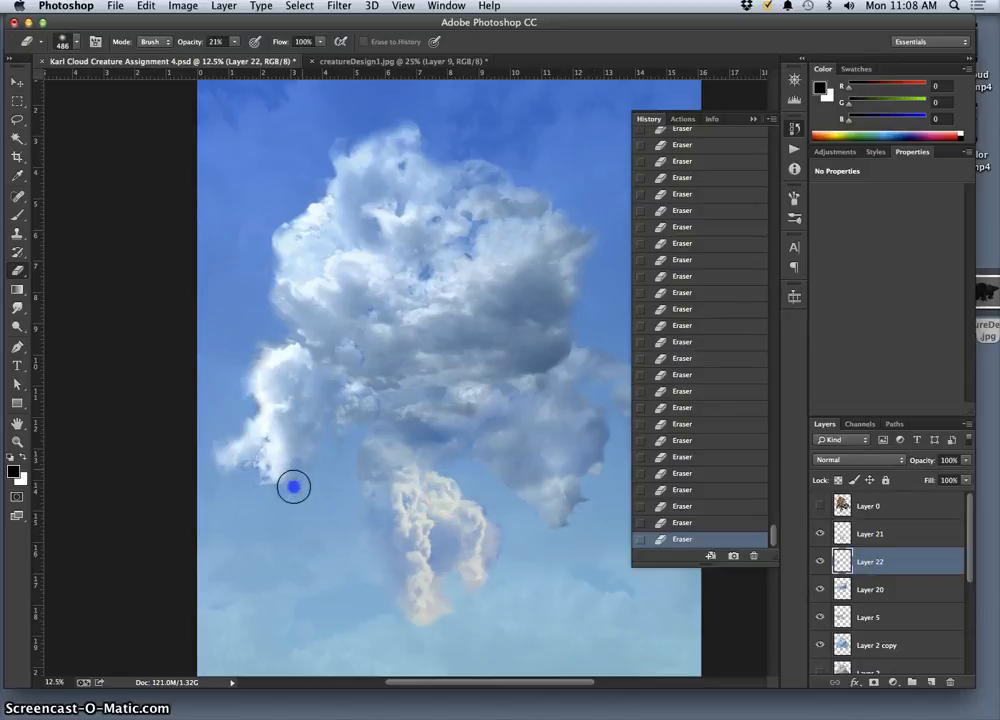
pyautogui.moveTo(310, 473); pyautogui.dragTo(260, 482)
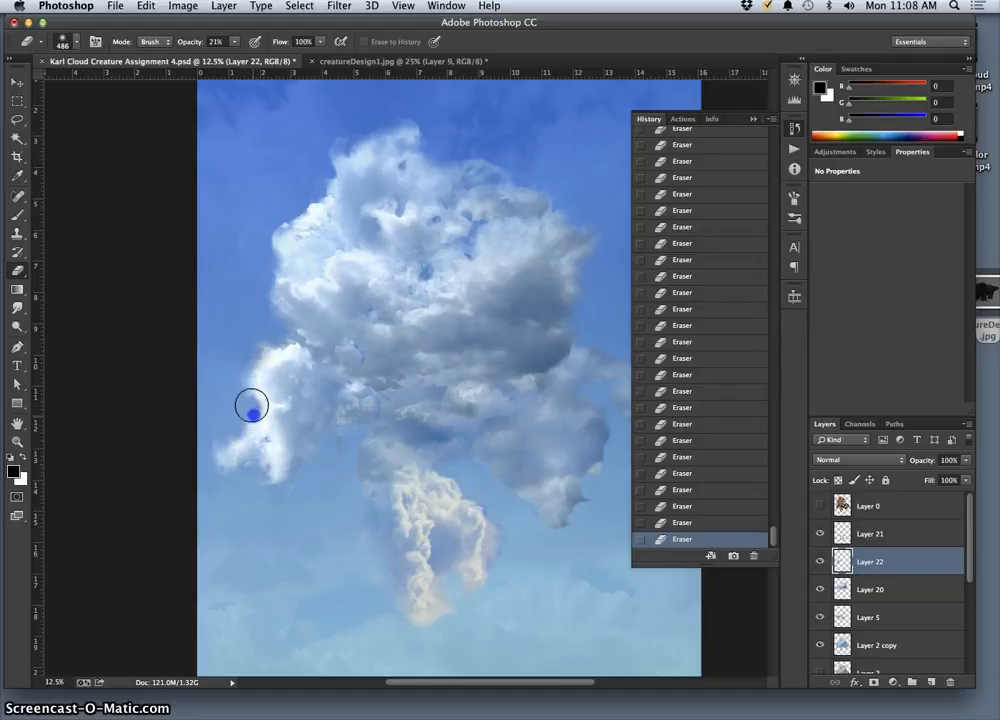
# Try erasing along the upper part of the left arm on Layer 22, then revert to an earlier history state.
pyautogui.moveTo(244, 373)
pyautogui.mouseDown()
pyautogui.moveTo(292, 376)
pyautogui.moveTo(290, 397)
pyautogui.mouseUp()
pyautogui.press('super+z')
pyautogui.click(688, 490)
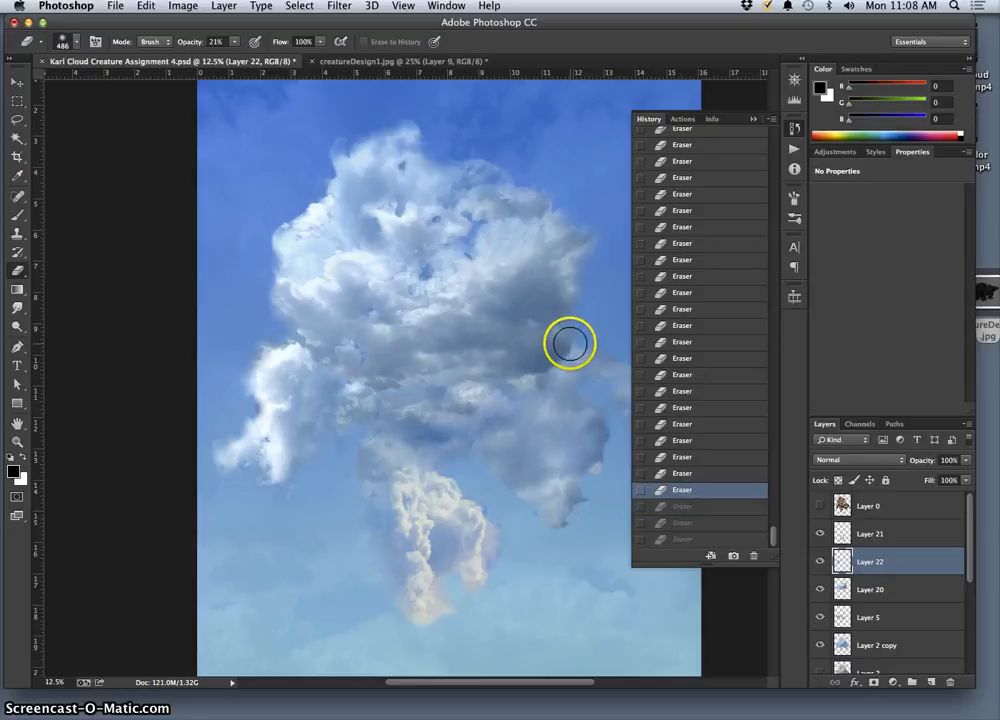
# Pick Layer 20 from the canvas and erase softly along the dark right edge of the body toward the right arm.
pyautogui.click(19, 84)
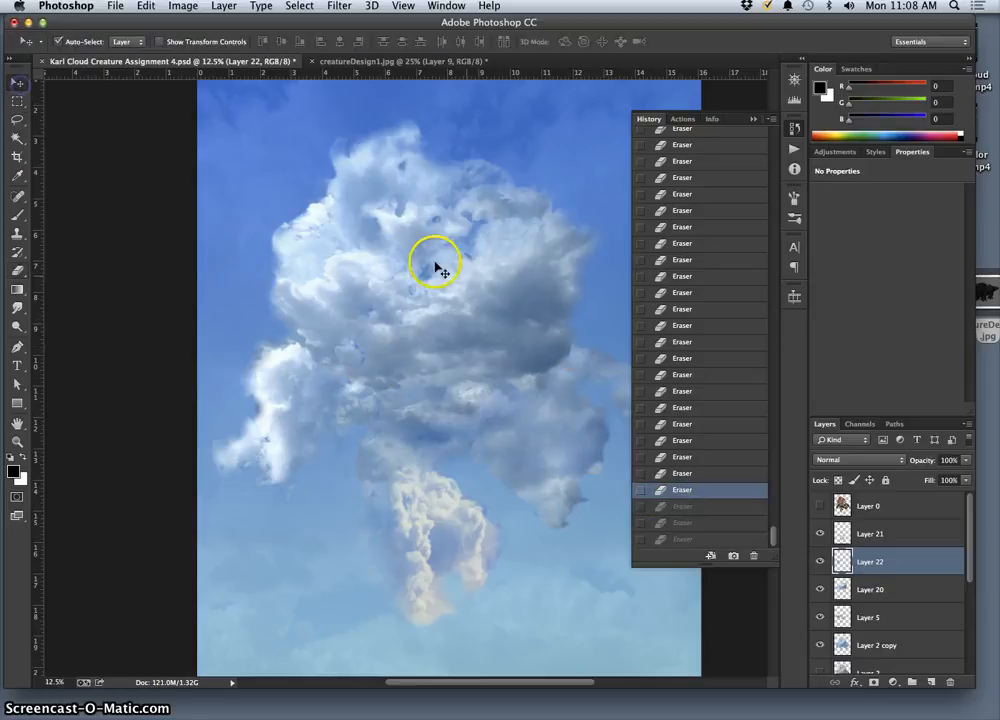
pyautogui.click(560, 345)
pyautogui.click(17, 270)
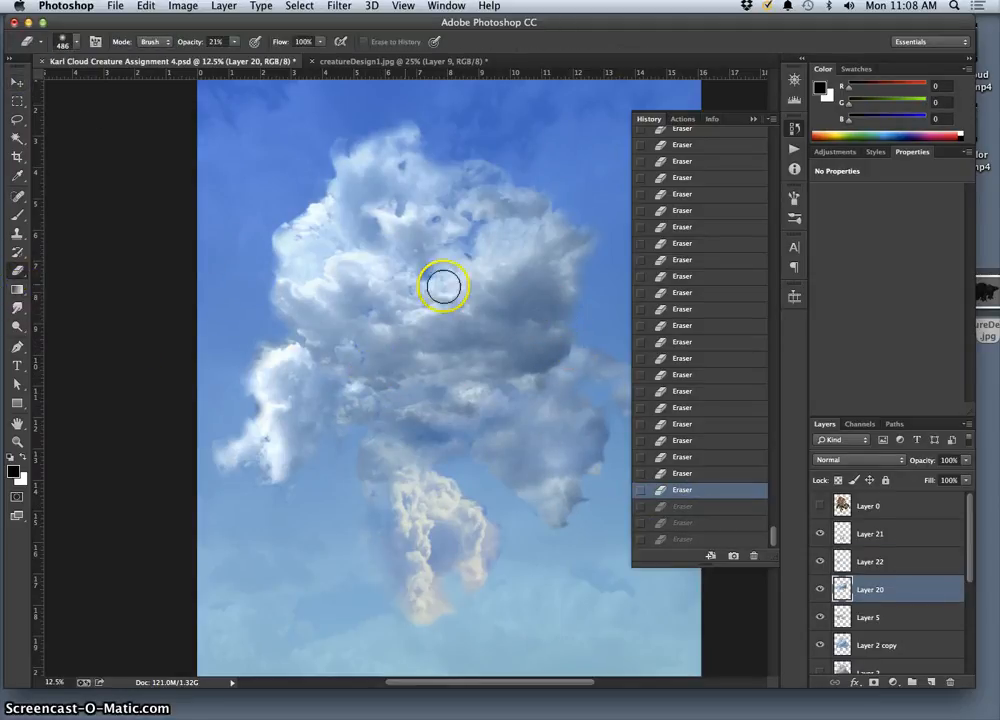
pyautogui.click(573, 339)
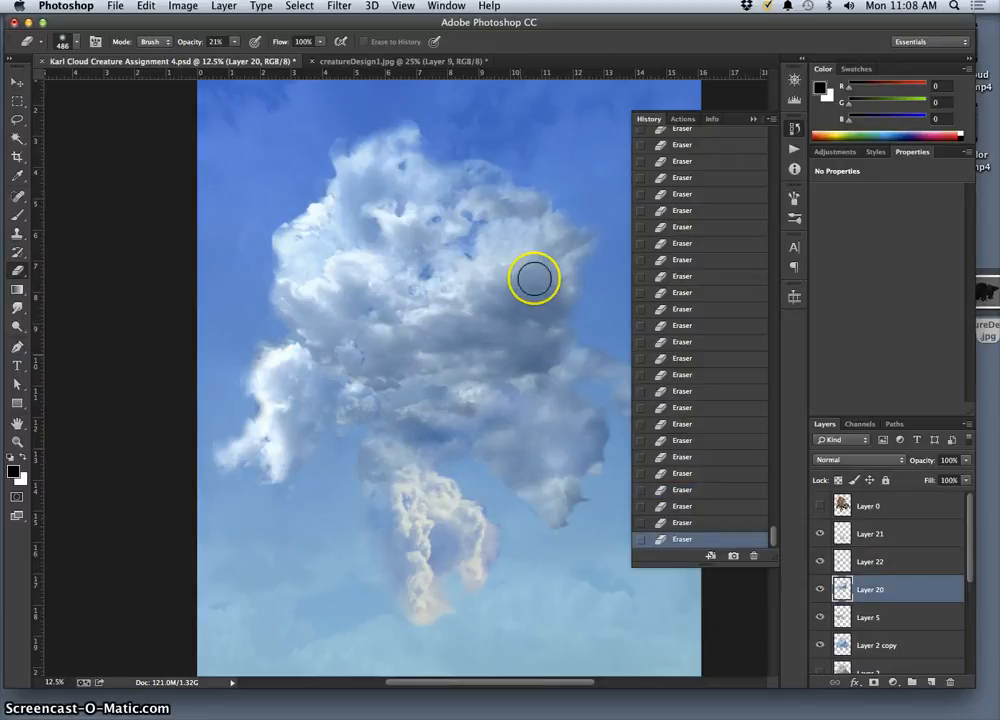
pyautogui.click(754, 118)
pyautogui.moveTo(645, 411)
pyautogui.mouseDown()
pyautogui.moveTo(424, 482)
pyautogui.moveTo(598, 511)
pyautogui.moveTo(590, 496)
pyautogui.moveTo(578, 513)
pyautogui.moveTo(590, 495)
pyautogui.mouseUp()
# Select Layer 2 copy and erase softly around the pointed tips and right edge of the lower right body.
pyautogui.click(870, 645)
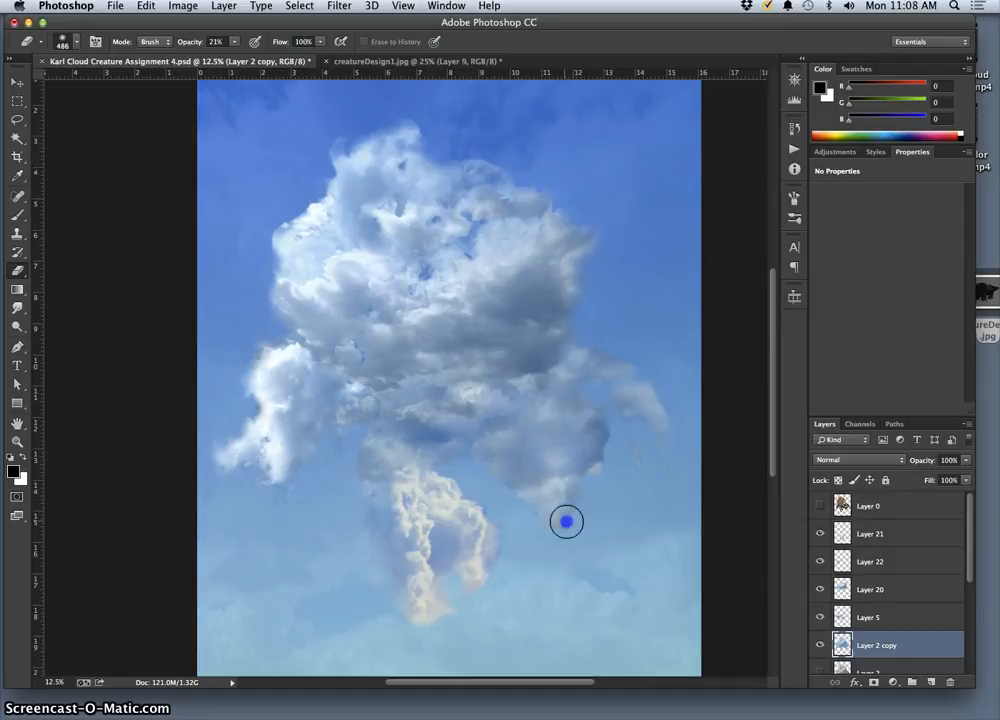
pyautogui.moveTo(566, 521); pyautogui.dragTo(573, 526)
pyautogui.moveTo(599, 466); pyautogui.dragTo(593, 467)
pyautogui.moveTo(562, 510); pyautogui.dragTo(520, 509)
pyautogui.moveTo(599, 449); pyautogui.dragTo(598, 445)
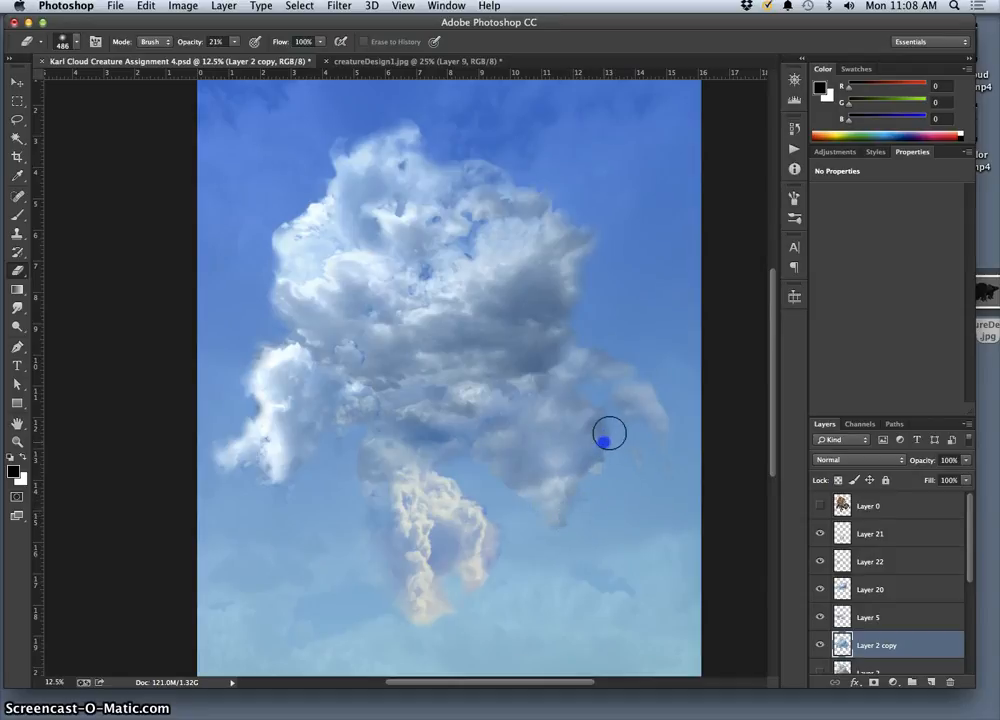
pyautogui.moveTo(612, 460)
pyautogui.mouseDown()
pyautogui.moveTo(598, 397)
pyautogui.moveTo(592, 420)
pyautogui.mouseUp()
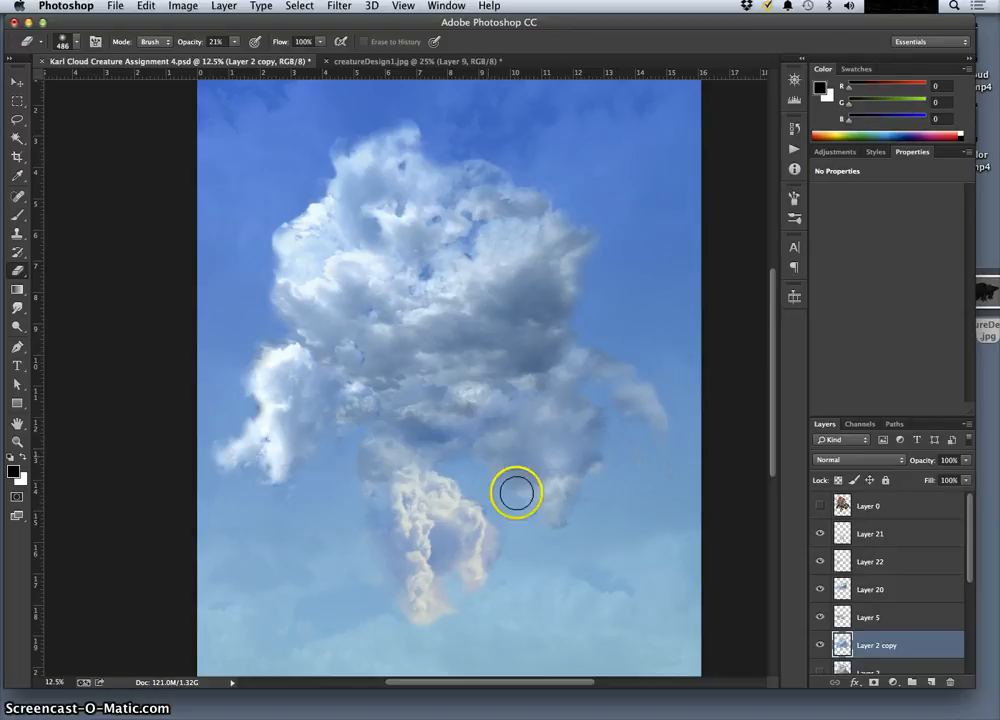
# Create a new layer above Layer 0, give it a red color label, and name it CLONE STAMP.
pyautogui.click(968, 577)
pyautogui.click(921, 512)
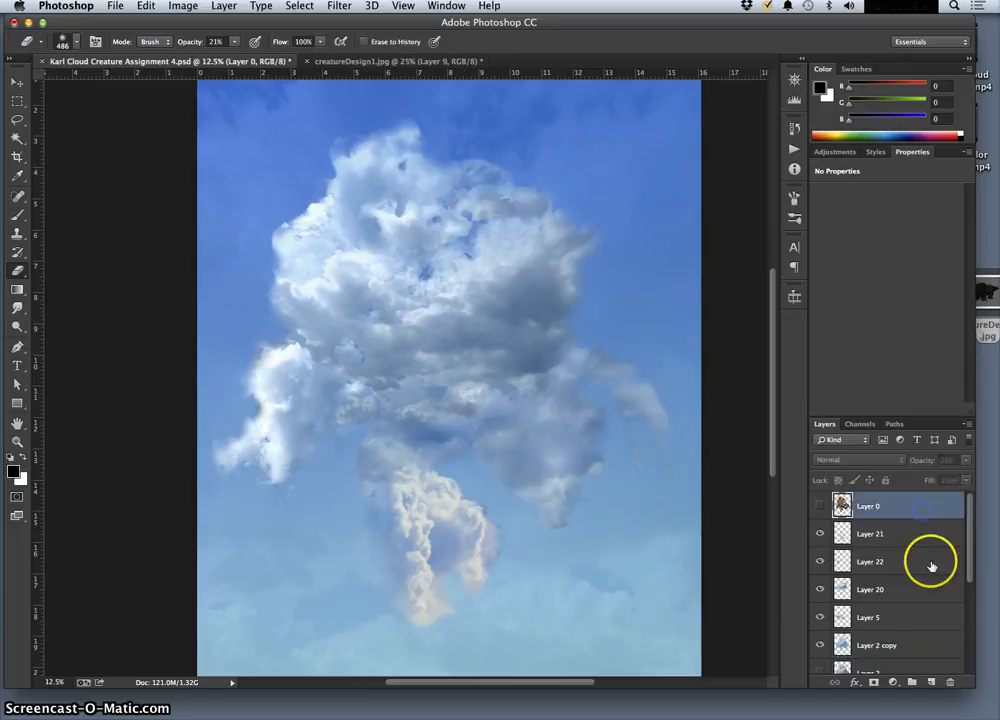
pyautogui.click(931, 682)
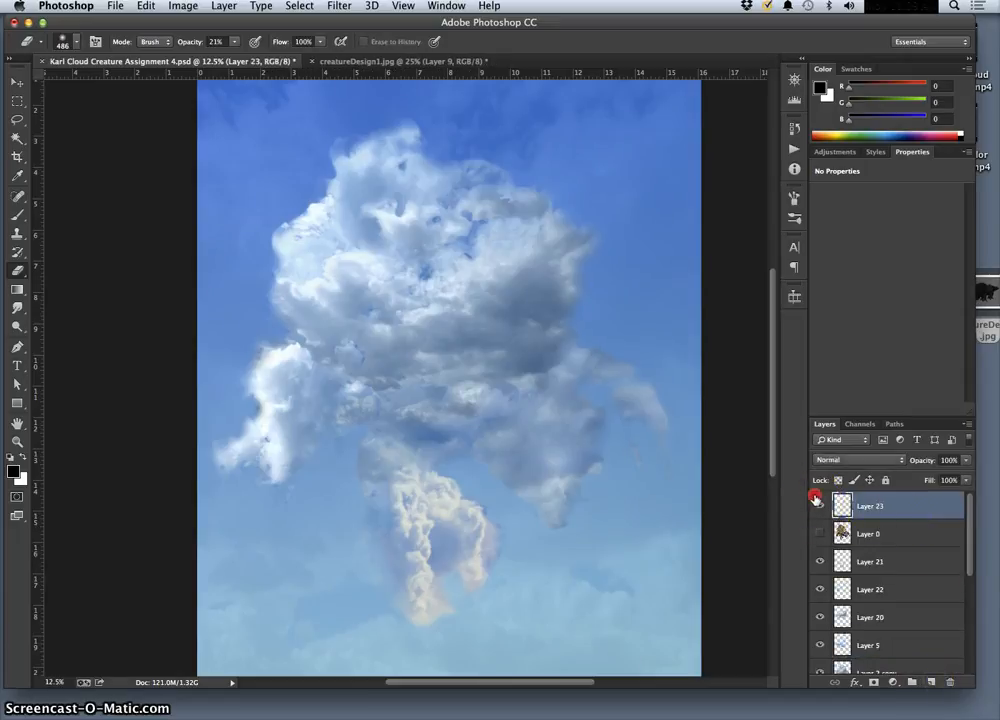
pyautogui.rightClick(816, 497)
pyautogui.click(828, 541)
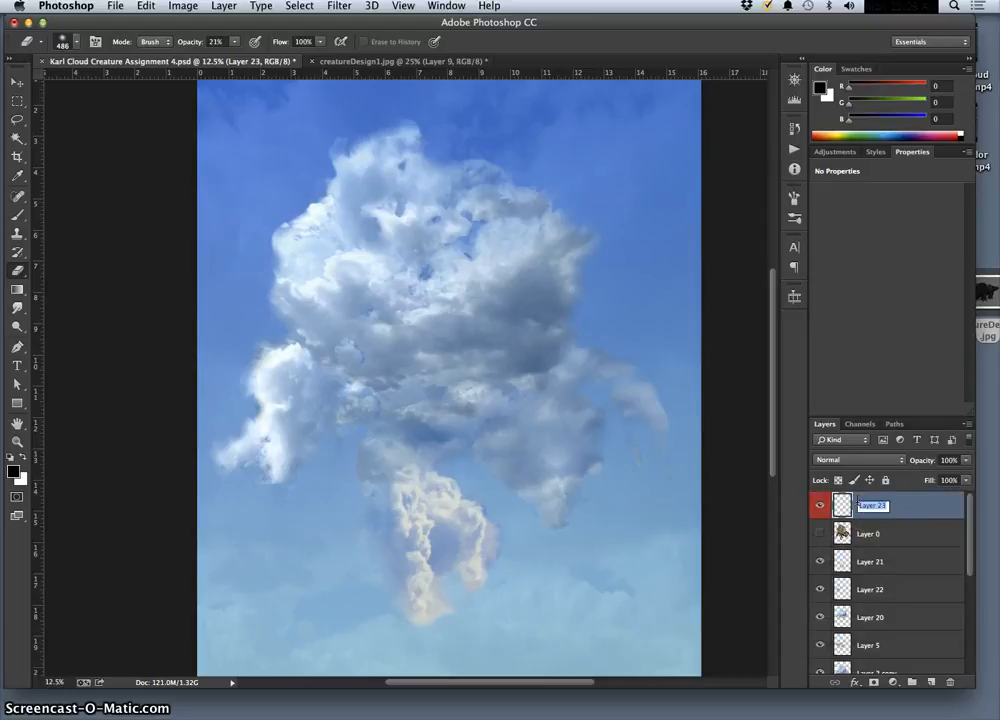
pyautogui.write('MP')
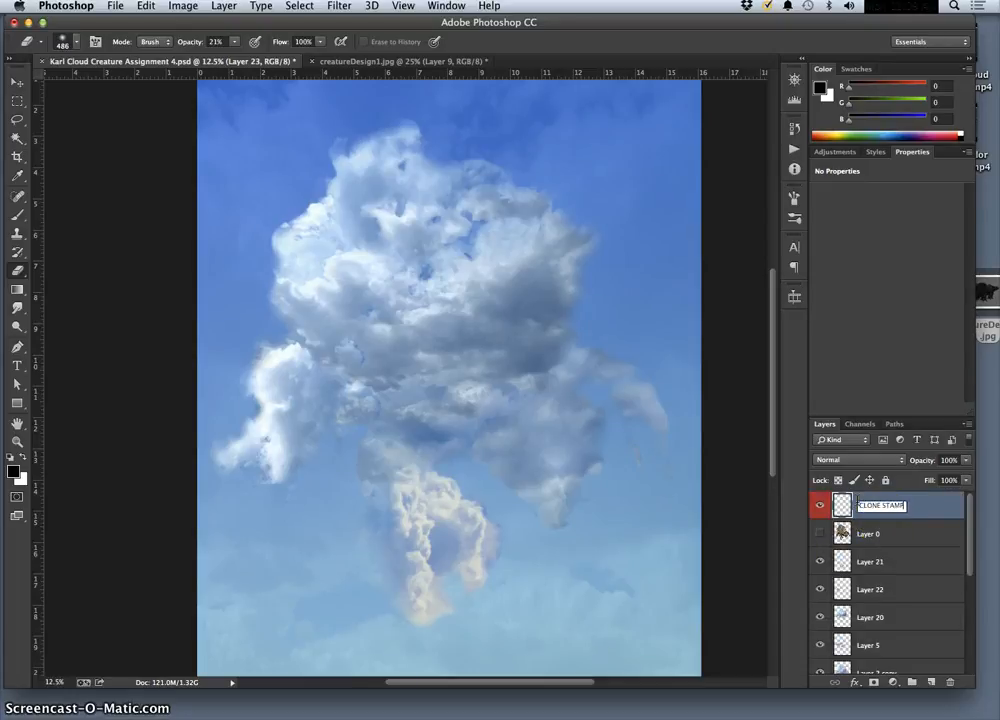
pyautogui.click(940, 512)
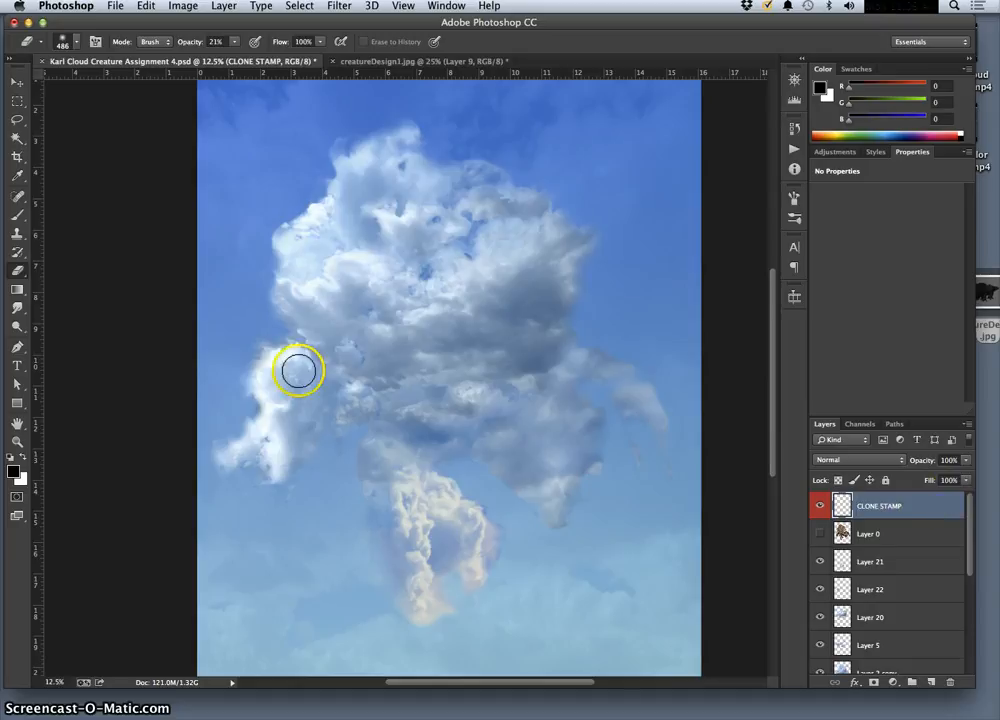
# Set up the Clone Stamp tool with 44% opacity, a 432 px brush size and 8% hardness.
pyautogui.click(16, 232)
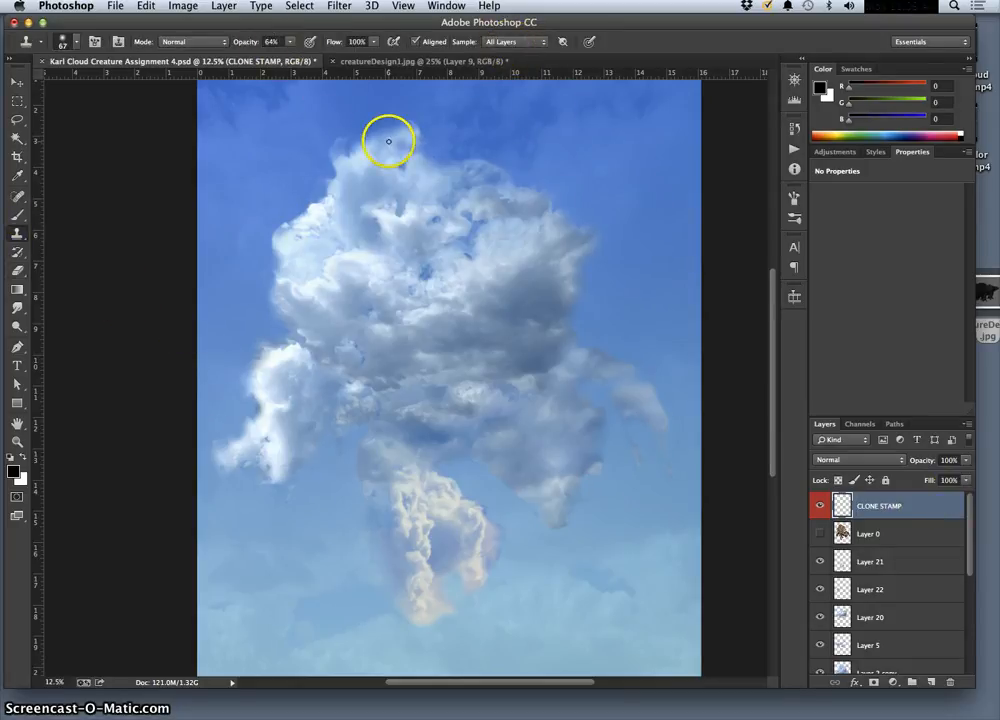
pyautogui.click(290, 41)
pyautogui.moveTo(282, 58); pyautogui.dragTo(283, 59)
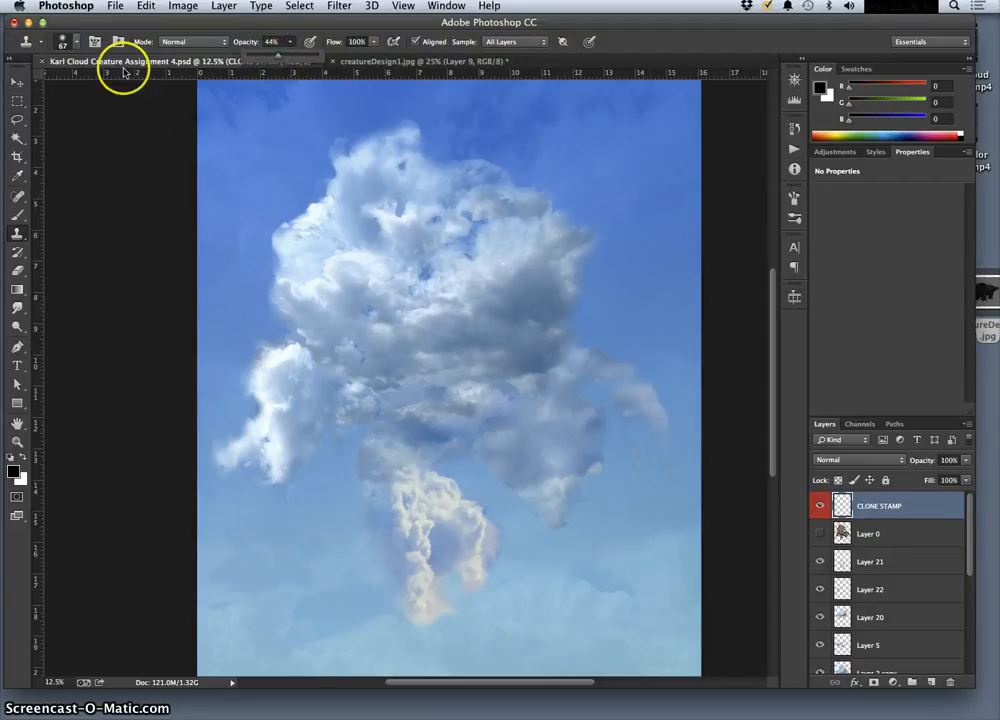
pyautogui.click(64, 40)
pyautogui.moveTo(135, 89); pyautogui.dragTo(141, 88)
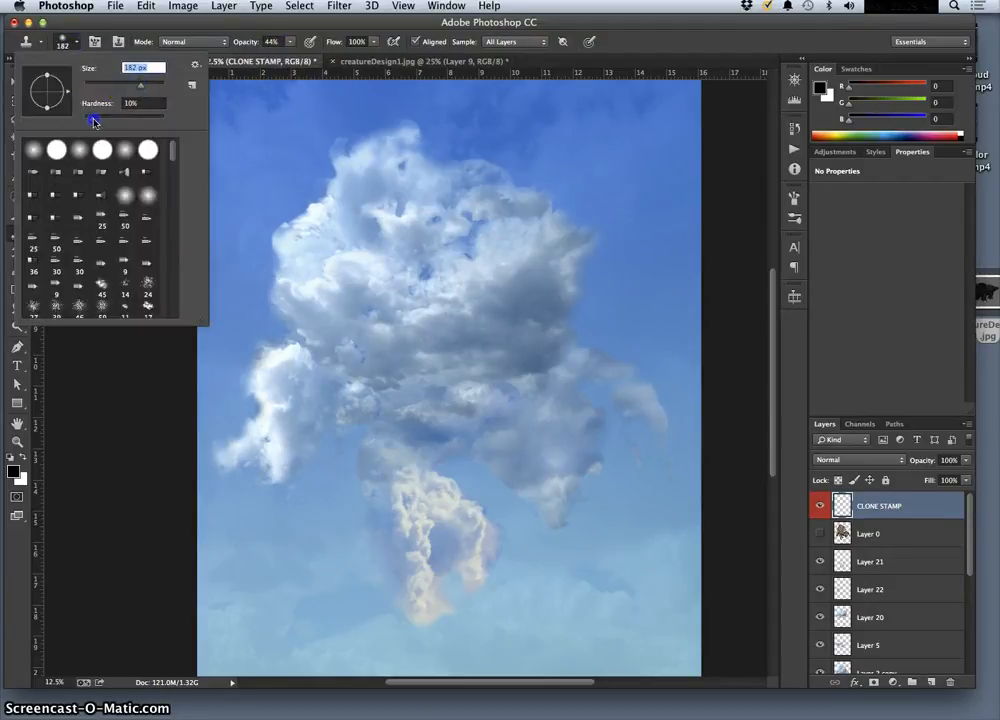
pyautogui.moveTo(94, 121); pyautogui.dragTo(91, 121)
pyautogui.moveTo(141, 86); pyautogui.dragTo(154, 85)
# Sample the bright cloud texture of the leg and clone it across the lower right body.
pyautogui.keyDown('alt'); pyautogui.click(505, 360); pyautogui.keyUp('alt')
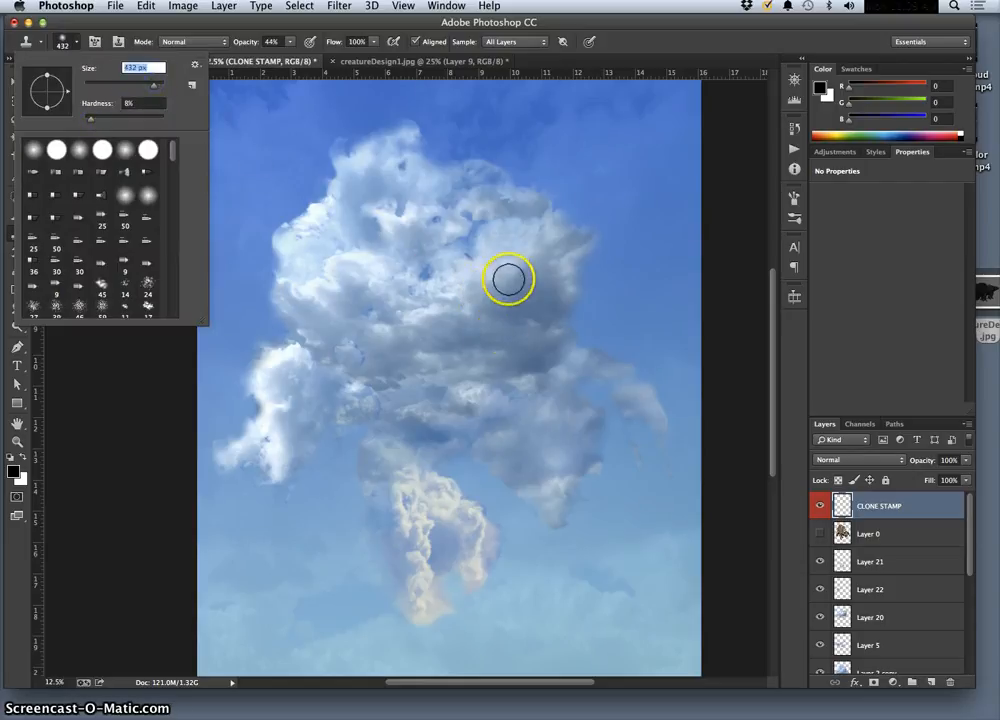
pyautogui.keyDown('alt'); pyautogui.click(418, 494); pyautogui.keyUp('alt')
pyautogui.moveTo(541, 419)
pyautogui.mouseDown()
pyautogui.moveTo(558, 431)
pyautogui.moveTo(493, 405)
pyautogui.moveTo(583, 434)
pyautogui.mouseUp()
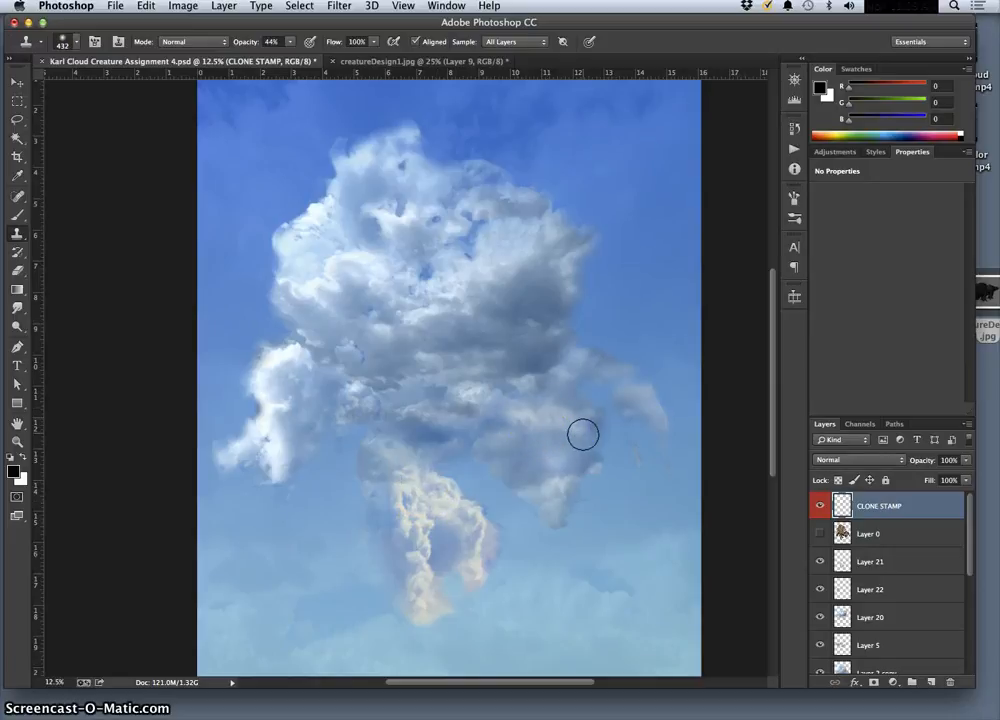
# Lower the Clone Stamp opacity to 22% and clone cloud texture over the lower right body and the top of the leg.
pyautogui.click(289, 42)
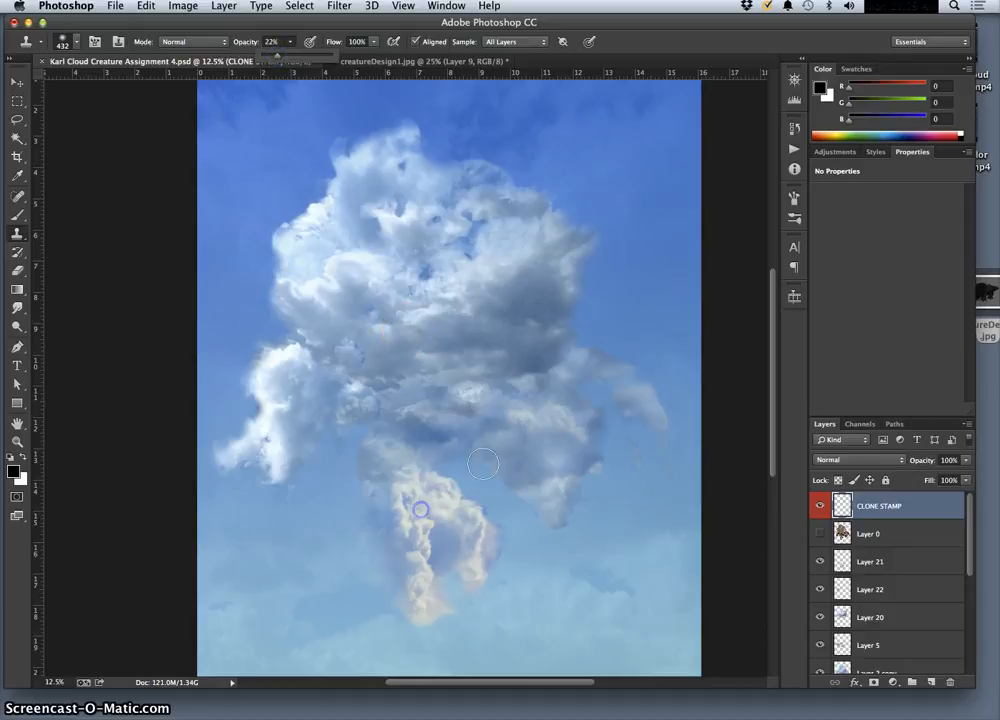
pyautogui.click(523, 434)
pyautogui.moveTo(567, 446); pyautogui.dragTo(568, 456)
pyautogui.keyDown('alt'); pyautogui.click(566, 506); pyautogui.keyUp('alt')
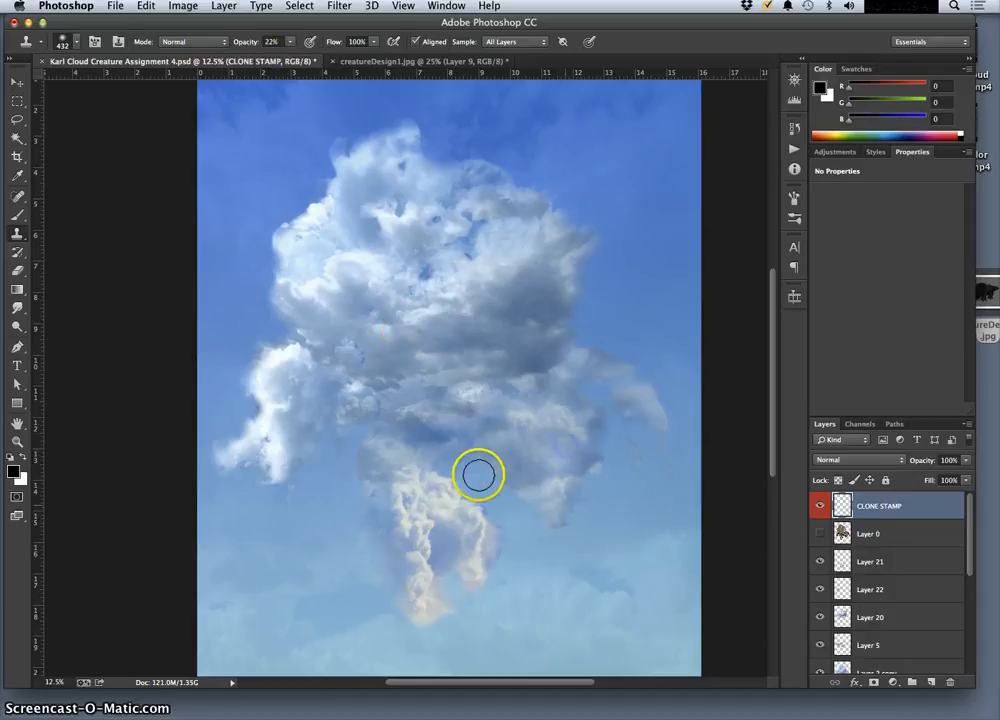
pyautogui.moveTo(403, 479); pyautogui.dragTo(402, 462)
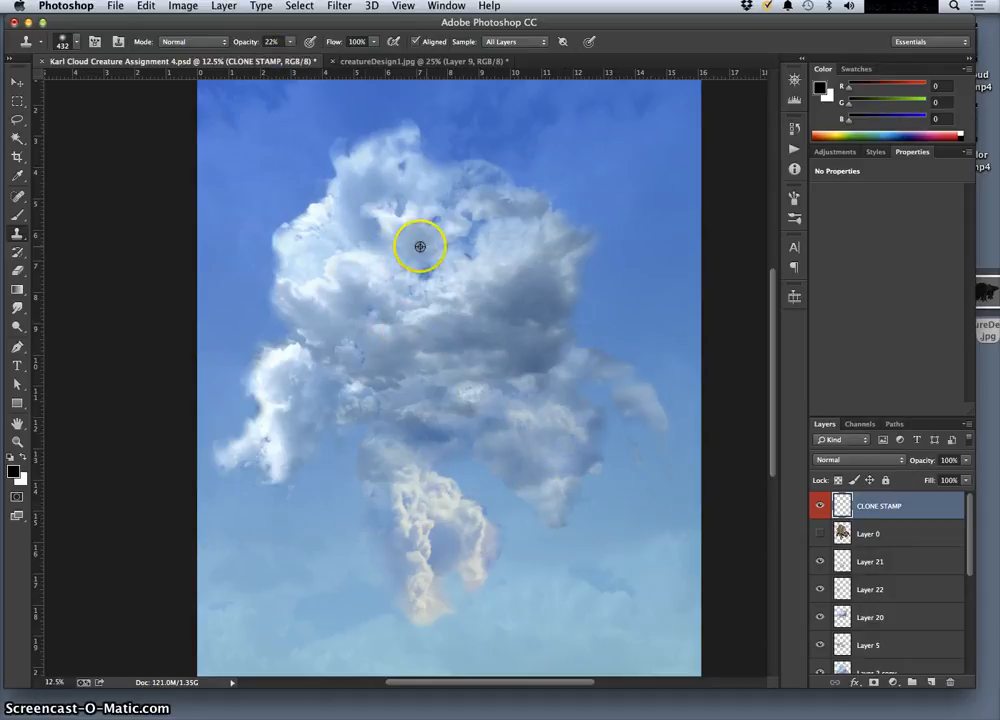
# Sample the lighter cloud on the right chest and clone it over the lower belly and the right waist.
pyautogui.keyDown('alt'); pyautogui.click(493, 266); pyautogui.keyUp('alt')
pyautogui.moveTo(451, 395)
pyautogui.mouseDown()
pyautogui.moveTo(417, 382)
pyautogui.moveTo(369, 394)
pyautogui.moveTo(402, 386)
pyautogui.moveTo(350, 378)
pyautogui.moveTo(351, 340)
pyautogui.moveTo(355, 378)
pyautogui.mouseUp()
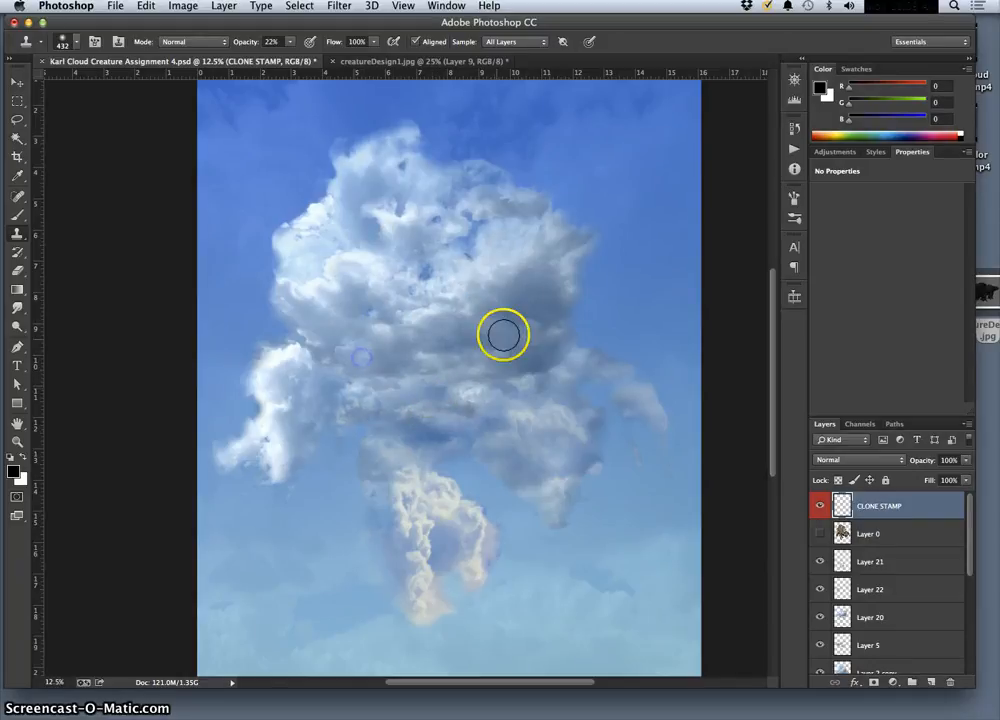
pyautogui.keyDown('alt'); pyautogui.click(502, 259); pyautogui.keyUp('alt')
pyautogui.moveTo(538, 355)
pyautogui.mouseDown()
pyautogui.moveTo(534, 310)
pyautogui.moveTo(553, 323)
pyautogui.moveTo(570, 363)
pyautogui.moveTo(568, 391)
pyautogui.moveTo(550, 384)
pyautogui.moveTo(540, 402)
pyautogui.moveTo(516, 387)
pyautogui.moveTo(541, 391)
pyautogui.moveTo(501, 386)
pyautogui.moveTo(572, 377)
pyautogui.mouseUp()
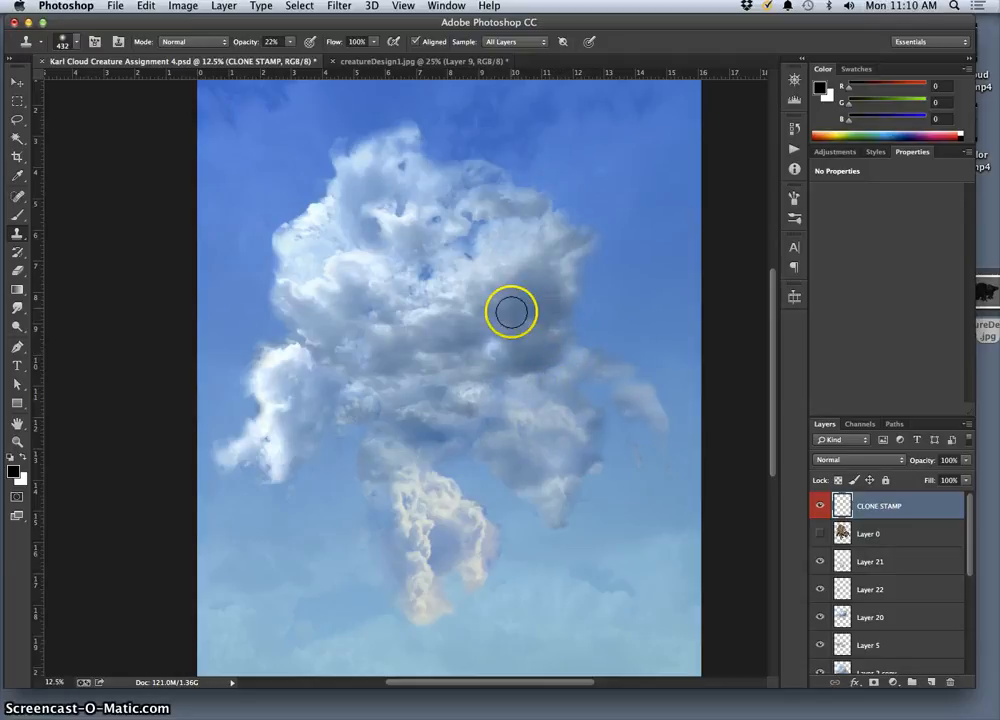
# Sample the bright cloud on the left chest and clone it over the left side of the body.
pyautogui.keyDown('alt'); pyautogui.click(342, 258); pyautogui.keyUp('alt')
pyautogui.moveTo(320, 272); pyautogui.dragTo(309, 269)
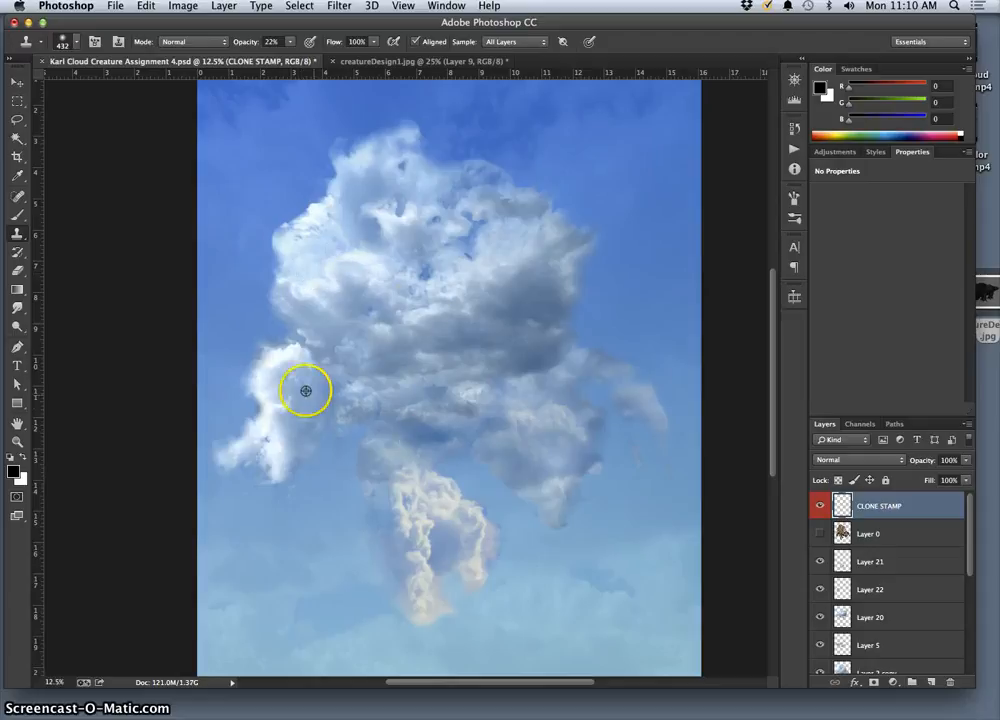
pyautogui.keyDown('alt'); pyautogui.click(412, 410); pyautogui.keyUp('alt')
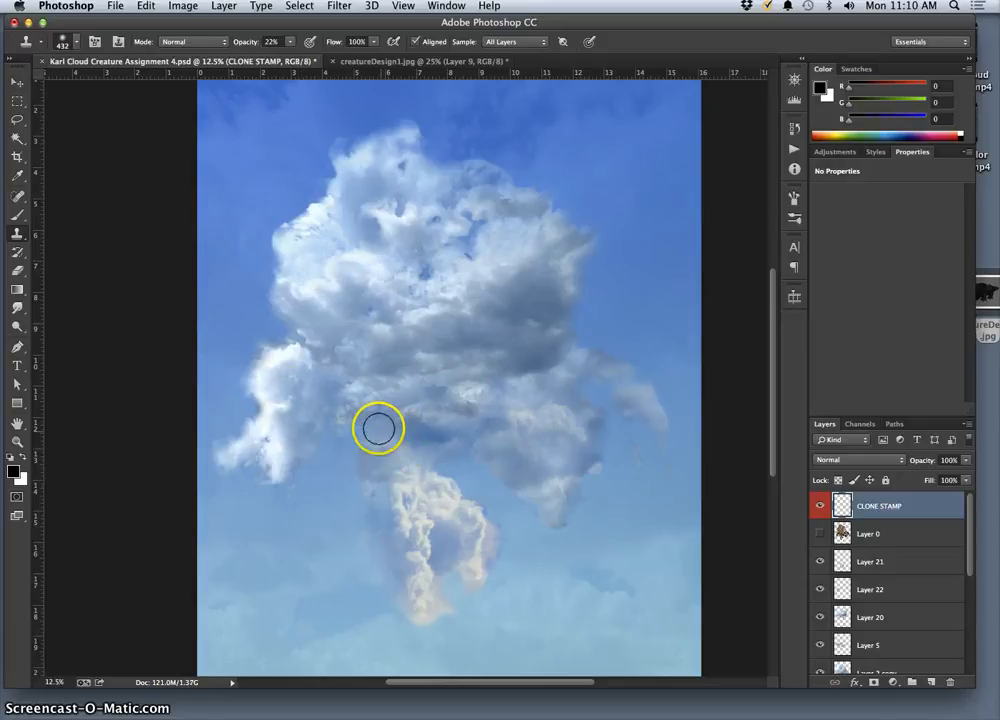
# Try cloning texture from the left hand and the dark right chest over the upper left of the leg, undoing the strokes.
pyautogui.keyDown('alt'); pyautogui.click(277, 453); pyautogui.keyUp('alt')
pyautogui.moveTo(393, 468)
pyautogui.mouseDown()
pyautogui.moveTo(363, 461)
pyautogui.moveTo(373, 445)
pyautogui.moveTo(370, 485)
pyautogui.moveTo(363, 456)
pyautogui.moveTo(380, 454)
pyautogui.moveTo(399, 505)
pyautogui.mouseUp()
pyautogui.press('super+z')
pyautogui.keyDown('alt'); pyautogui.click(523, 298); pyautogui.keyUp('alt')
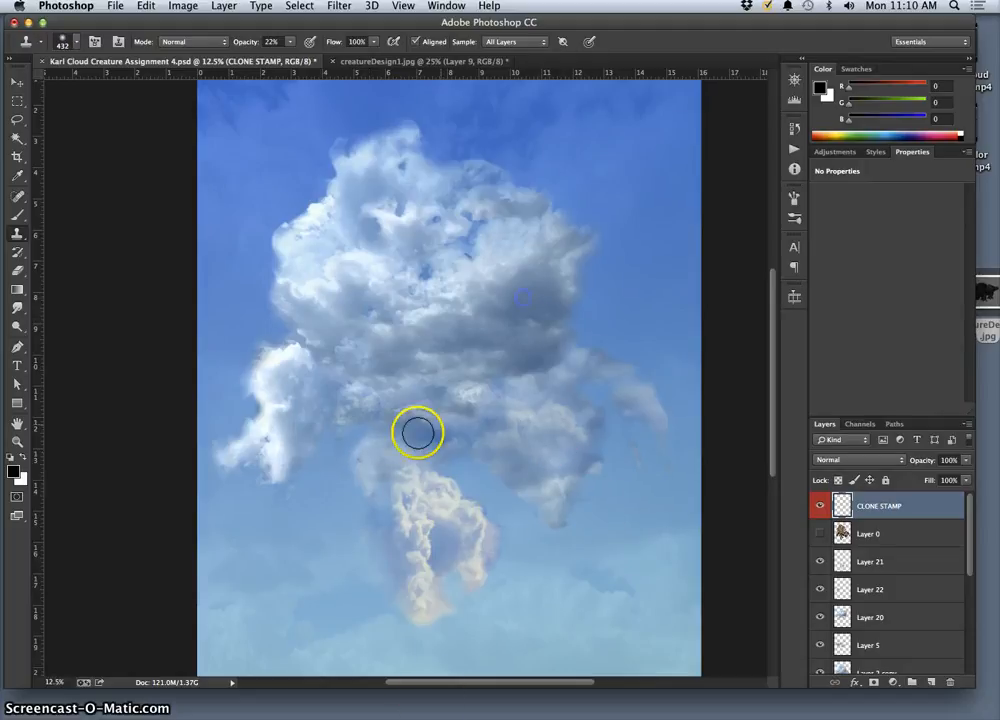
pyautogui.click(362, 460)
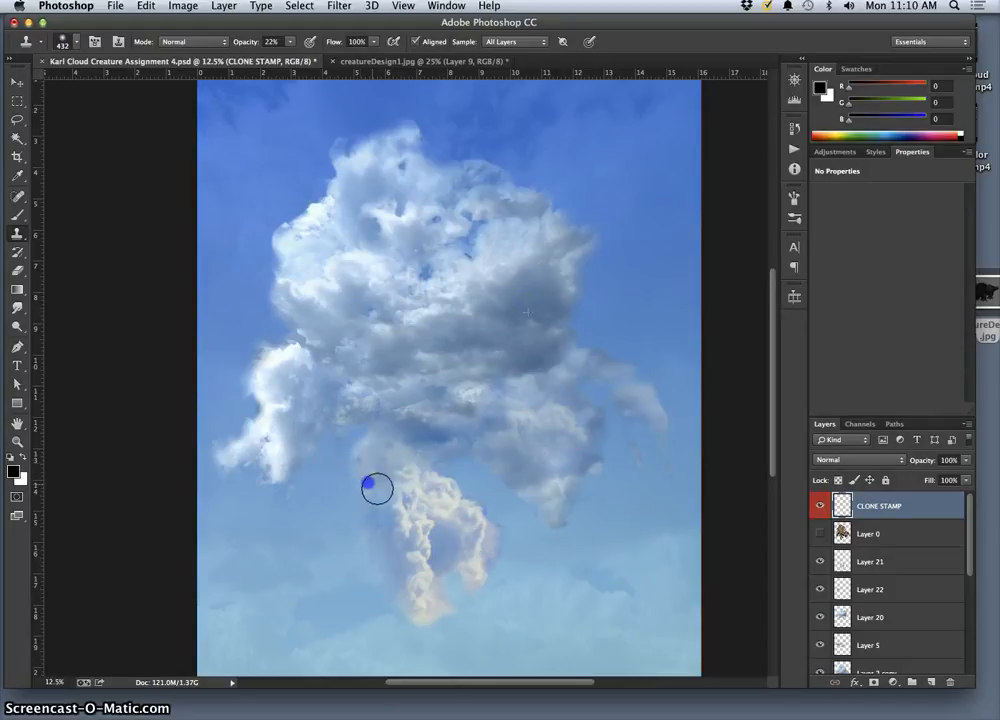
pyautogui.press('super+z')
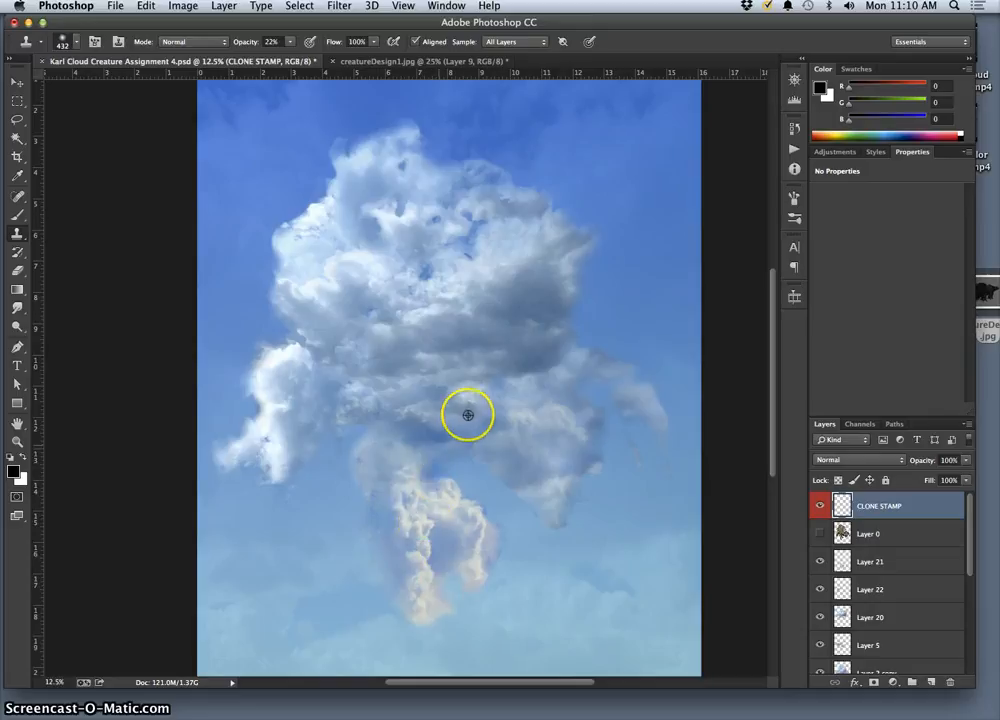
# Clone cloud from the belly over the upper left of the leg, and from the right chest down the leg's middle.
pyautogui.keyDown('alt'); pyautogui.click(465, 360); pyautogui.keyUp('alt')
pyautogui.moveTo(380, 460)
pyautogui.mouseDown()
pyautogui.moveTo(359, 482)
pyautogui.moveTo(375, 500)
pyautogui.moveTo(368, 454)
pyautogui.mouseUp()
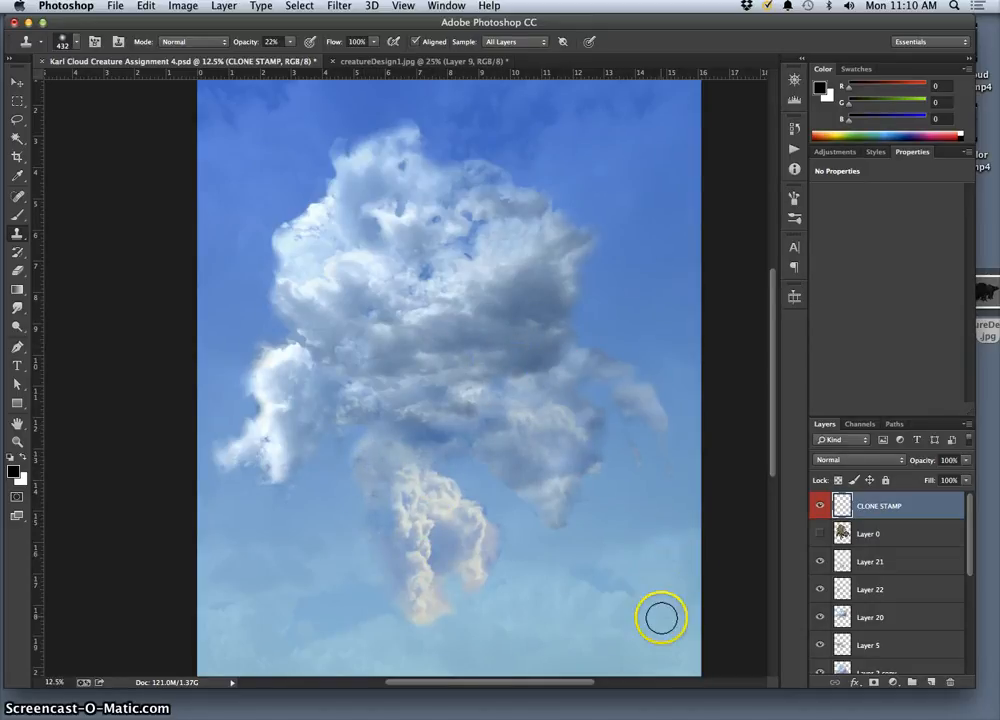
pyautogui.keyDown('alt'); pyautogui.click(505, 253); pyautogui.keyUp('alt')
pyautogui.moveTo(443, 520)
pyautogui.mouseDown()
pyautogui.moveTo(431, 467)
pyautogui.moveTo(466, 512)
pyautogui.moveTo(484, 617)
pyautogui.mouseUp()
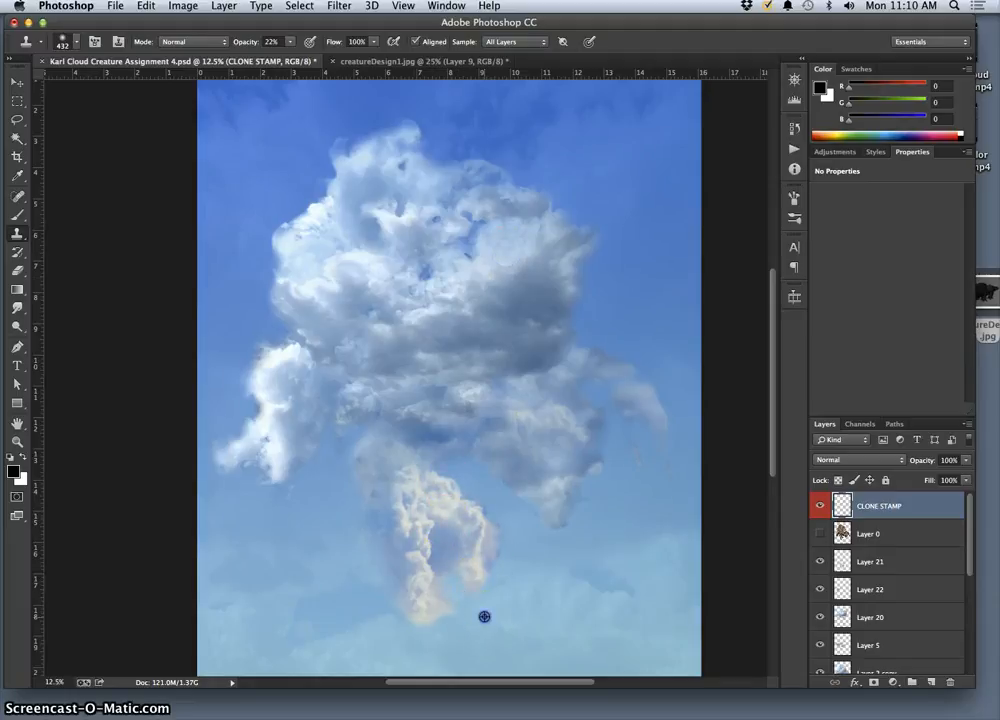
# Clone sky sampled beside the leg's lower right over the gap between the leg's tips and along its right edge.
pyautogui.moveTo(437, 587)
pyautogui.mouseDown()
pyautogui.moveTo(440, 570)
pyautogui.moveTo(451, 574)
pyautogui.mouseUp()
pyautogui.keyDown('alt'); pyautogui.click(513, 625); pyautogui.keyUp('alt')
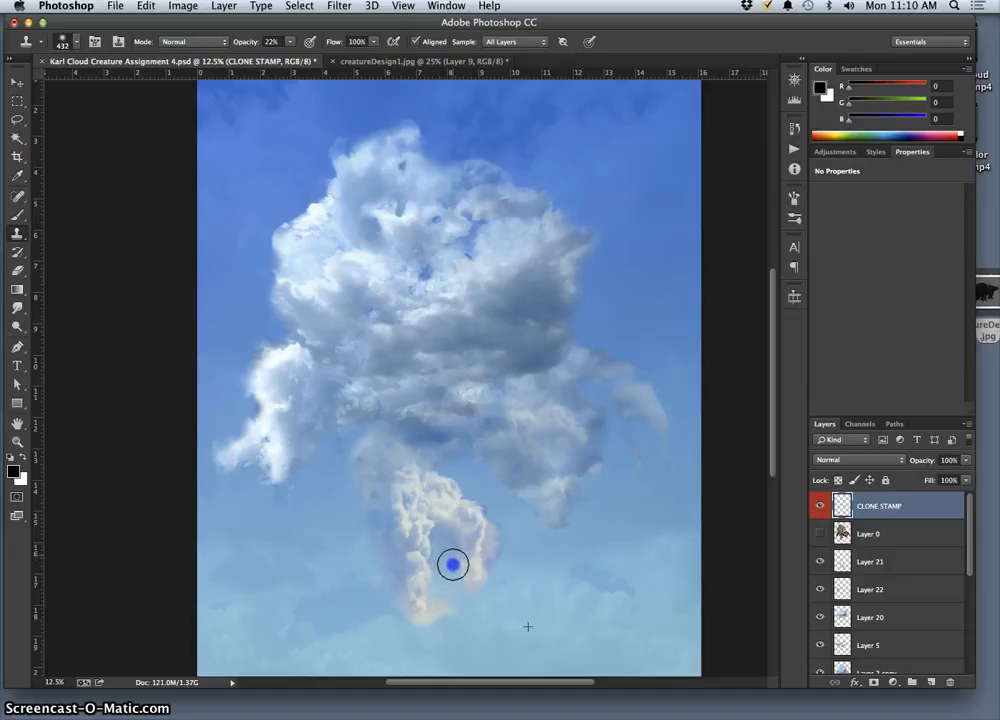
pyautogui.moveTo(436, 607); pyautogui.dragTo(435, 614)
pyautogui.keyDown('alt'); pyautogui.click(518, 605); pyautogui.keyUp('alt')
pyautogui.moveTo(493, 548); pyautogui.dragTo(493, 551)
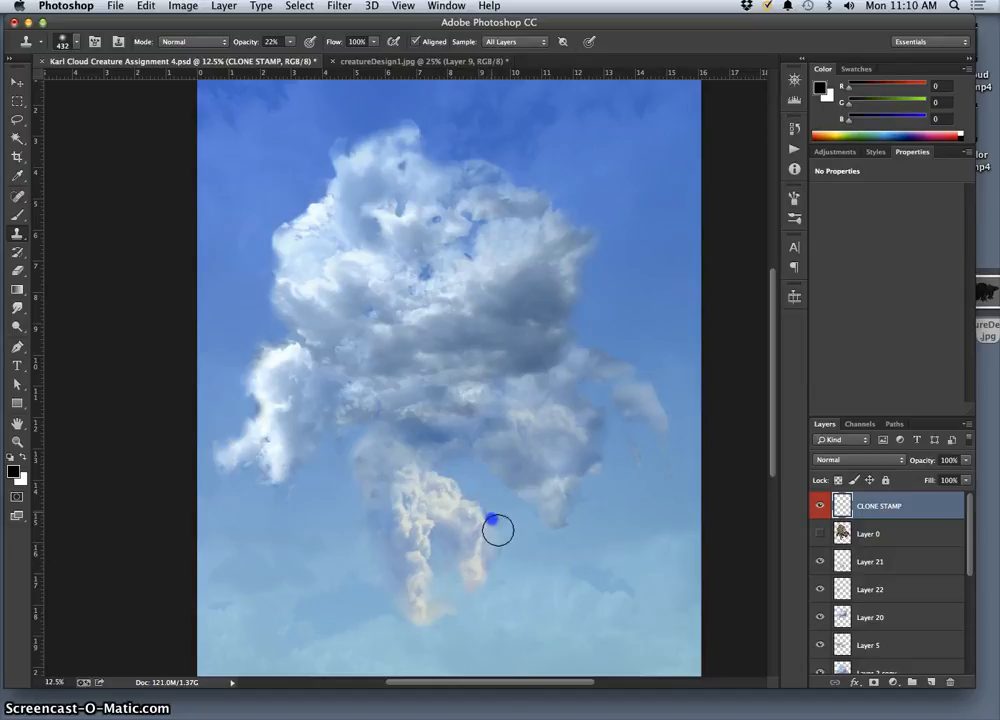
pyautogui.moveTo(496, 577)
pyautogui.mouseDown()
pyautogui.moveTo(498, 556)
pyautogui.moveTo(499, 574)
pyautogui.mouseUp()
# Clone the pale lower sky over the tip of the leg's left branch, and check the shape against Layer 0.
pyautogui.keyDown('alt'); pyautogui.click(528, 638); pyautogui.keyUp('alt')
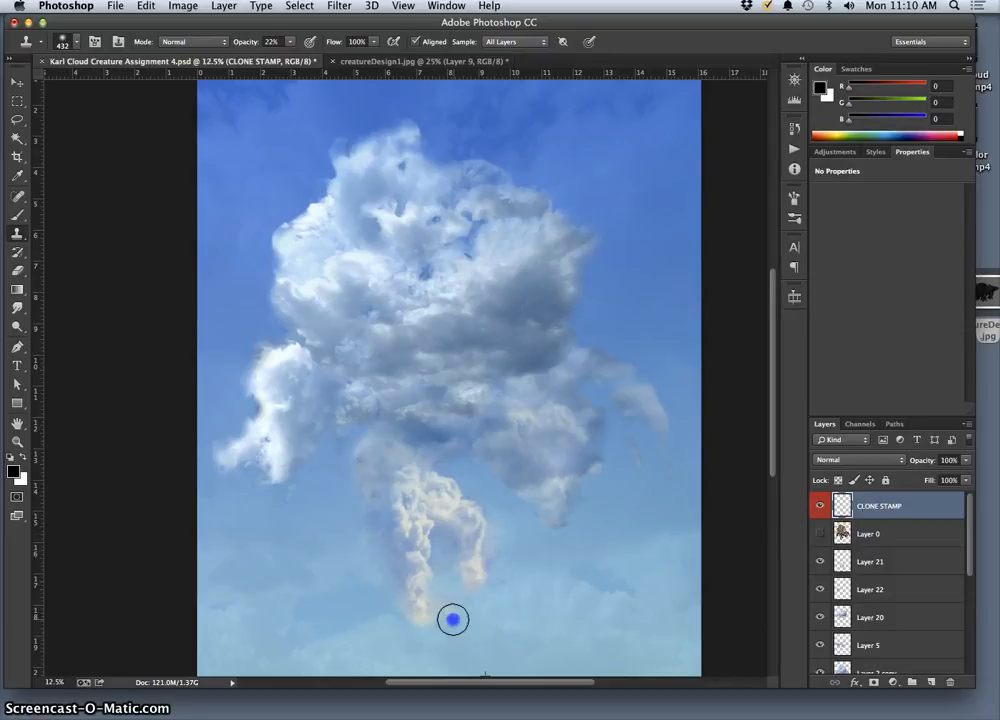
pyautogui.moveTo(431, 626); pyautogui.dragTo(433, 624)
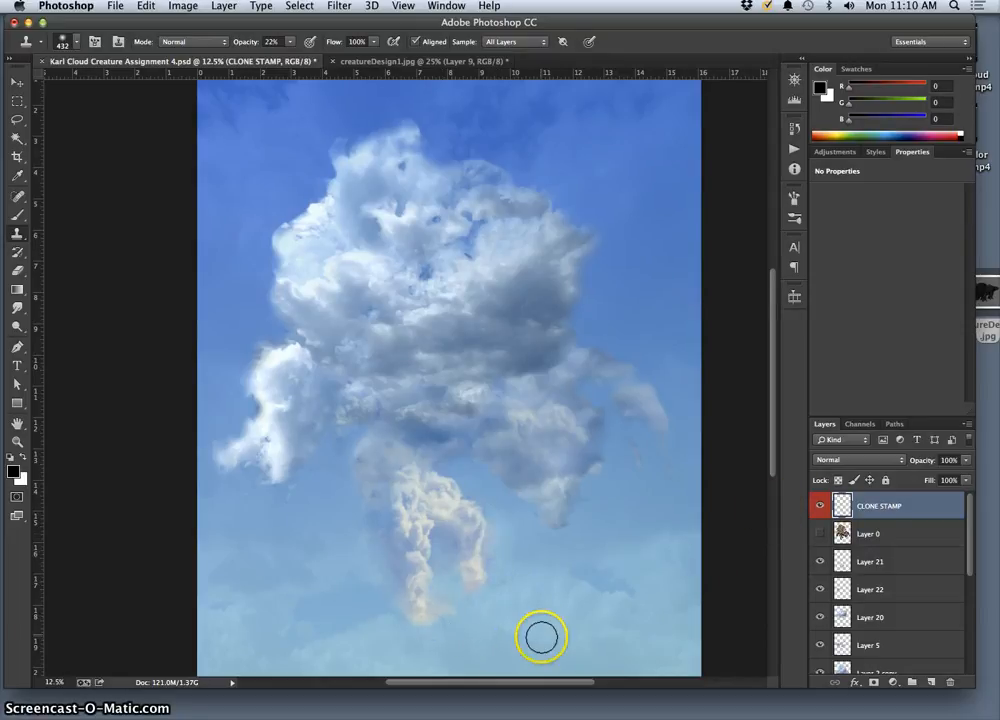
pyautogui.moveTo(638, 549)
pyautogui.mouseDown()
pyautogui.moveTo(620, 549)
pyautogui.moveTo(616, 529)
pyautogui.moveTo(637, 571)
pyautogui.moveTo(605, 613)
pyautogui.mouseUp()
pyautogui.keyDown('alt'); pyautogui.click(606, 614); pyautogui.keyUp('alt')
pyautogui.moveTo(441, 617)
pyautogui.mouseDown()
pyautogui.moveTo(402, 616)
pyautogui.moveTo(414, 611)
pyautogui.mouseUp()
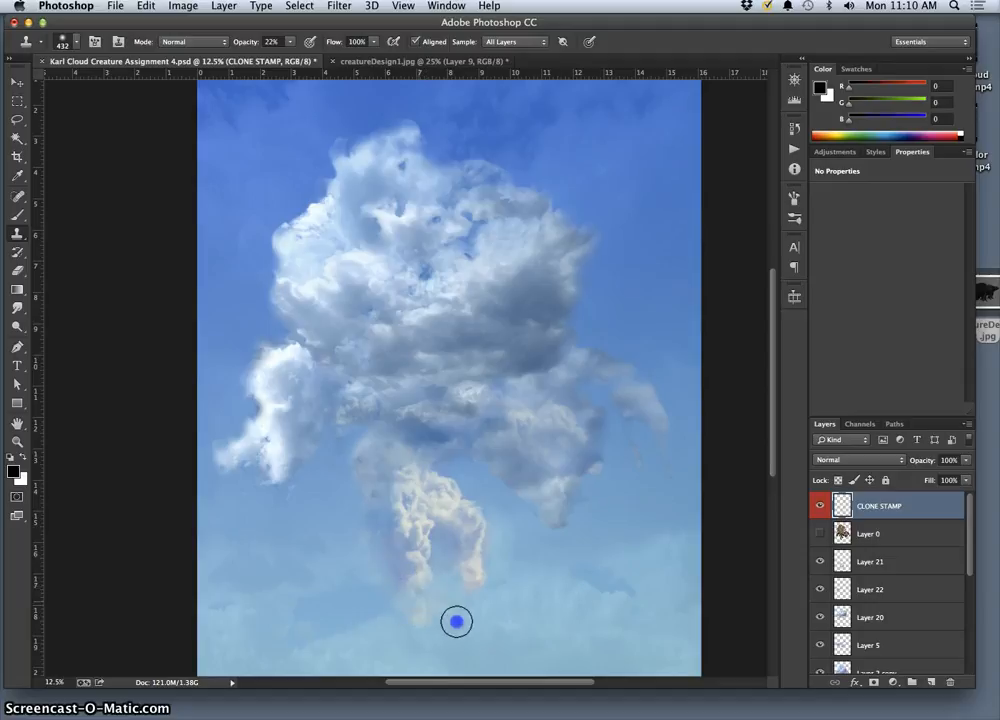
pyautogui.moveTo(421, 636)
pyautogui.mouseDown()
pyautogui.moveTo(415, 625)
pyautogui.moveTo(430, 622)
pyautogui.mouseUp()
pyautogui.click(820, 534)
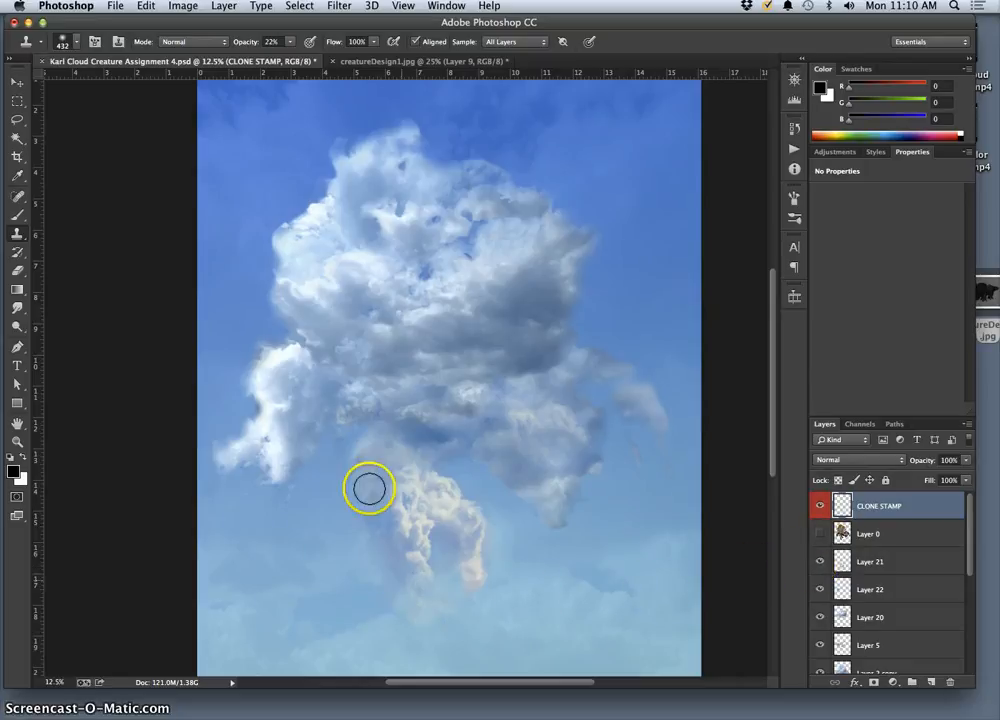
# Sample the blue sky between the left hand and the leg and clone it along the leg's upper left edge.
pyautogui.click(291, 521)
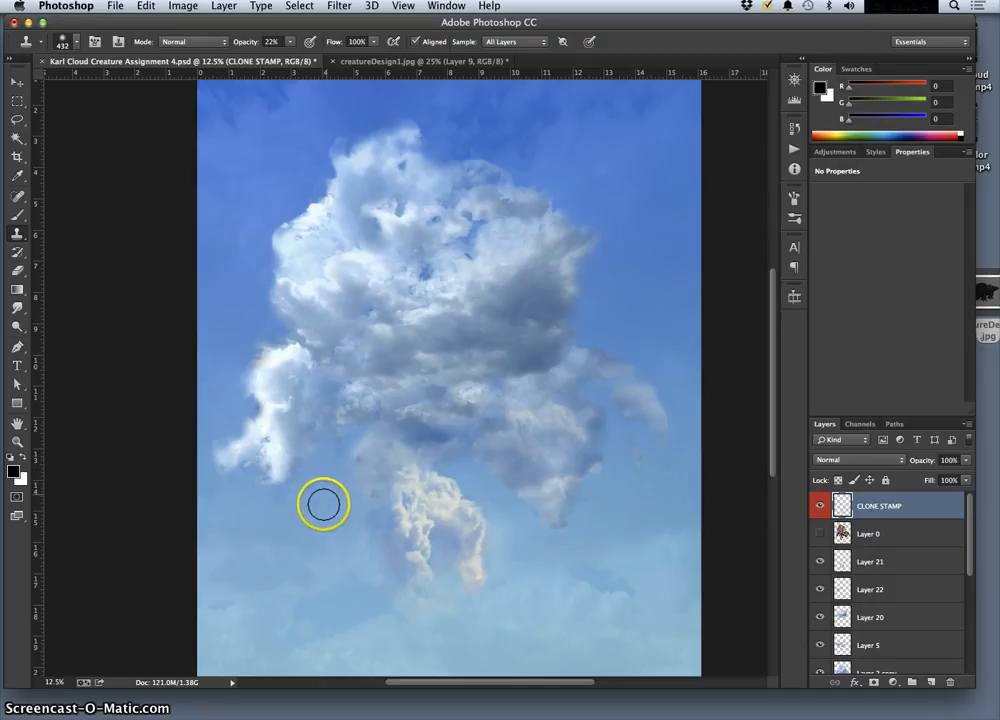
pyautogui.keyDown('alt'); pyautogui.click(354, 483); pyautogui.keyUp('alt')
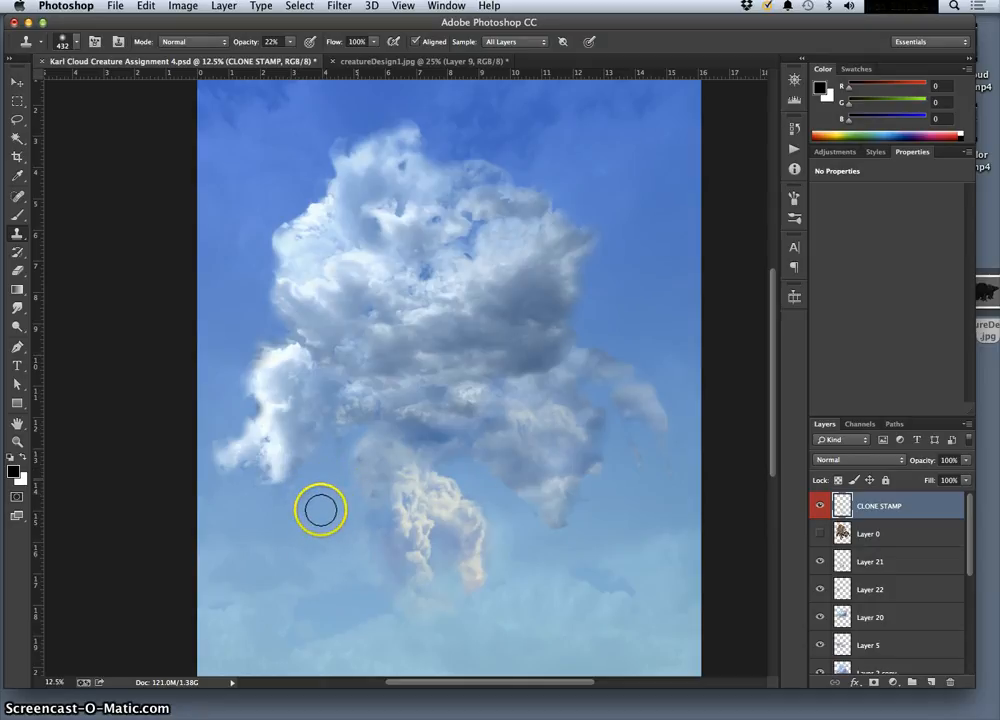
pyautogui.moveTo(322, 509); pyautogui.dragTo(324, 511)
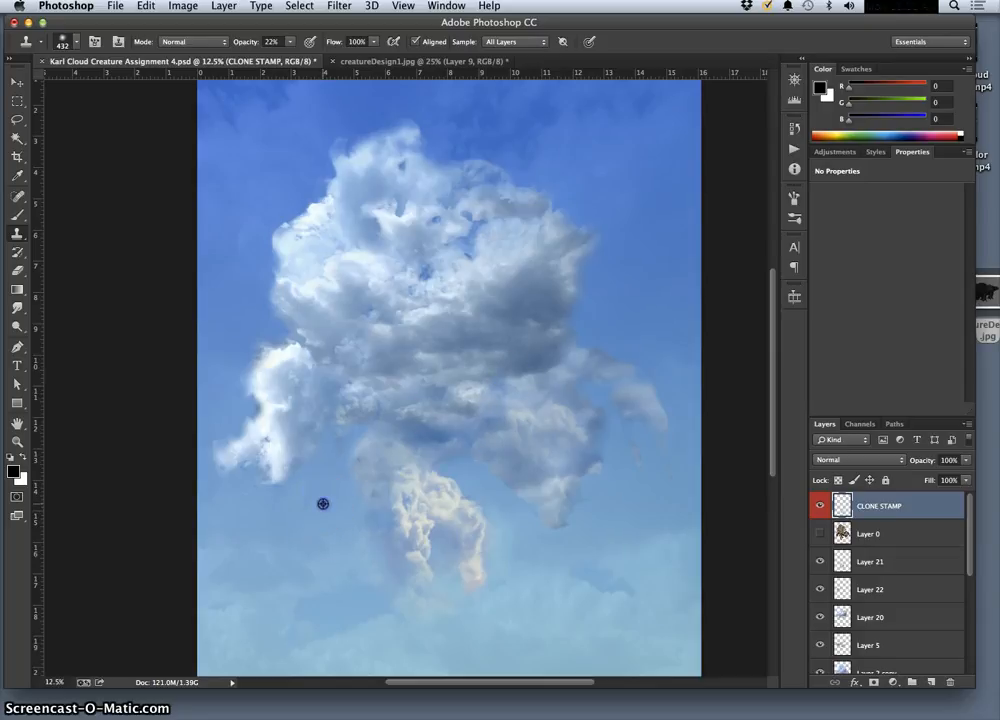
pyautogui.moveTo(311, 497)
pyautogui.mouseDown()
pyautogui.moveTo(374, 436)
pyautogui.moveTo(358, 478)
pyautogui.moveTo(371, 441)
pyautogui.moveTo(403, 429)
pyautogui.moveTo(442, 457)
pyautogui.mouseUp()
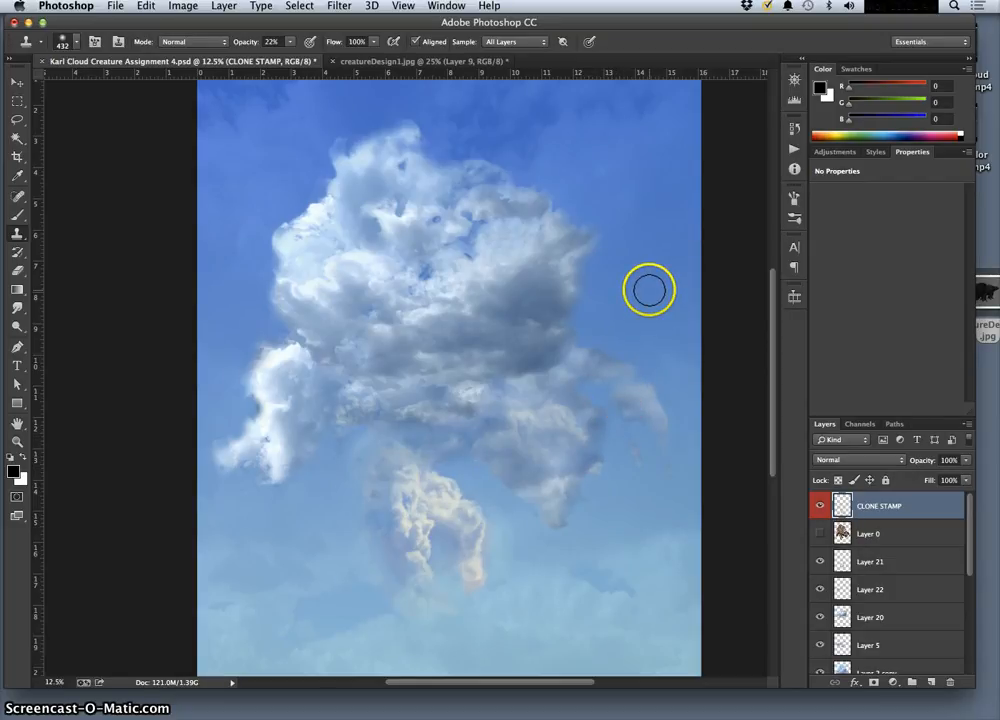
# Clone bright cloud texture over the blue gaps in the middle of the chest and up towards the head.
pyautogui.moveTo(649, 290)
pyautogui.mouseDown()
pyautogui.moveTo(669, 449)
pyautogui.moveTo(642, 509)
pyautogui.moveTo(621, 242)
pyautogui.moveTo(549, 128)
pyautogui.moveTo(583, 156)
pyautogui.moveTo(635, 229)
pyautogui.moveTo(481, 248)
pyautogui.moveTo(473, 224)
pyautogui.moveTo(413, 291)
pyautogui.moveTo(430, 306)
pyautogui.moveTo(453, 302)
pyautogui.moveTo(454, 315)
pyautogui.moveTo(459, 298)
pyautogui.moveTo(399, 323)
pyautogui.moveTo(346, 318)
pyautogui.moveTo(374, 288)
pyautogui.moveTo(423, 304)
pyautogui.mouseUp()
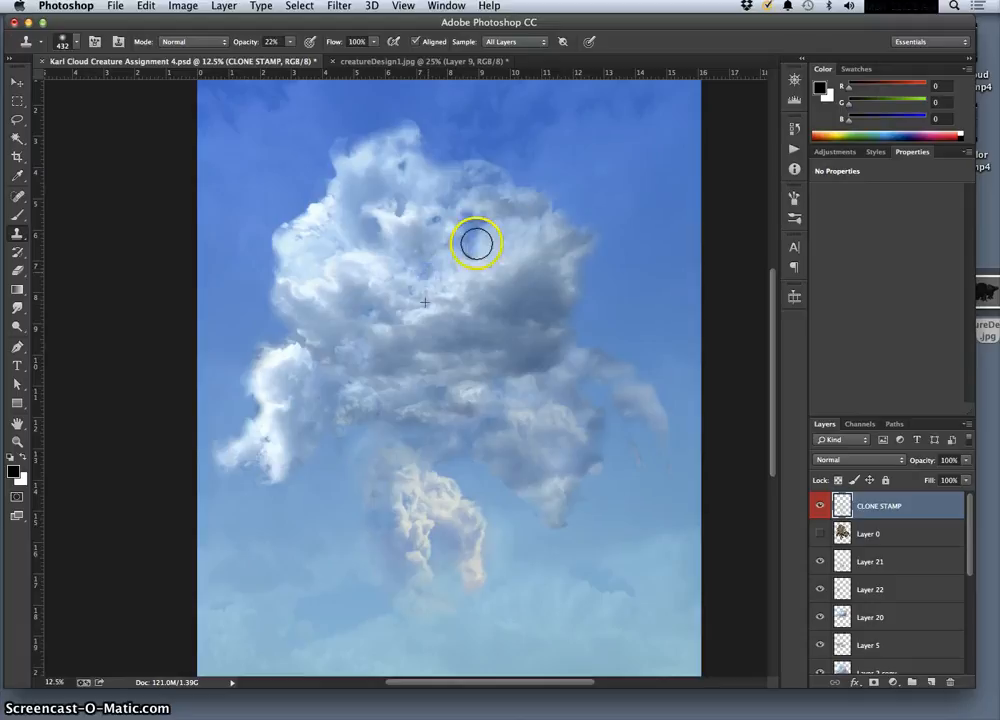
pyautogui.moveTo(500, 241)
pyautogui.mouseDown()
pyautogui.moveTo(469, 218)
pyautogui.moveTo(482, 227)
pyautogui.mouseUp()
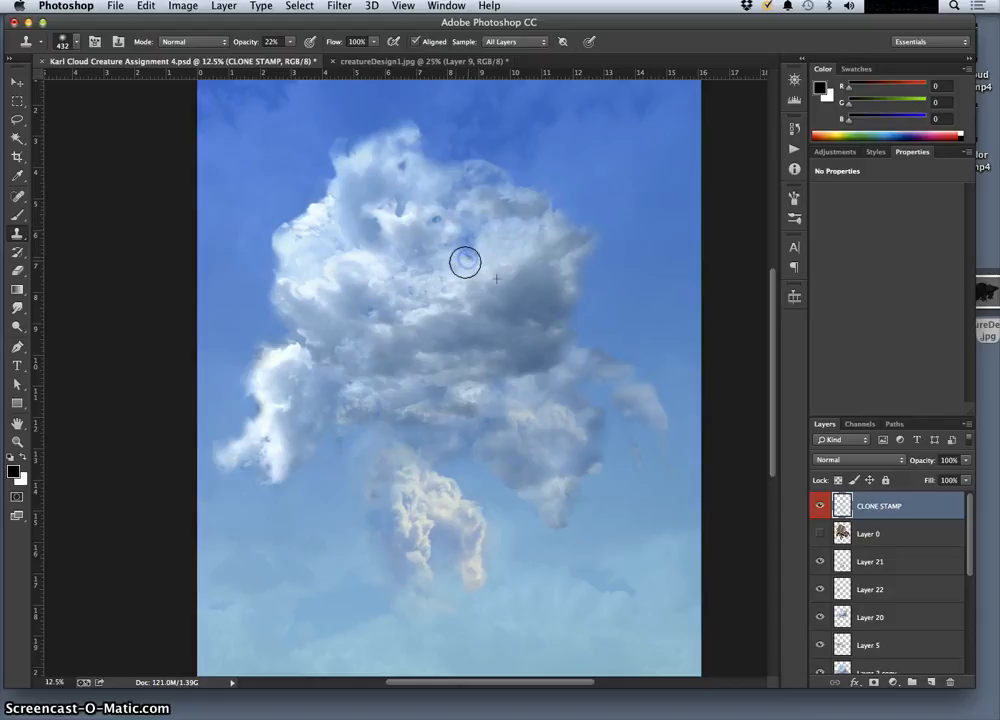
pyautogui.moveTo(469, 252); pyautogui.dragTo(427, 272)
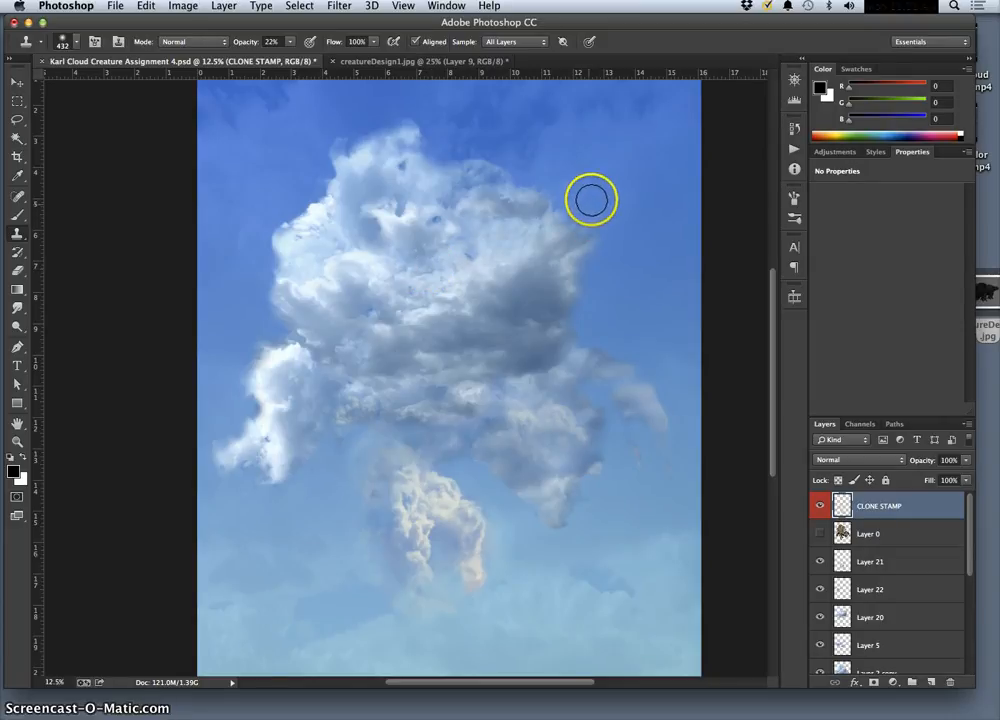
pyautogui.moveTo(595, 191)
pyautogui.mouseDown()
pyautogui.moveTo(574, 203)
pyautogui.moveTo(440, 205)
pyautogui.moveTo(424, 186)
pyautogui.mouseUp()
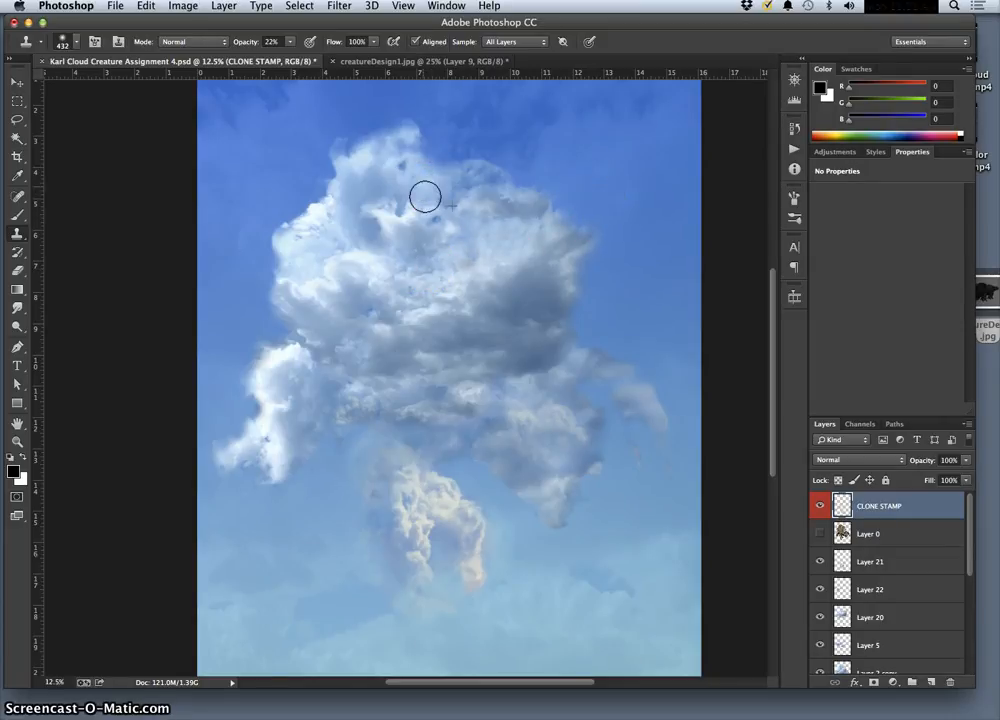
# Clone sky along the outer edge of the left arm to clean up its outline.
pyautogui.moveTo(584, 349)
pyautogui.mouseDown()
pyautogui.moveTo(628, 372)
pyautogui.moveTo(461, 260)
pyautogui.moveTo(429, 200)
pyautogui.moveTo(438, 227)
pyautogui.moveTo(423, 227)
pyautogui.moveTo(387, 266)
pyautogui.moveTo(361, 260)
pyautogui.moveTo(379, 285)
pyautogui.moveTo(414, 420)
pyautogui.moveTo(564, 555)
pyautogui.moveTo(385, 494)
pyautogui.moveTo(327, 399)
pyautogui.moveTo(334, 430)
pyautogui.moveTo(323, 480)
pyautogui.moveTo(255, 410)
pyautogui.mouseUp()
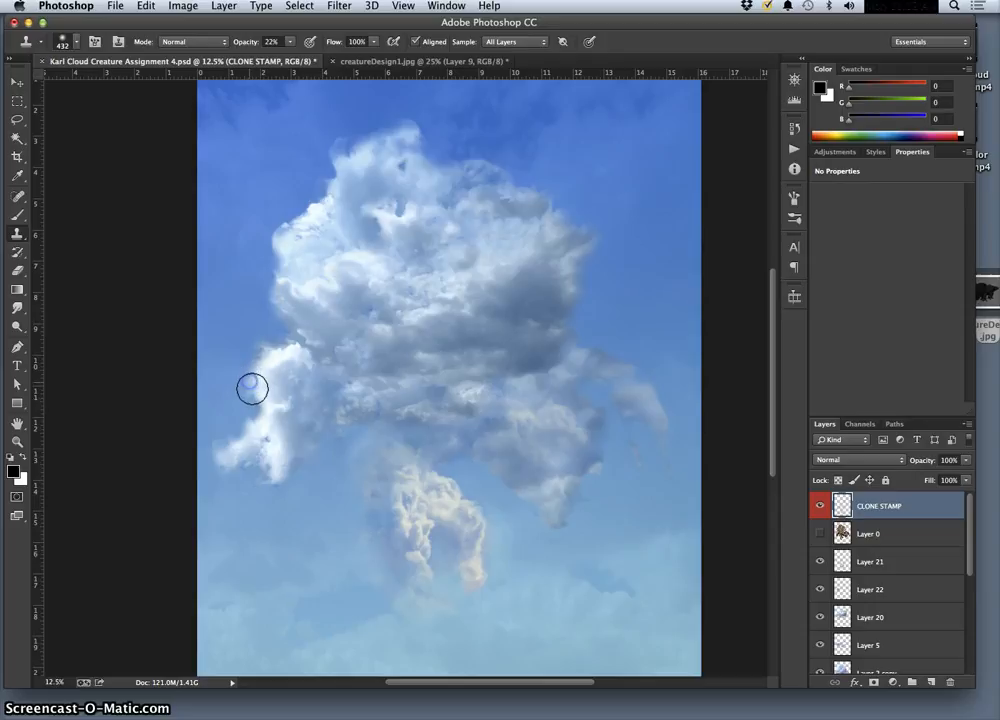
pyautogui.click(250, 385)
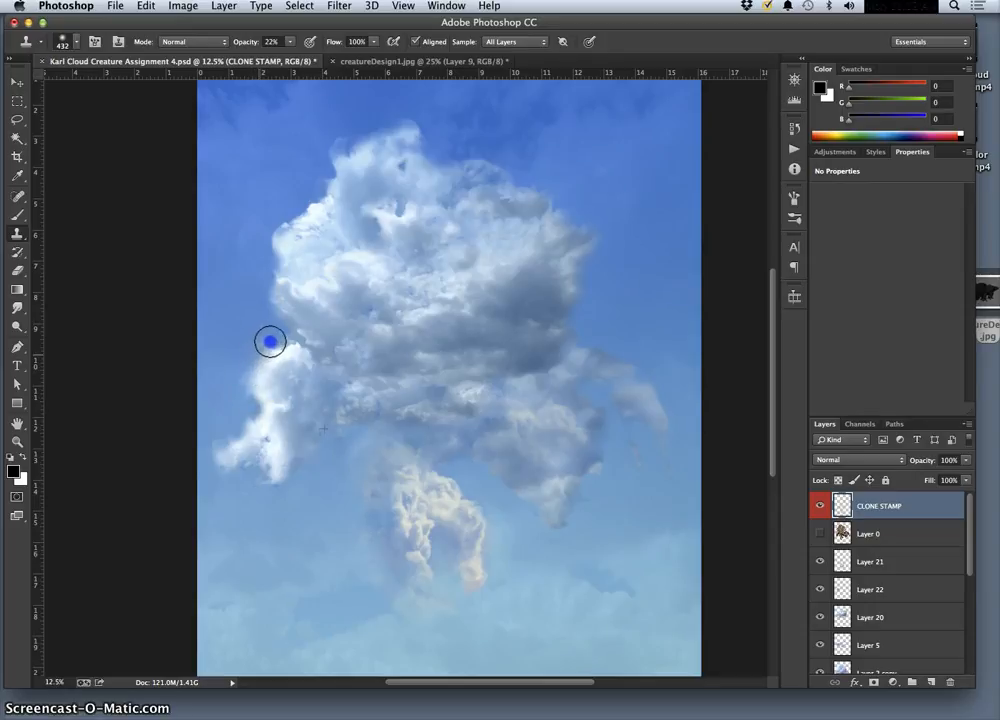
pyautogui.click(278, 493)
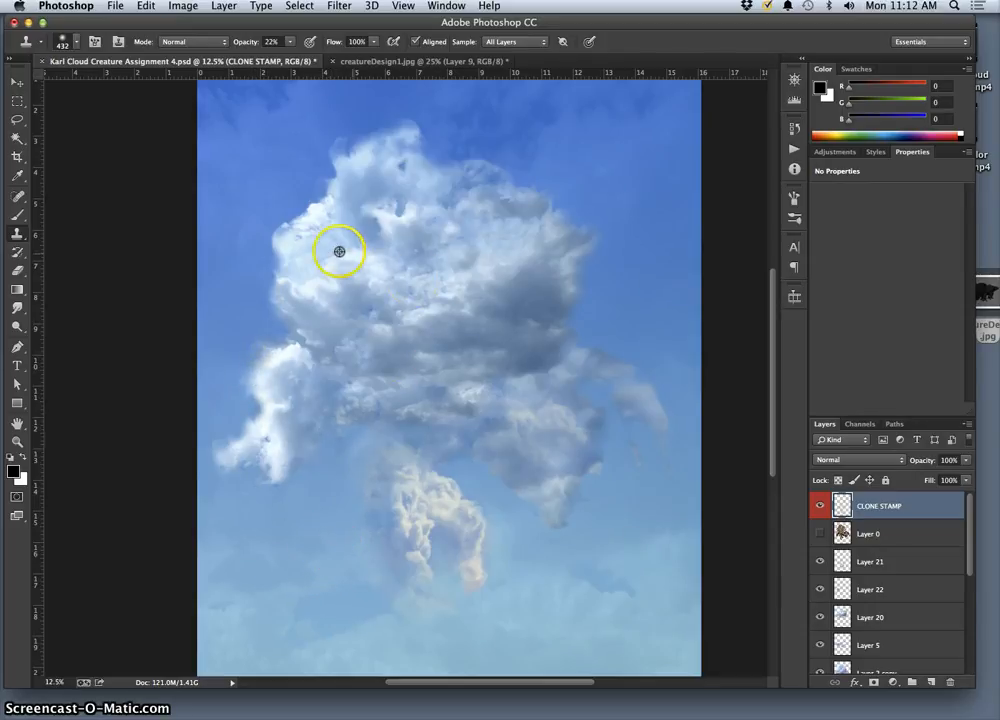
# Sample the bright cloud at the left shoulder and clone it over the top of the left arm.
pyautogui.keyDown('alt'); pyautogui.click(492, 247); pyautogui.keyUp('alt')
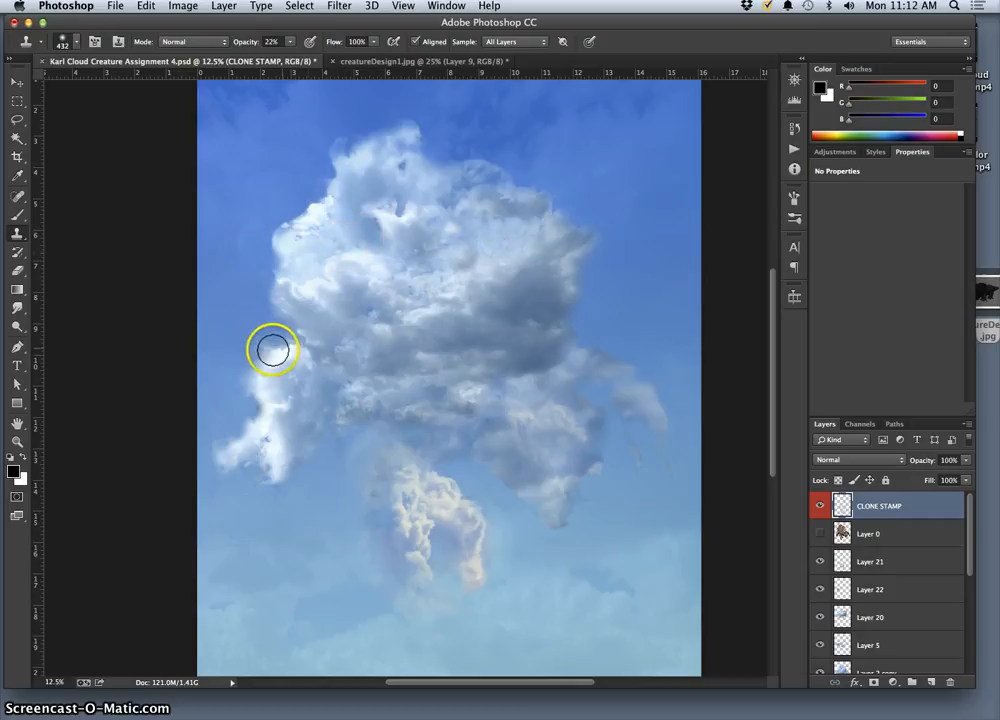
pyautogui.keyDown('alt'); pyautogui.click(303, 231); pyautogui.keyUp('alt')
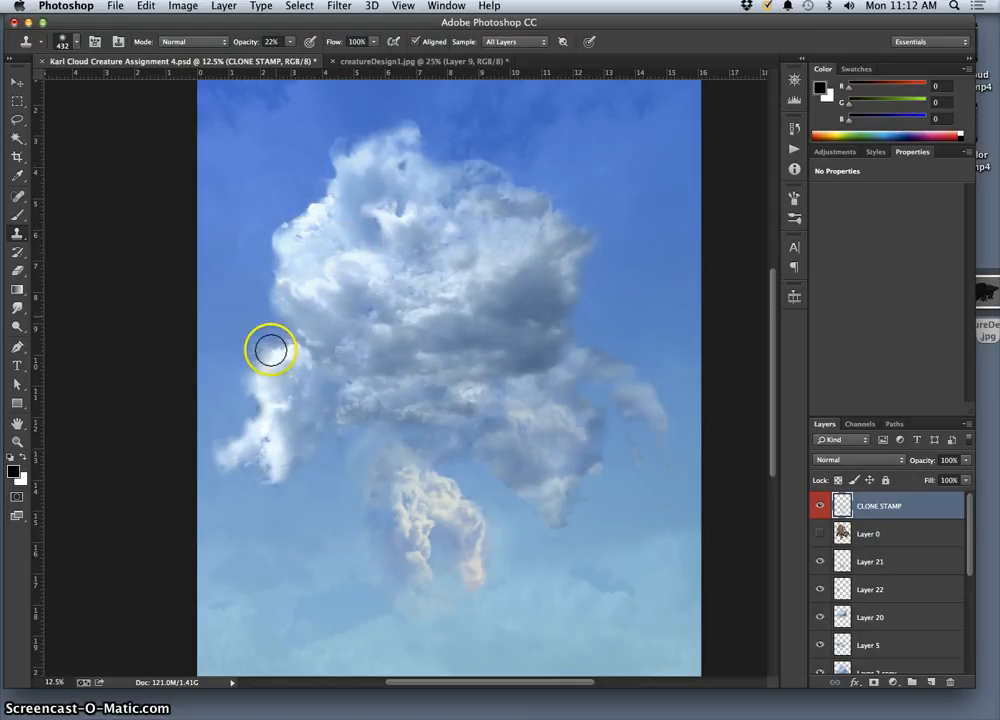
pyautogui.moveTo(269, 351)
pyautogui.mouseDown()
pyautogui.moveTo(260, 356)
pyautogui.moveTo(293, 343)
pyautogui.mouseUp()
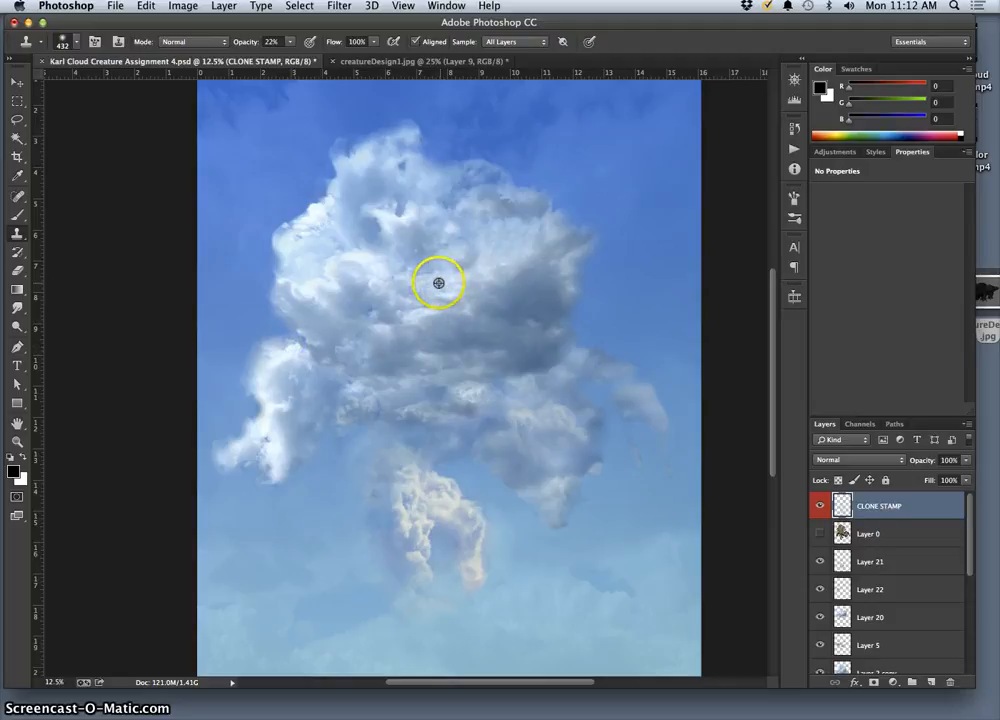